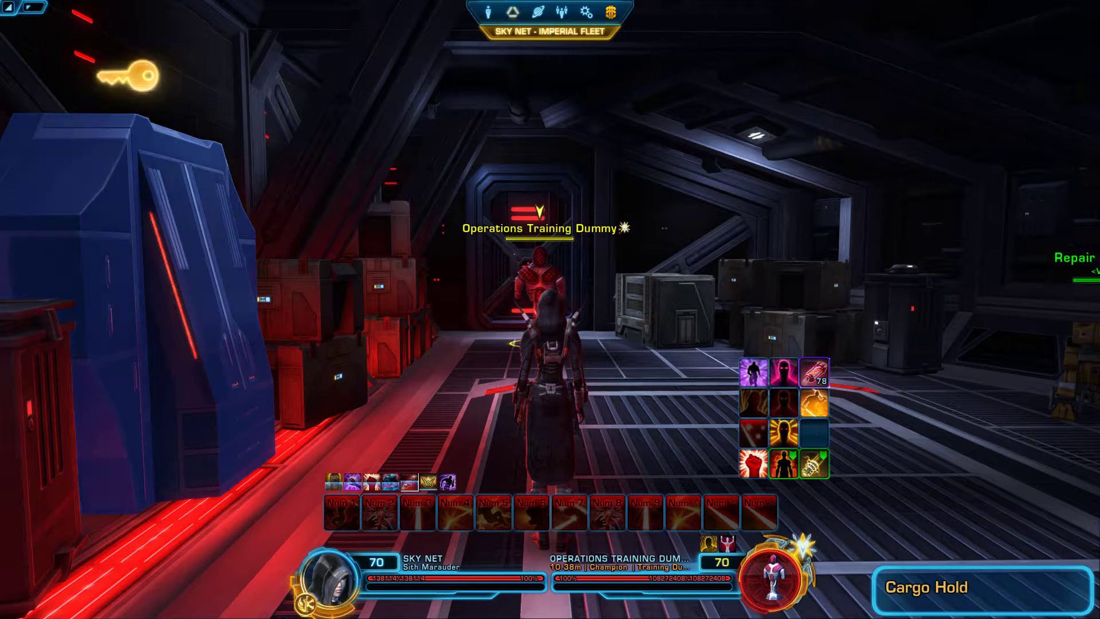
Step: Open Ixale's StarParse homepage (ixparse.com) from the Bing results, then minimize Edge
key("alt+Tab")
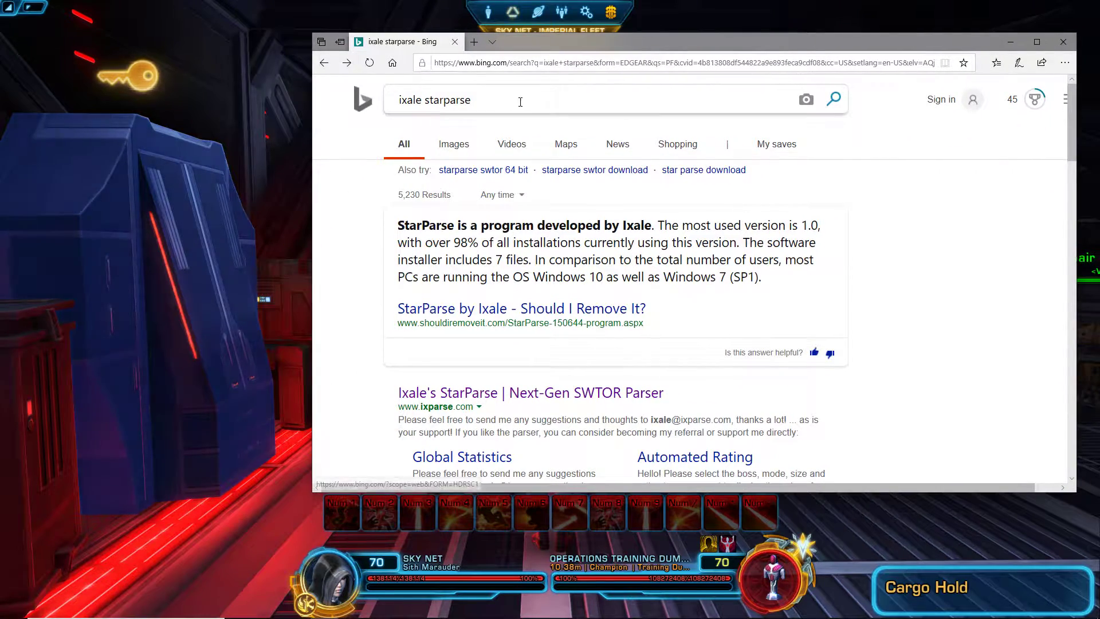
scroll(538, 316, "down", 1)
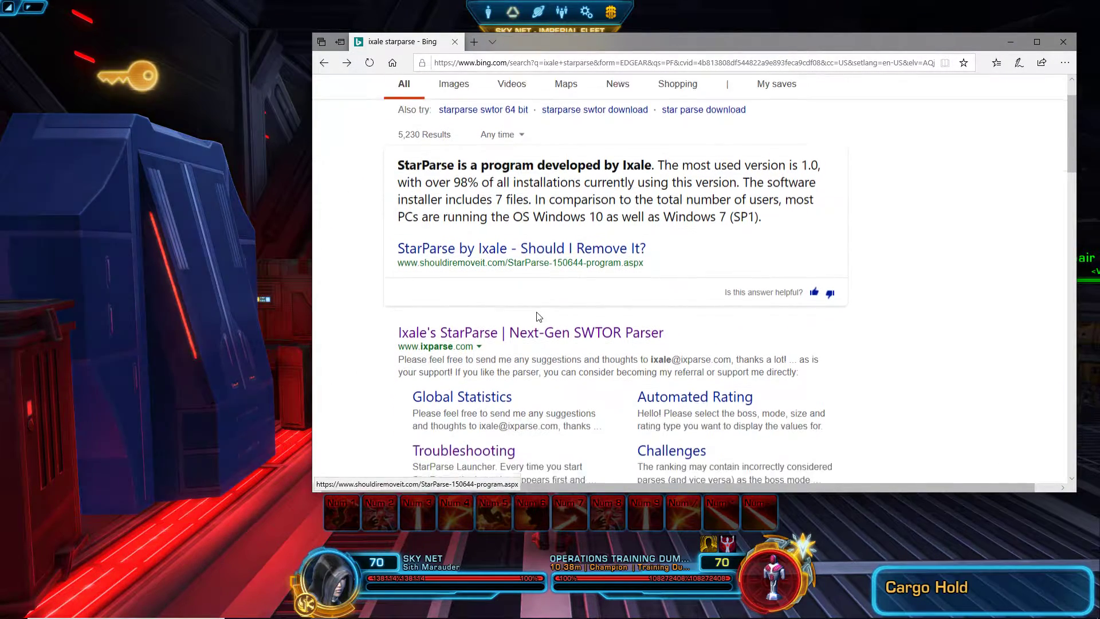
scroll(539, 316, "down", 1)
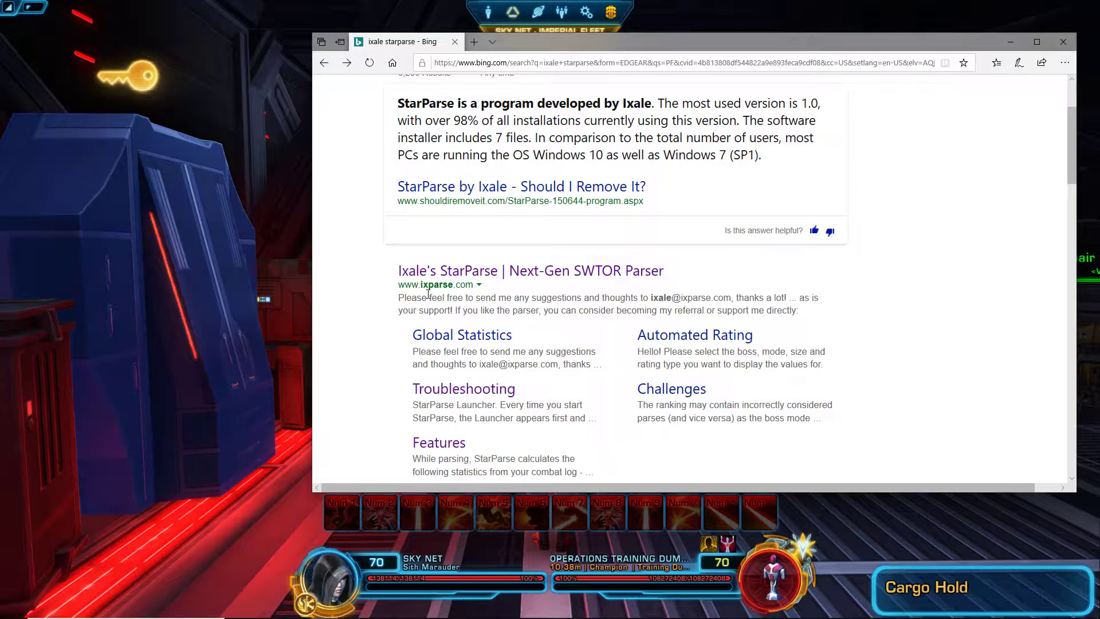
left_click(556, 270)
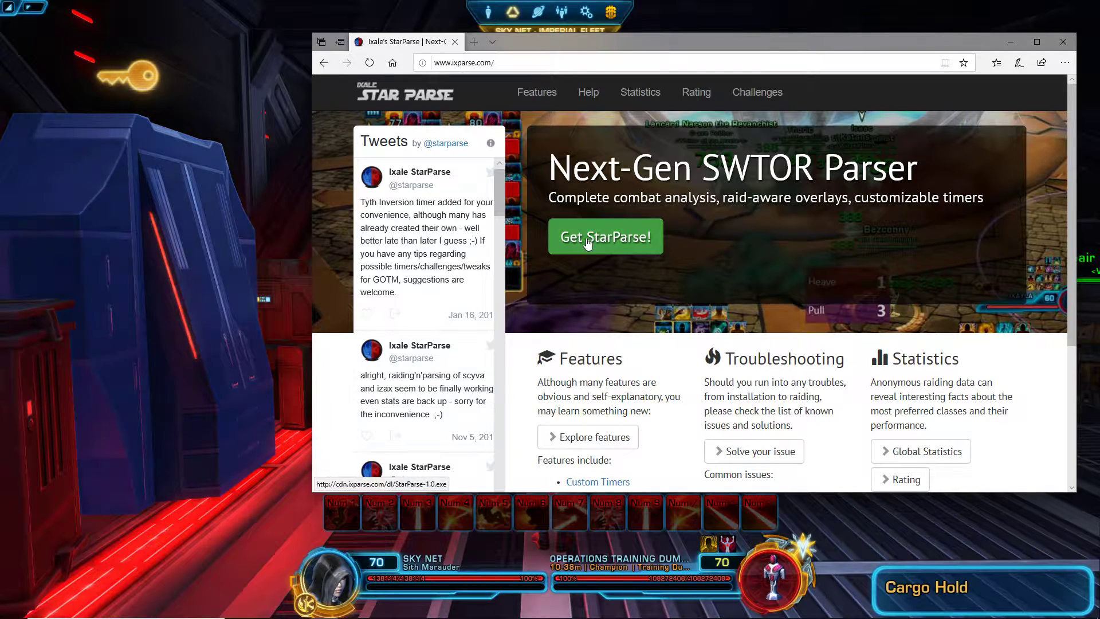
left_click(1011, 41)
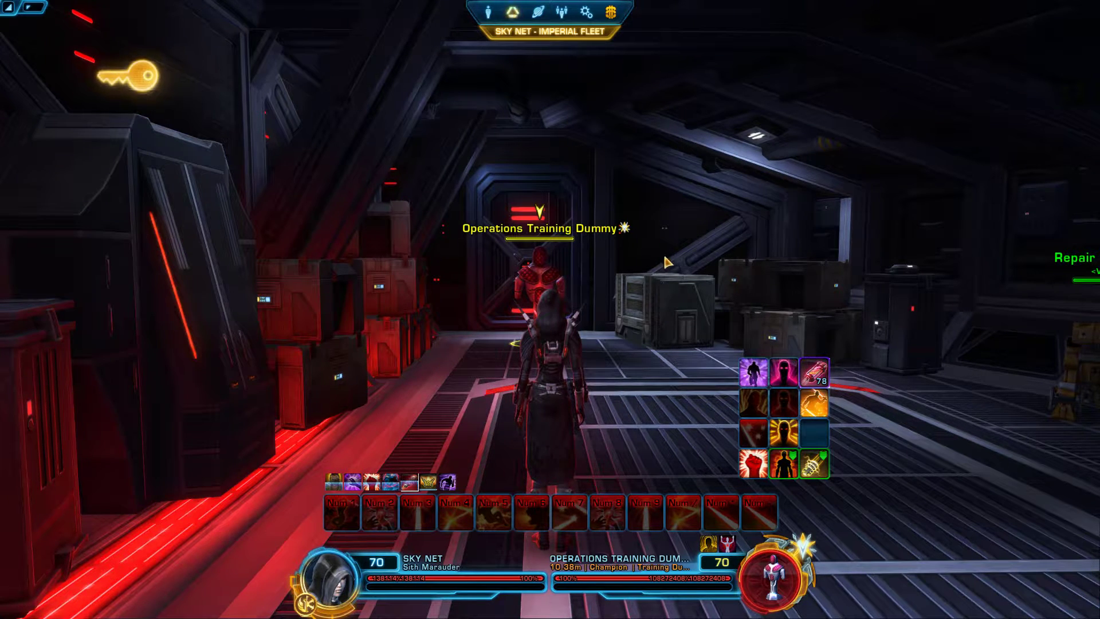
Step: Toggle 'Enable combat logging to file' off and back on in Preferences, and save it
key("Escape")
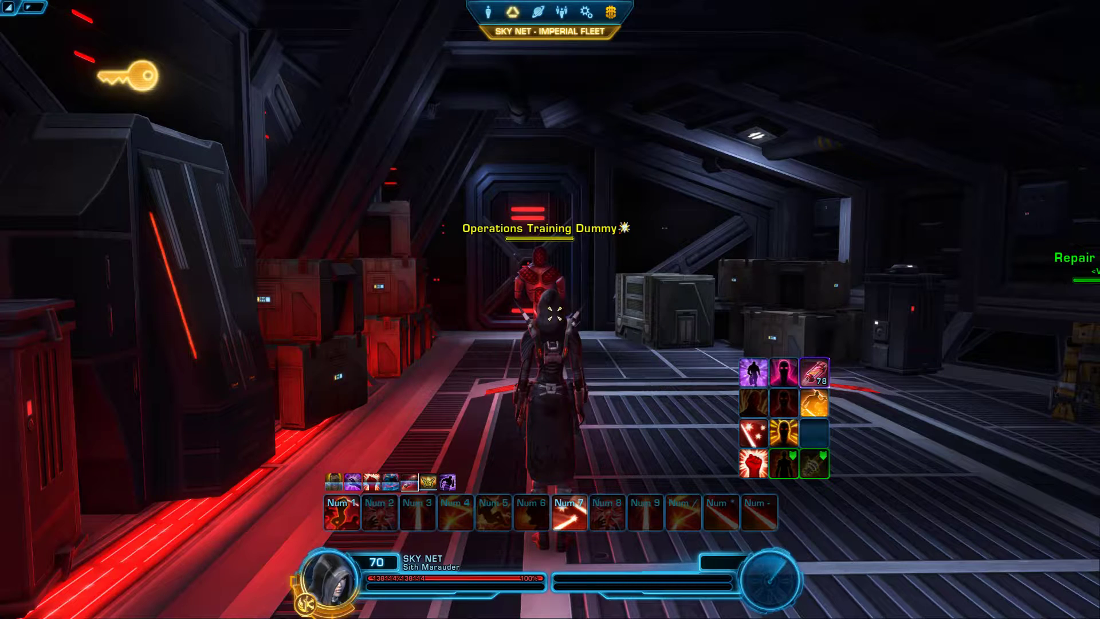
key("Escape")
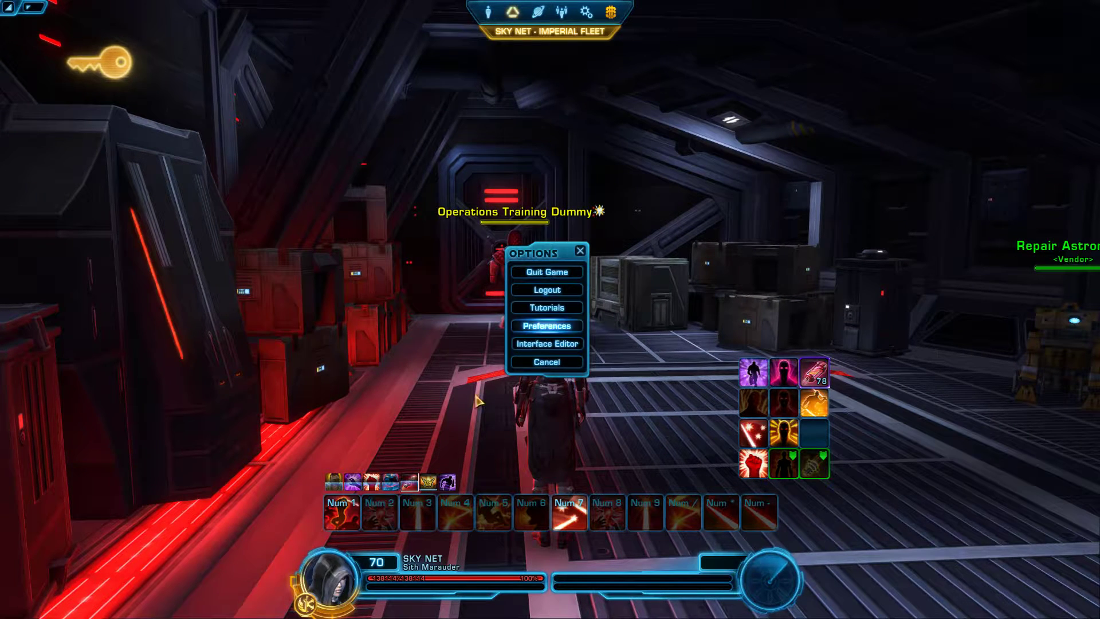
left_click(547, 325)
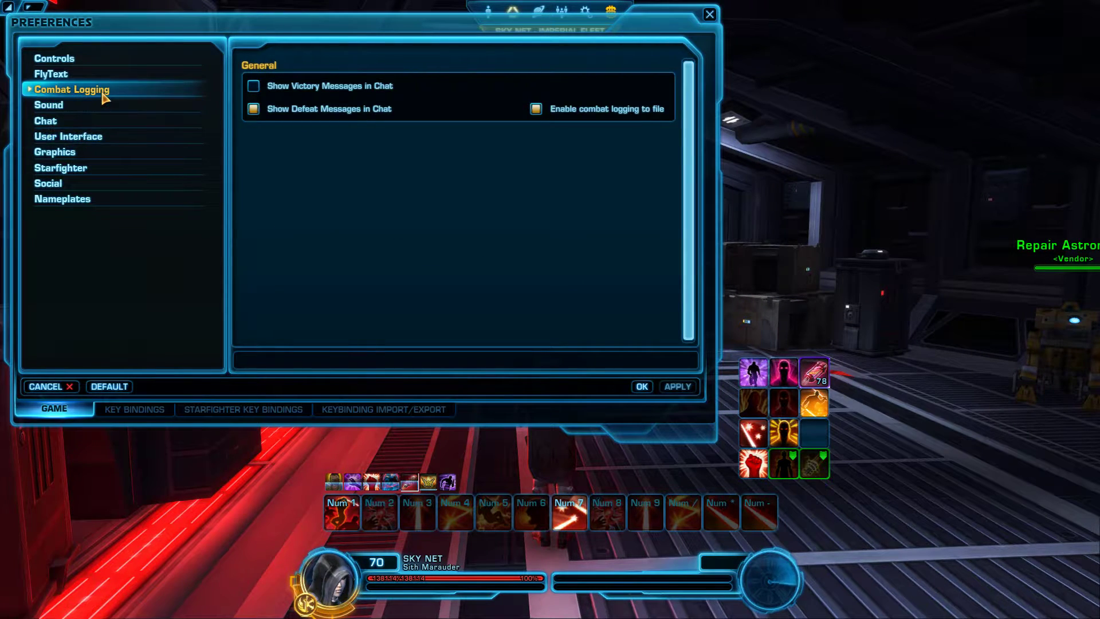
left_click(536, 109)
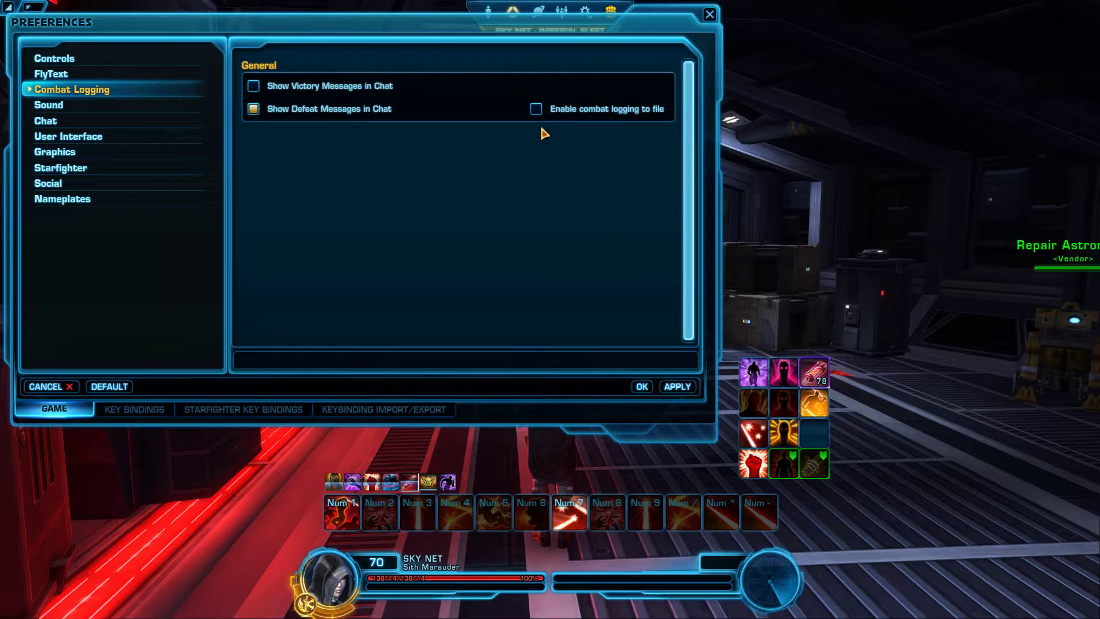
left_click(536, 109)
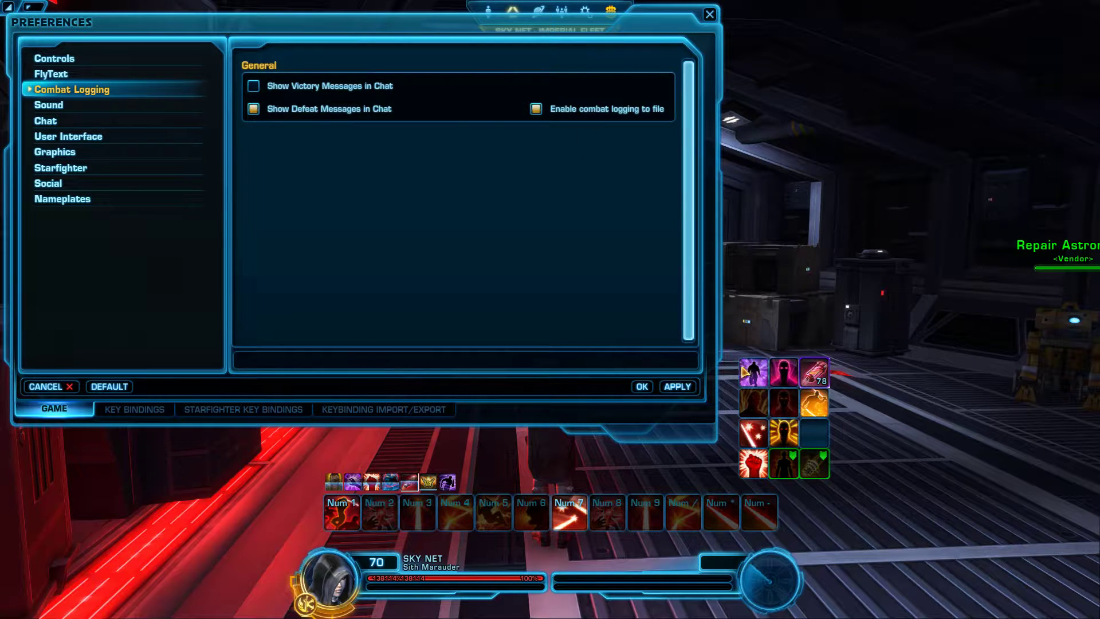
left_click(640, 386)
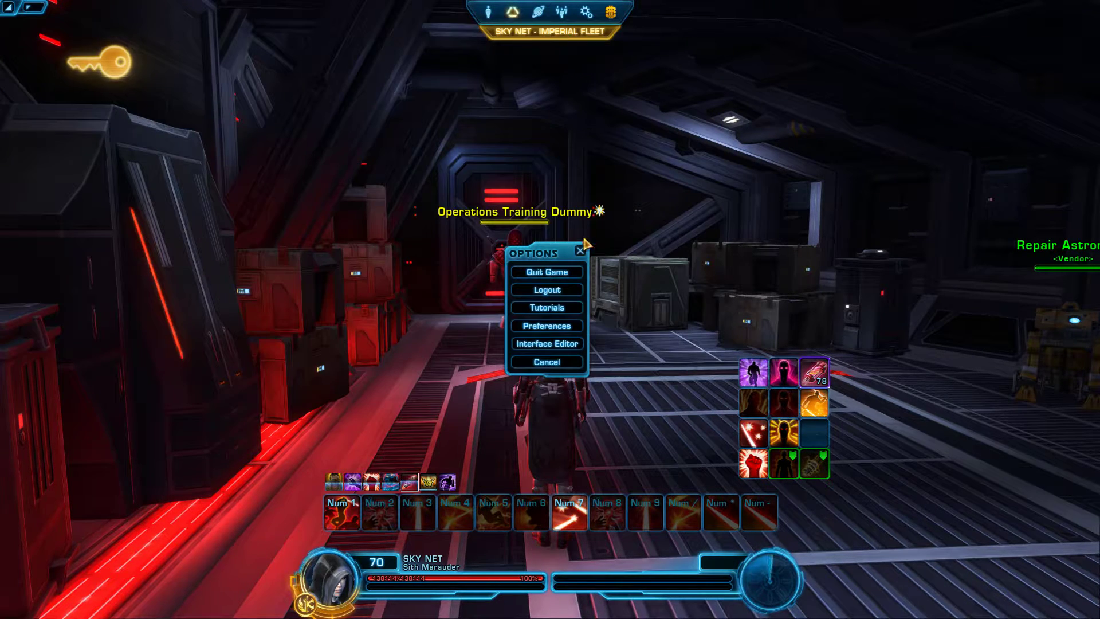
key("Escape")
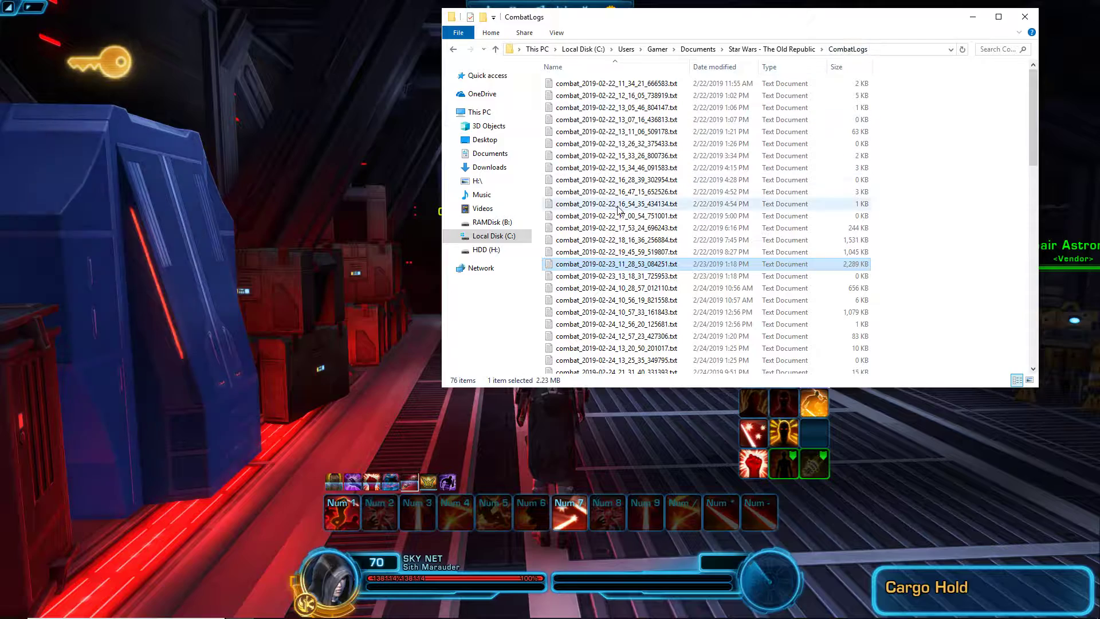
Step: Scroll through the combat log files in the CombatLogs folder, then return to the game
scroll(617, 210, "down", 8)
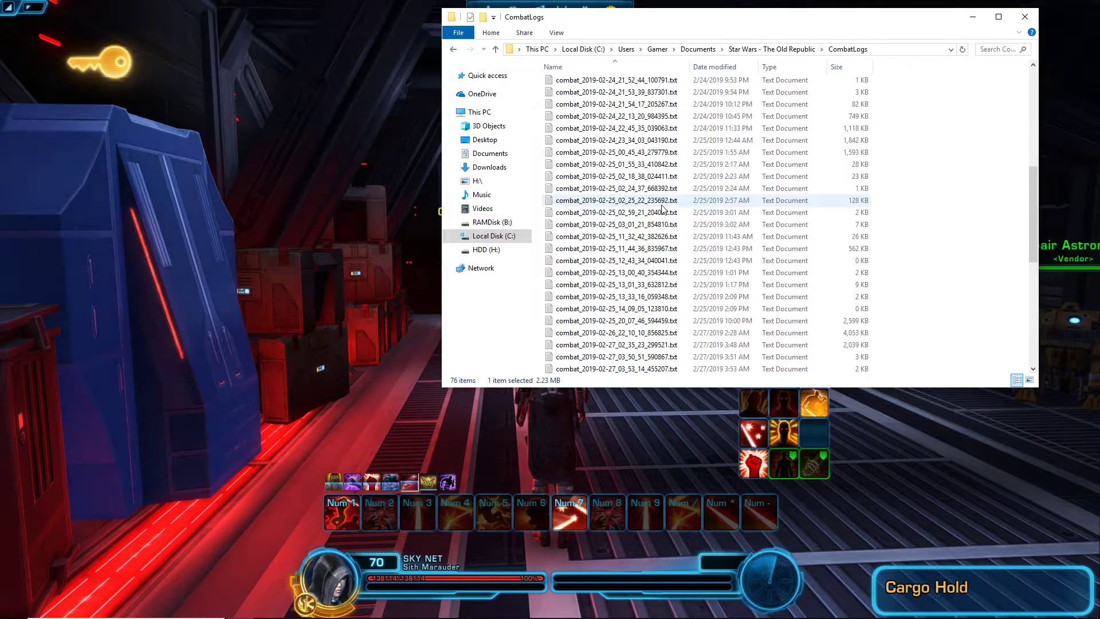
scroll(662, 209, "up", 8)
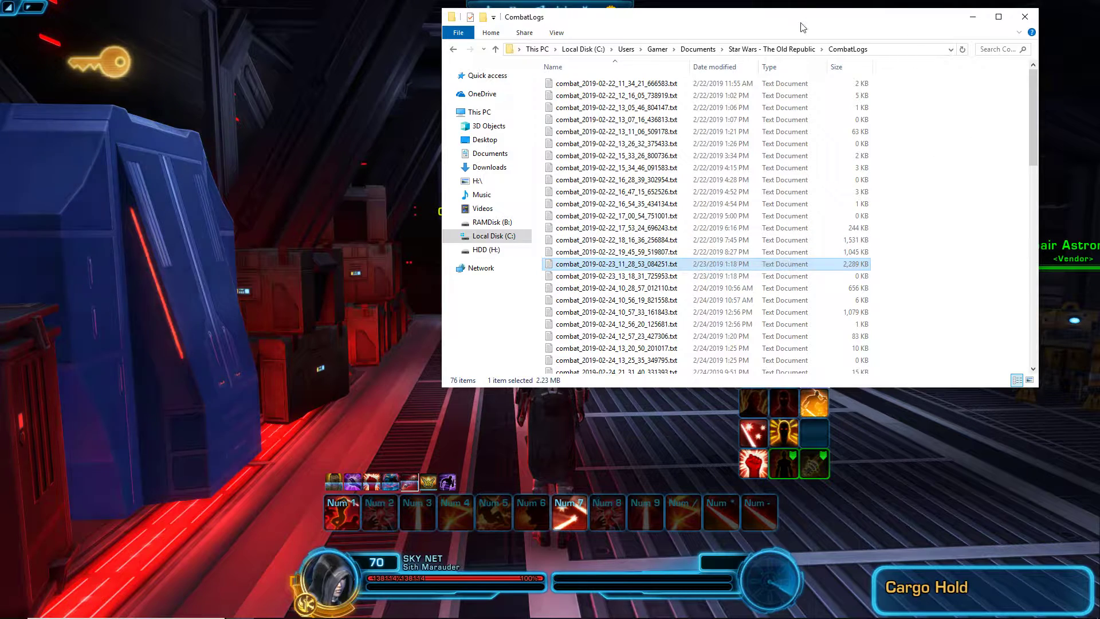
key("alt+Tab")
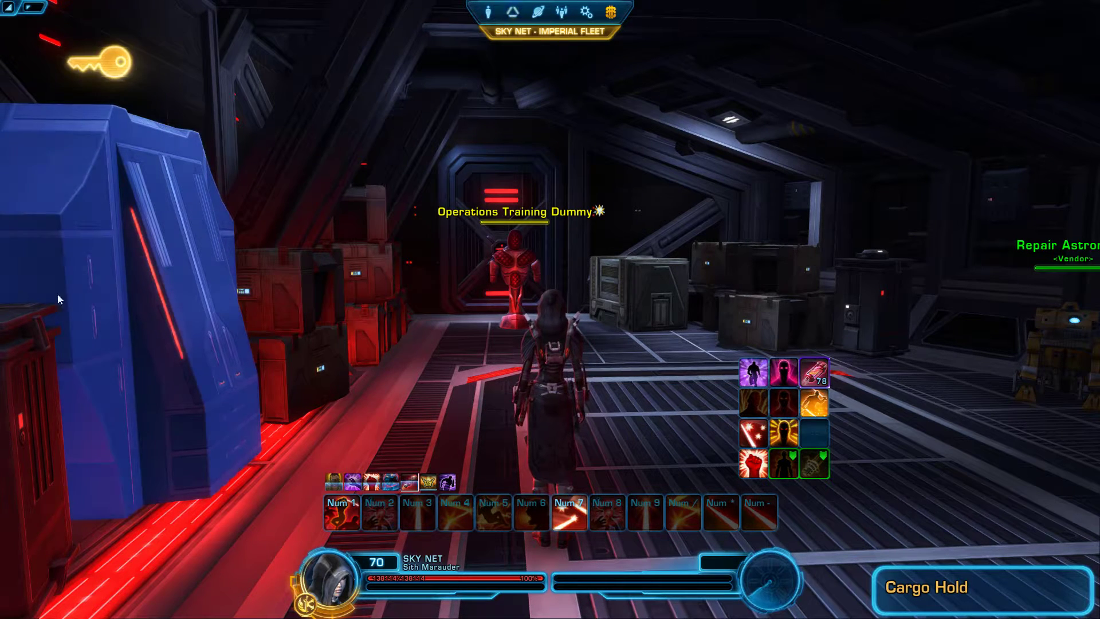
Step: Reposition the StarParse window to the centre of the screen over the game
left_click_drag(538, 174, 640, 178)
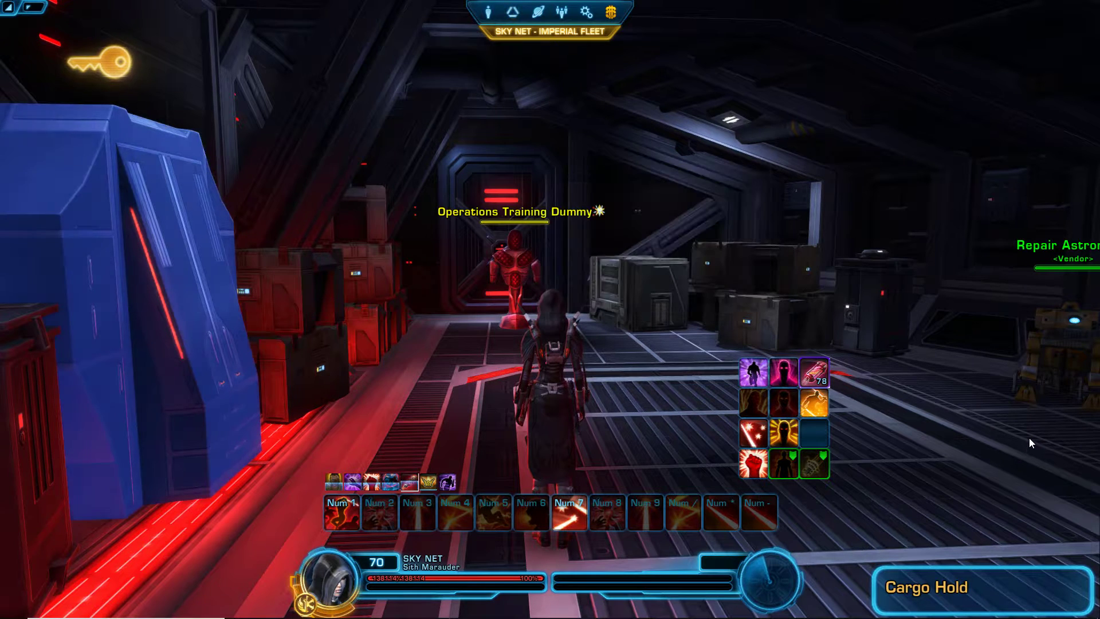
left_click_drag(280, 214, 810, 79)
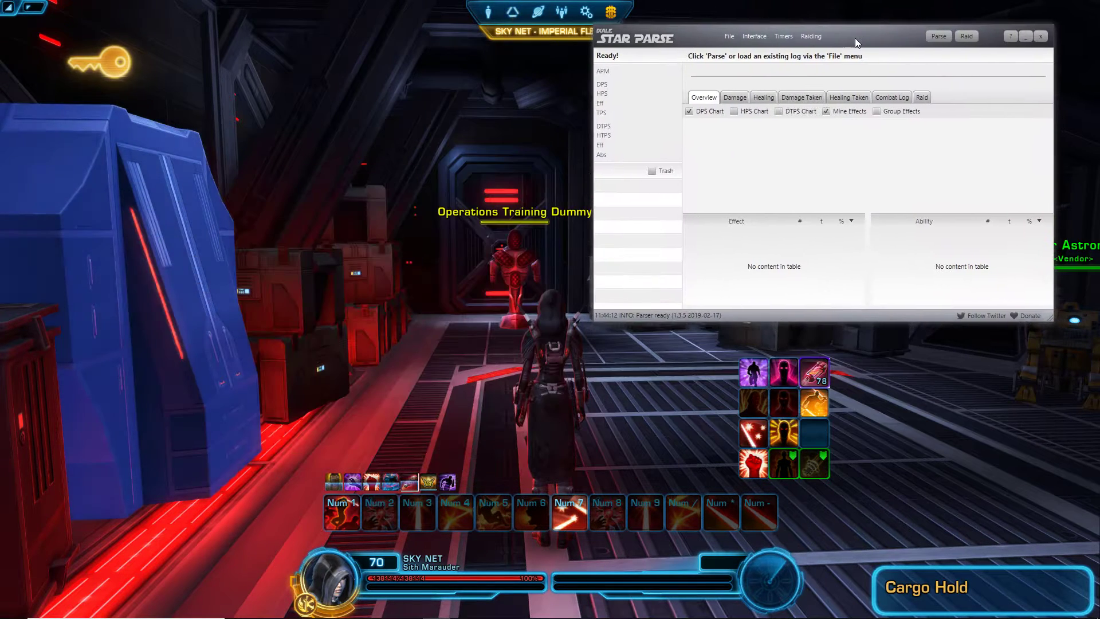
left_click(514, 230)
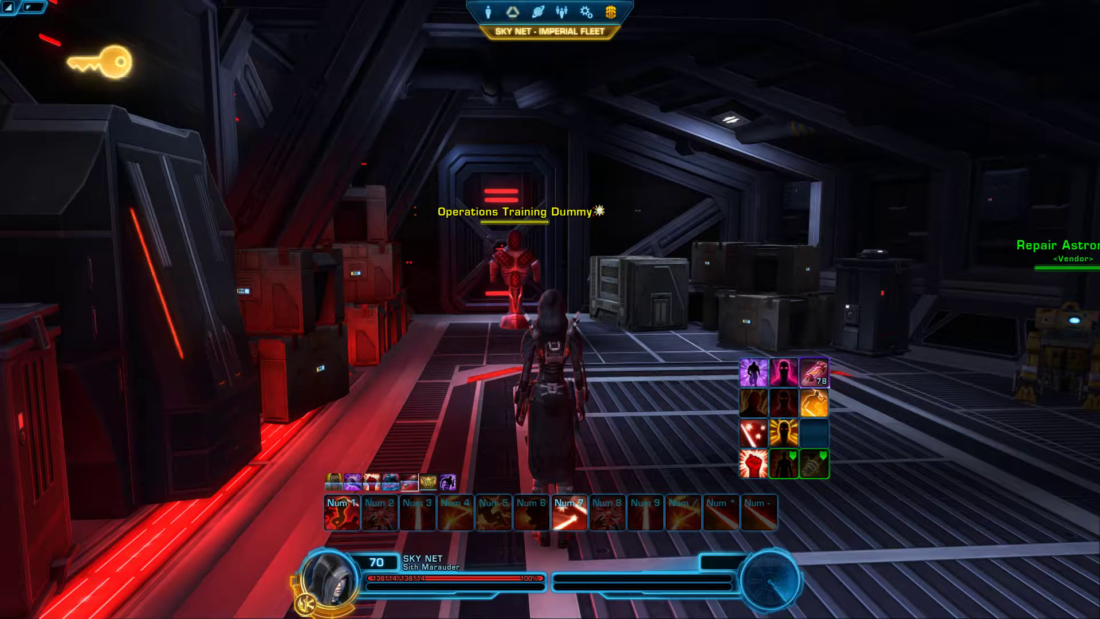
key("alt+Tab")
left_click_drag(864, 46, 534, 110)
Step: Unlock the overlays from the File menu so they can be repositioned
left_click(396, 101)
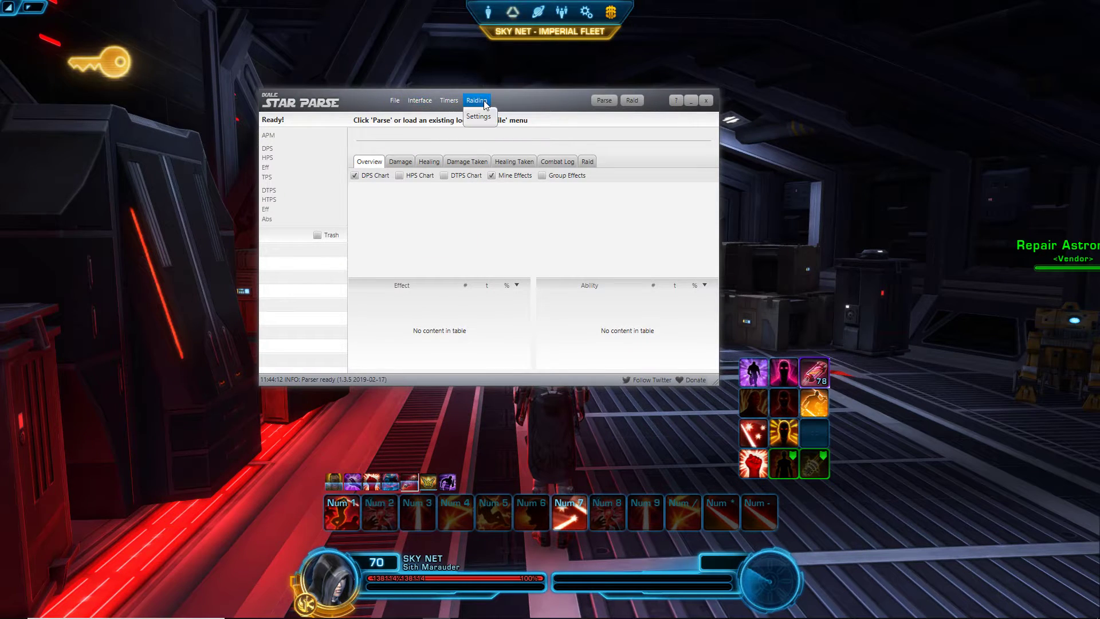
mouse_move(416, 104)
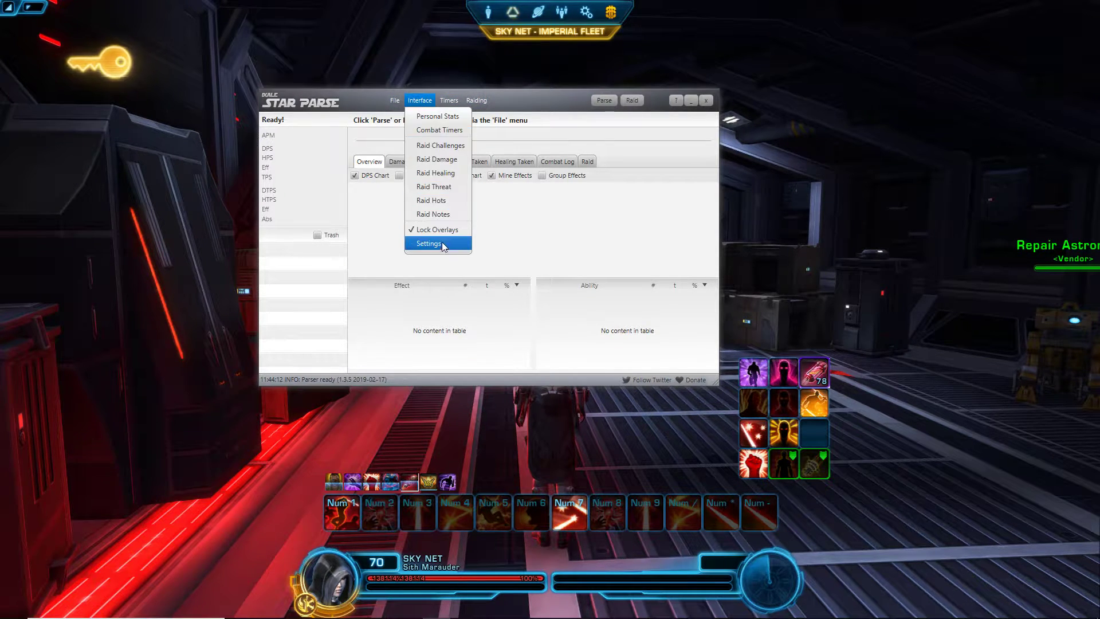
left_click(437, 229)
Step: Enable the Personal, Raid Damage, Raid Threat and Timers overlays, and list the timers
left_click(424, 105)
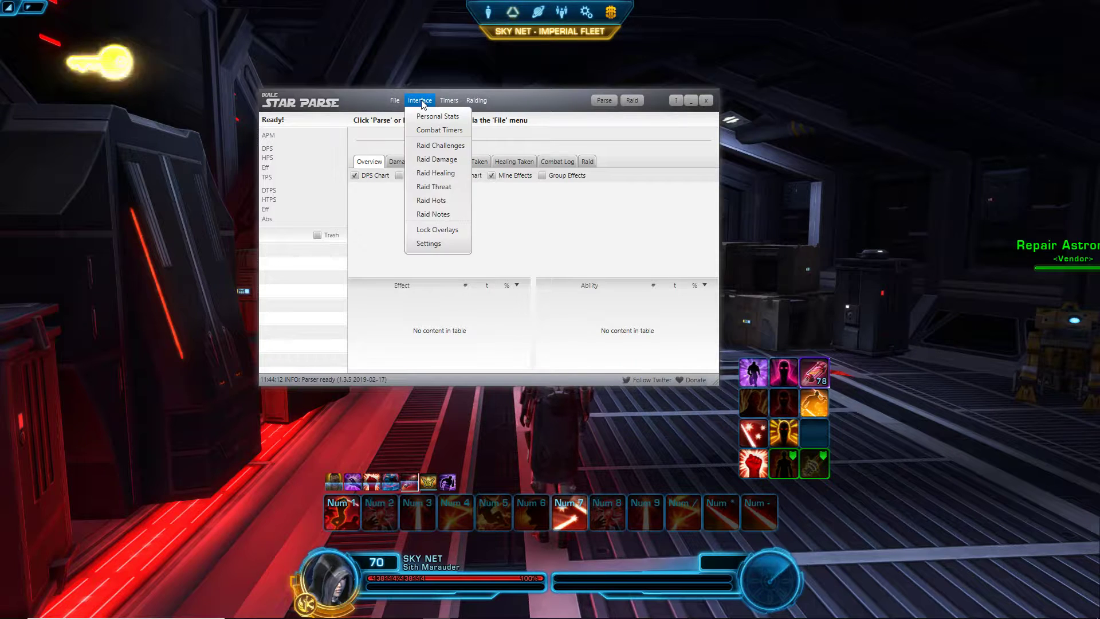
left_click(437, 113)
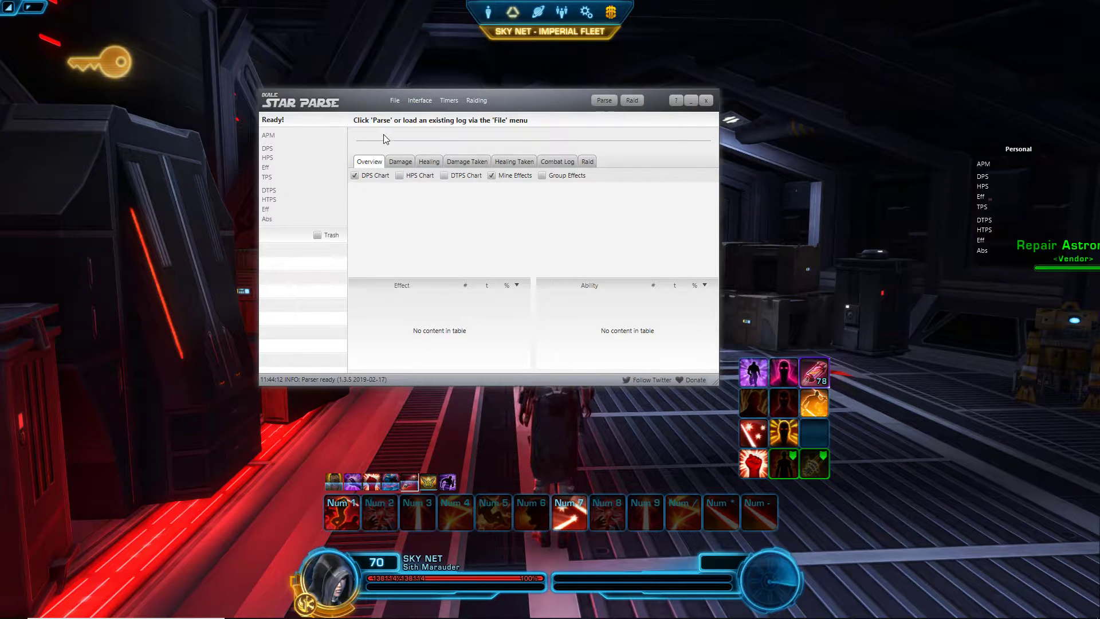
left_click(420, 101)
left_click(441, 163)
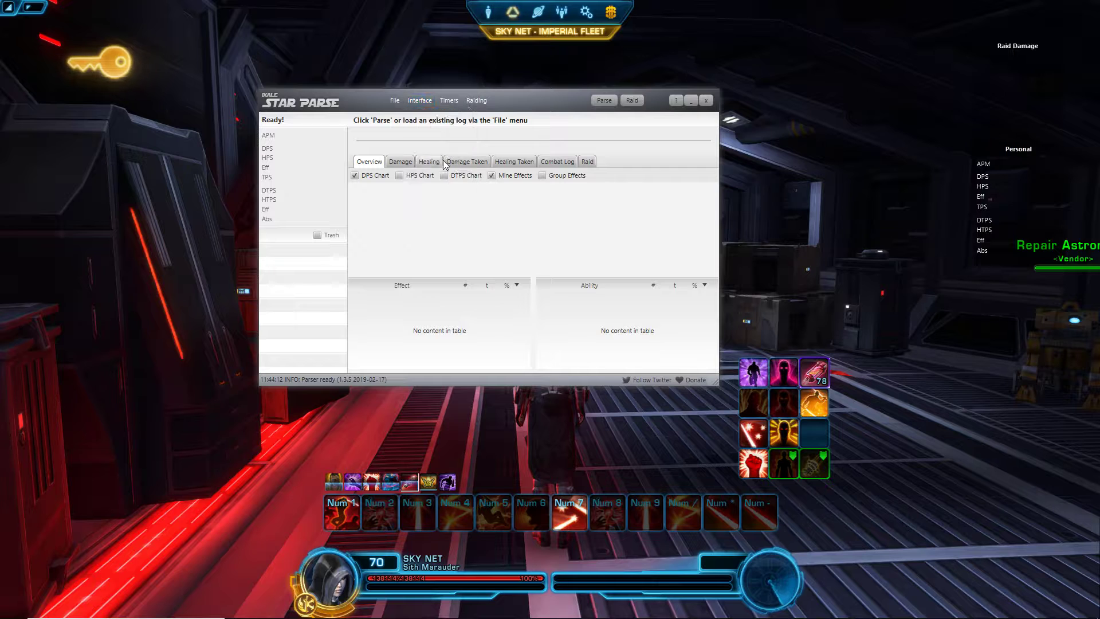
left_click(420, 100)
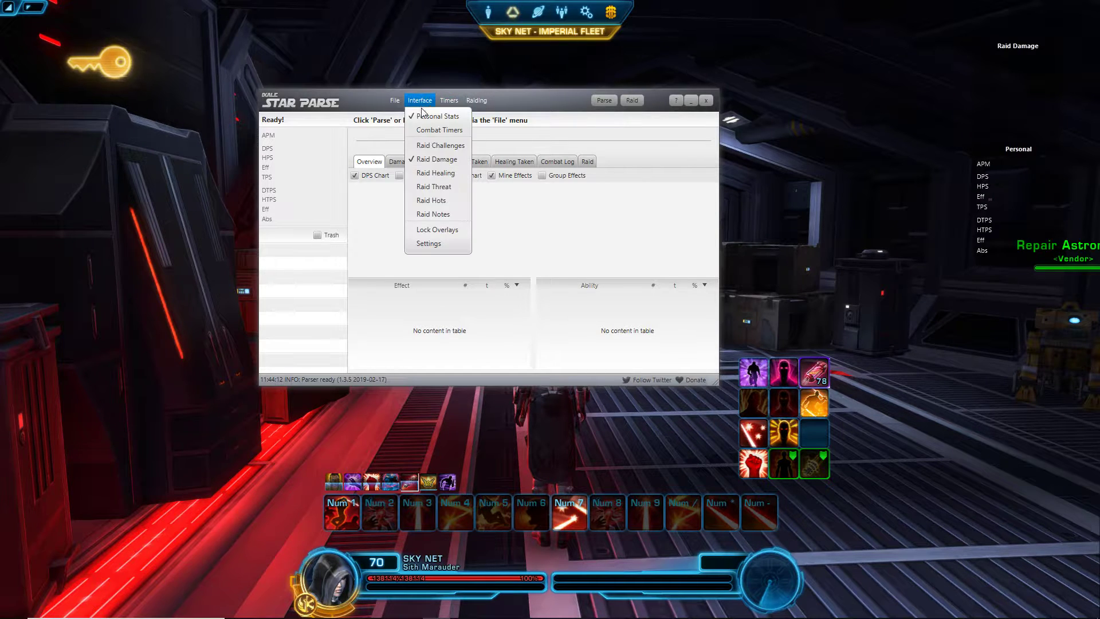
left_click(441, 182)
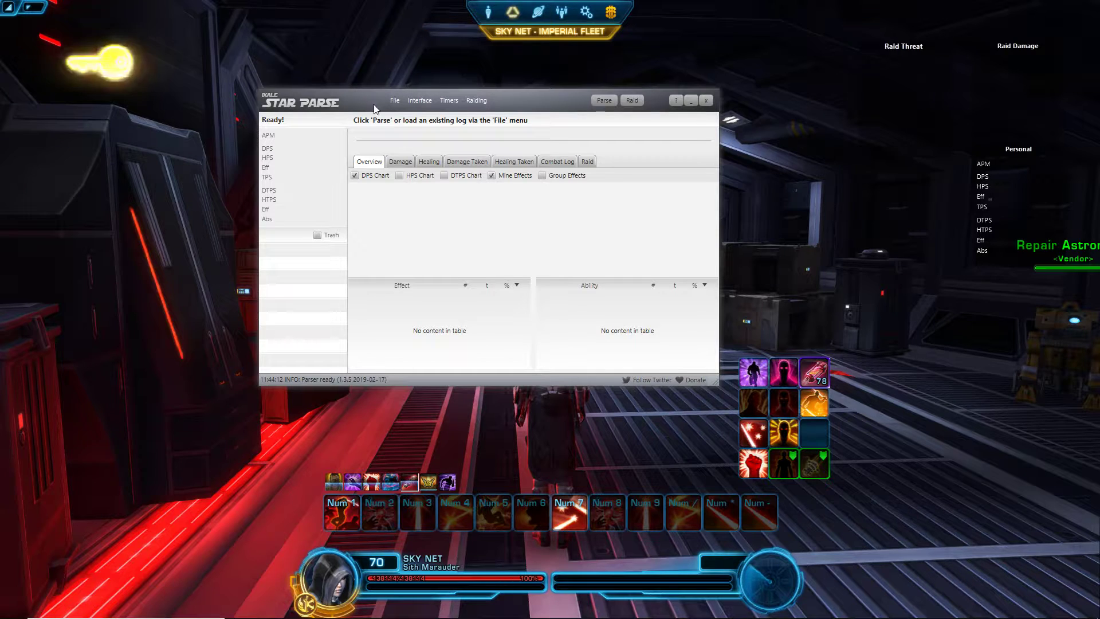
left_click(420, 100)
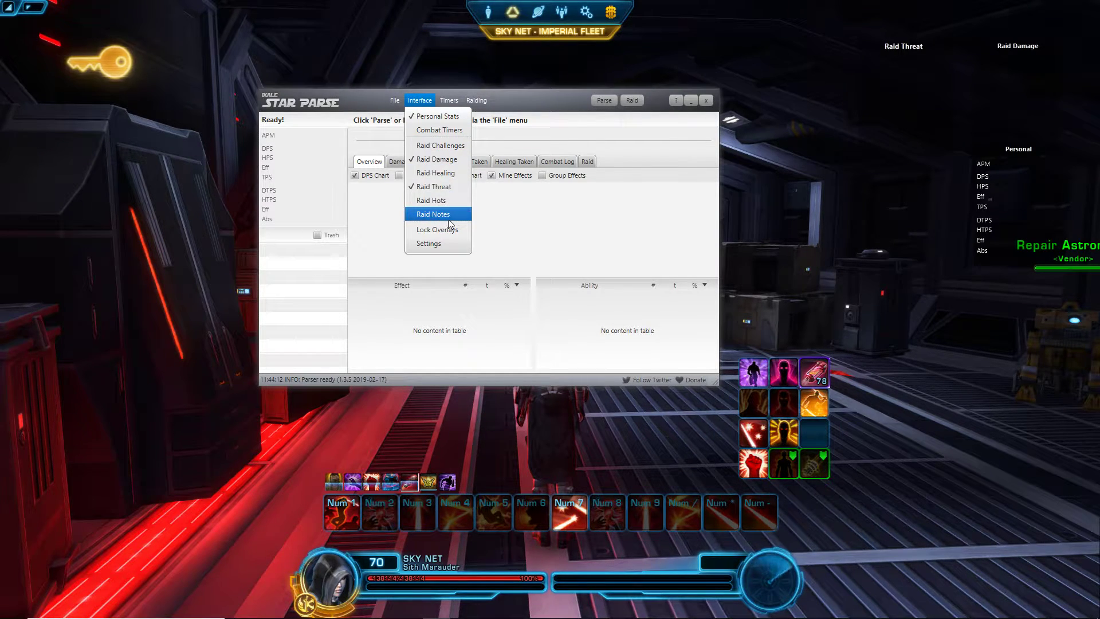
left_click(455, 131)
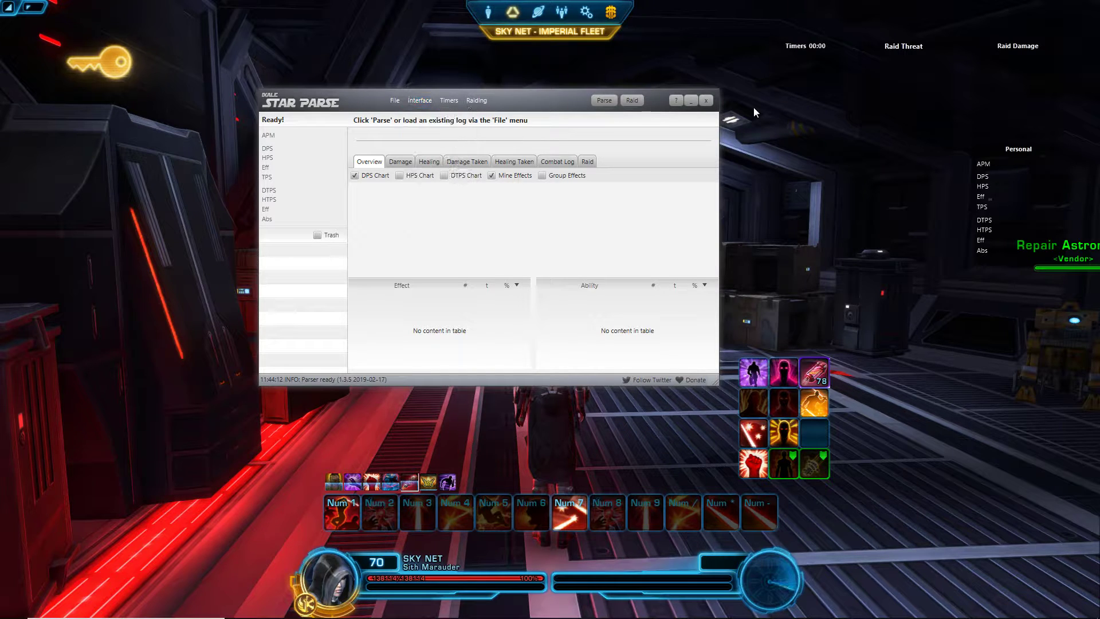
left_click(453, 101)
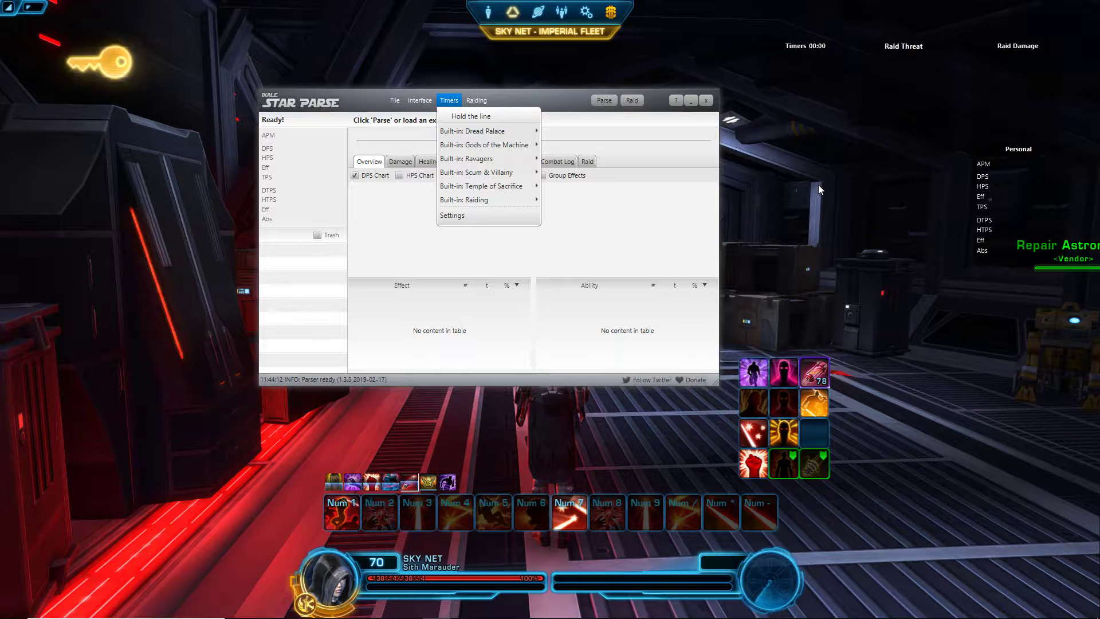
Step: Create the Tempo Video raid group with a group password and admin password, then close Settings
left_click(449, 100)
left_click(476, 100)
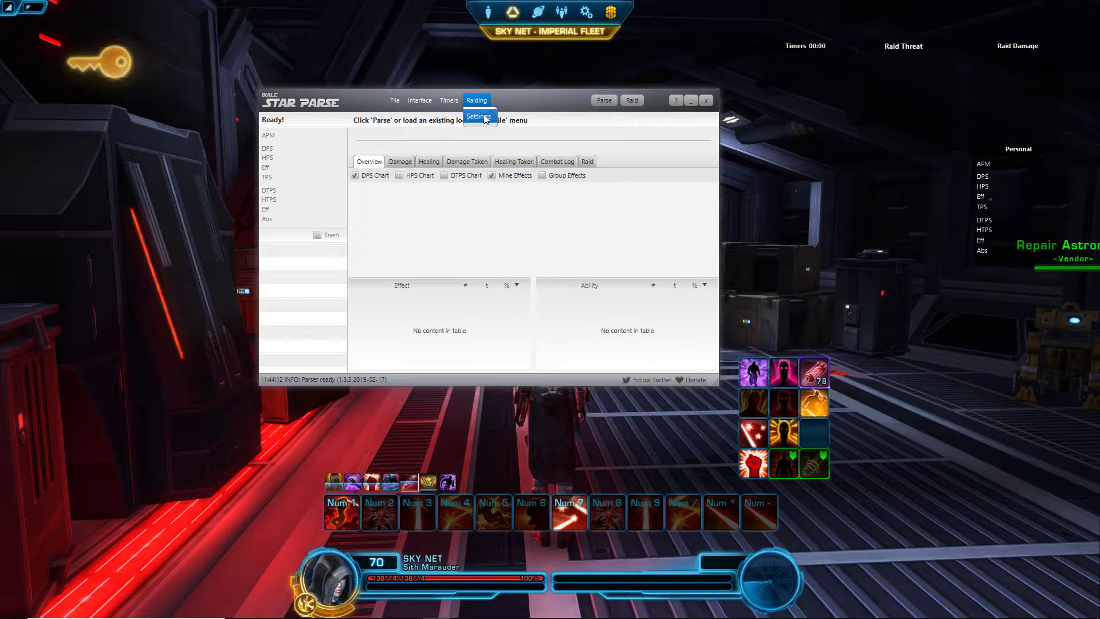
left_click(484, 118)
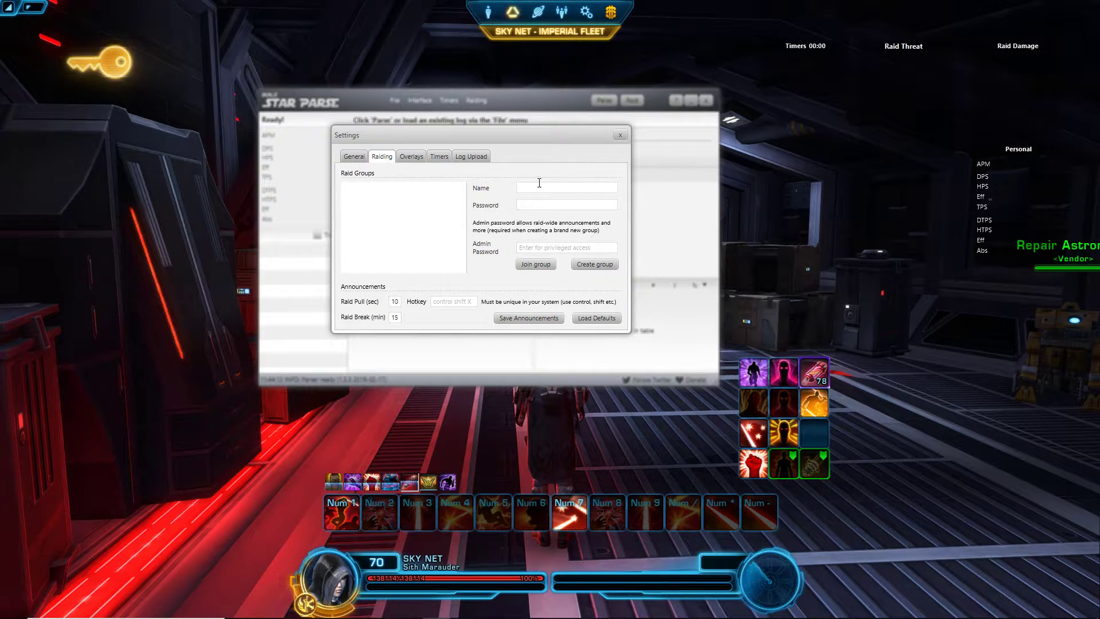
type("Tempo Video")
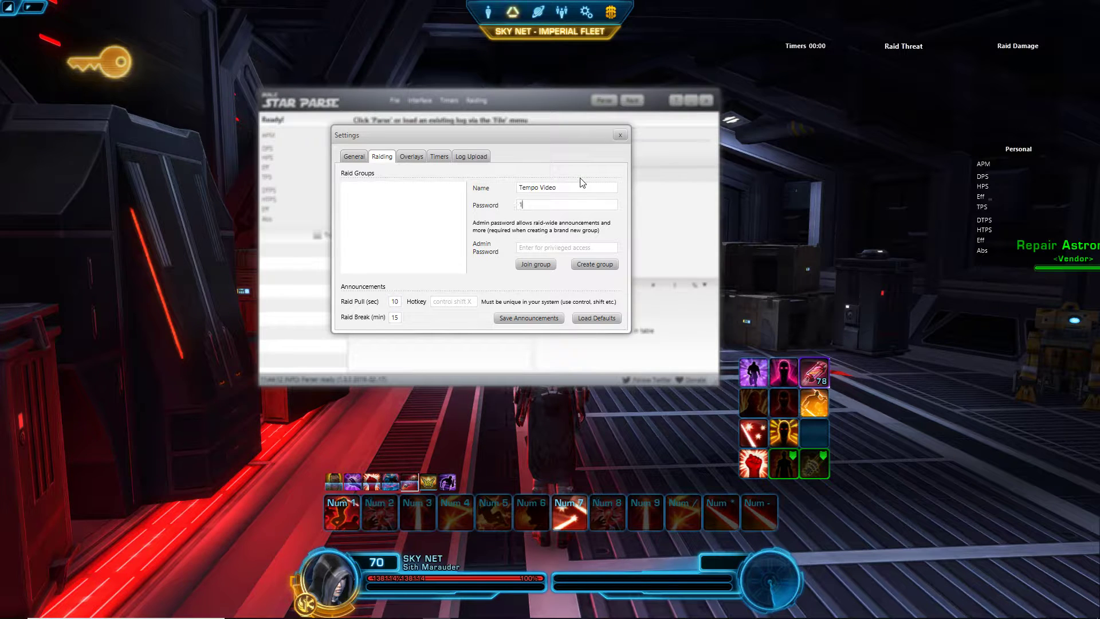
left_click(529, 245)
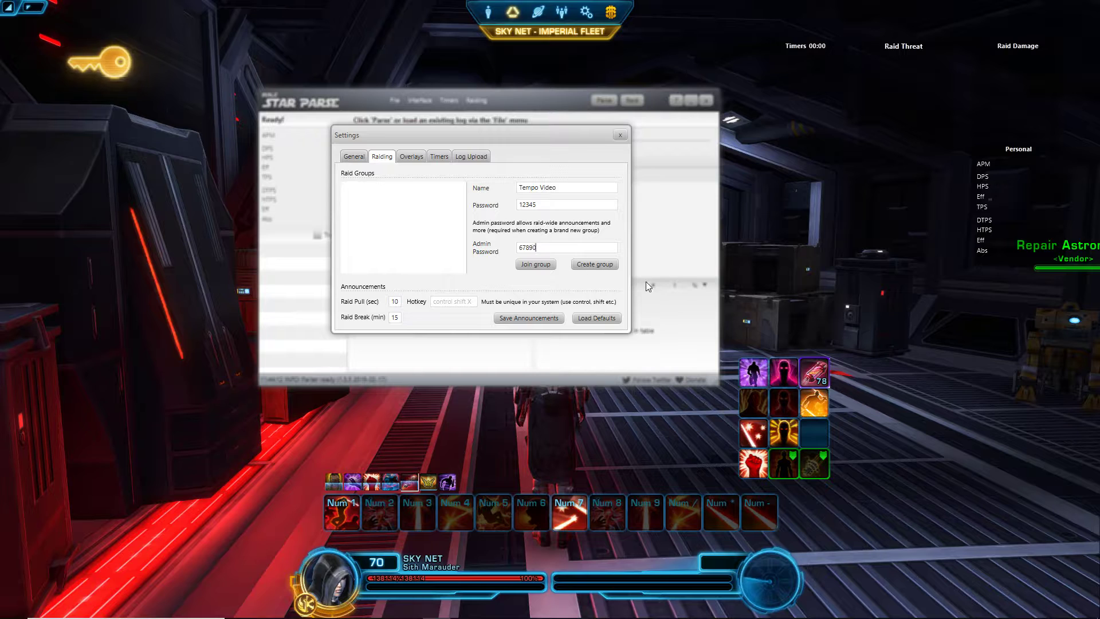
left_click(594, 264)
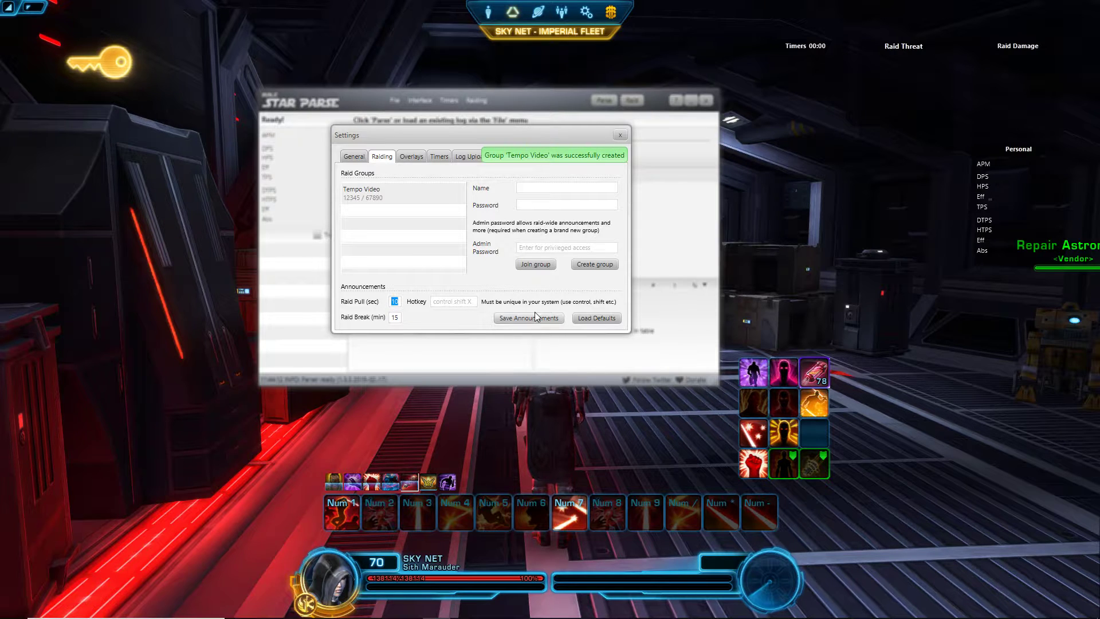
left_click(424, 193)
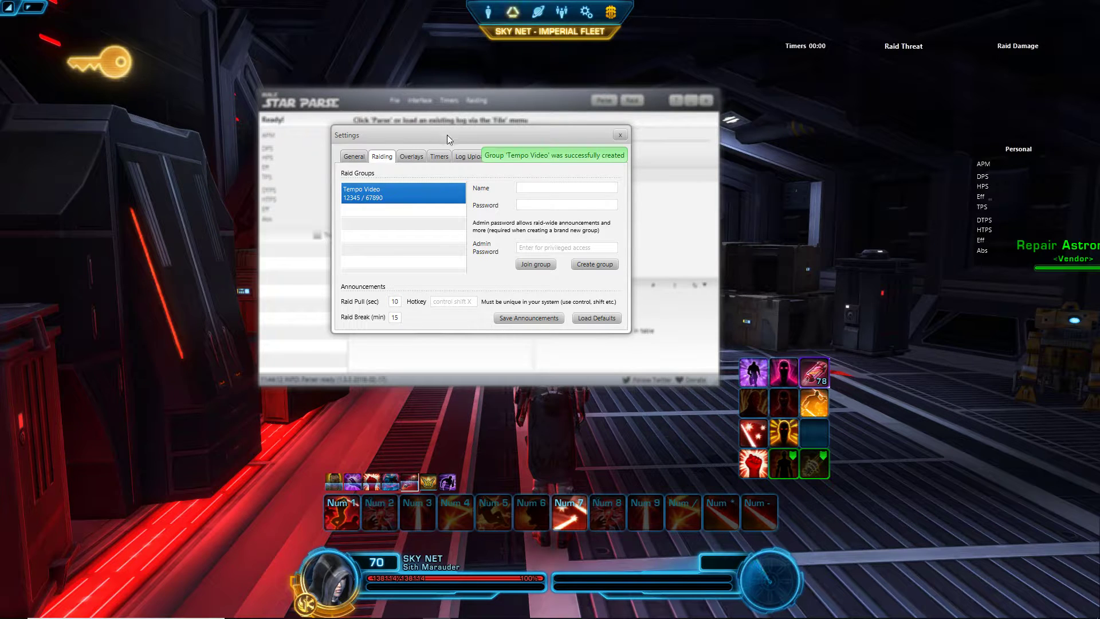
left_click(621, 135)
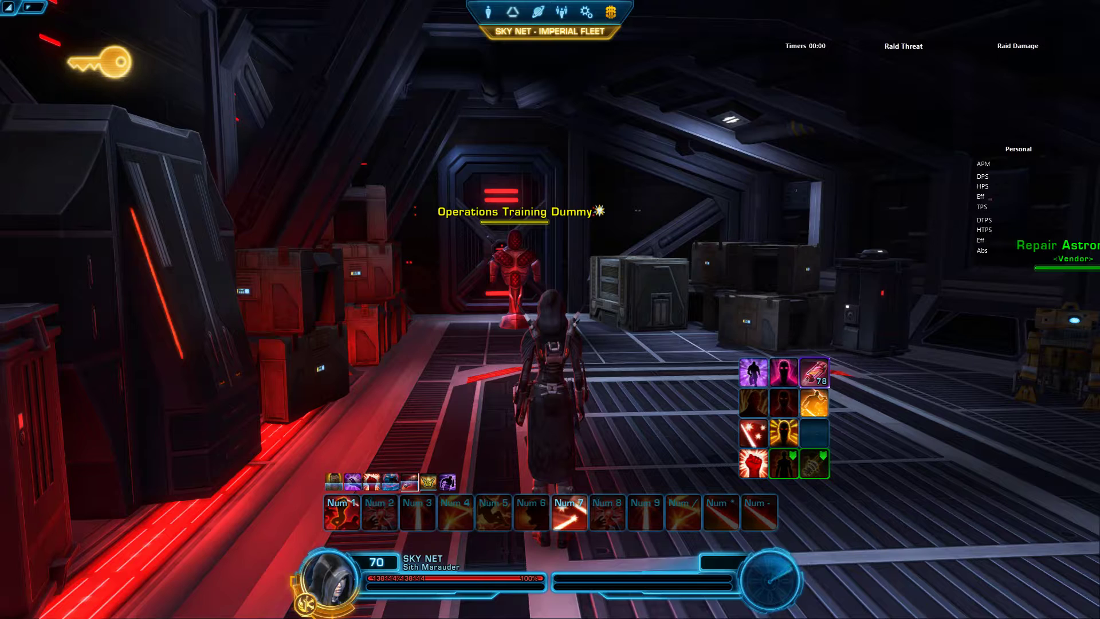
key("alt+Tab")
left_click(504, 138)
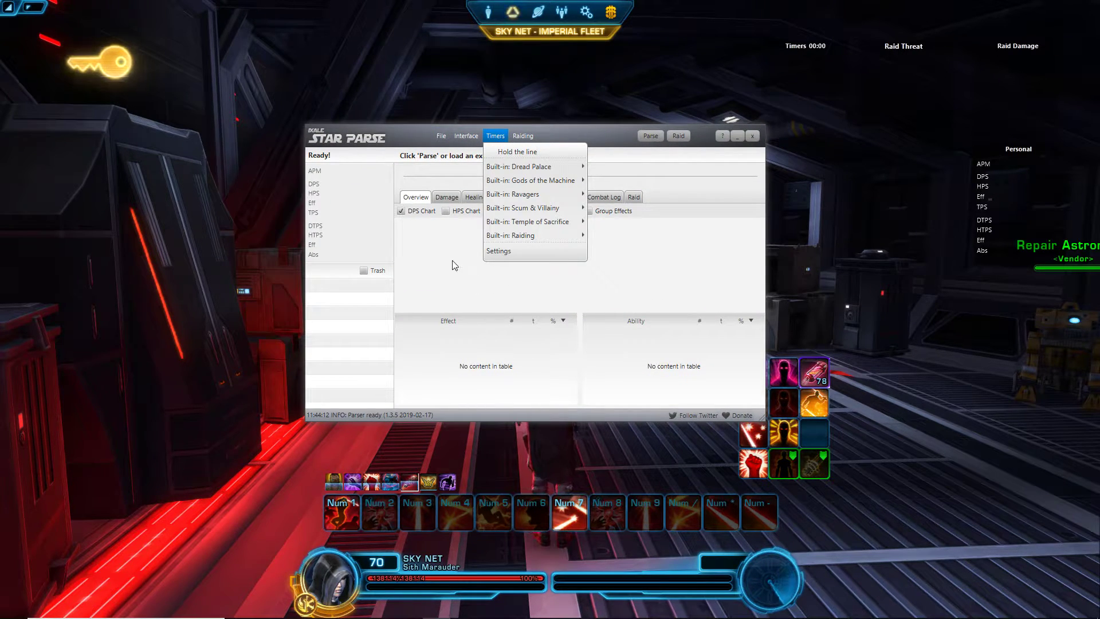
left_click(498, 251)
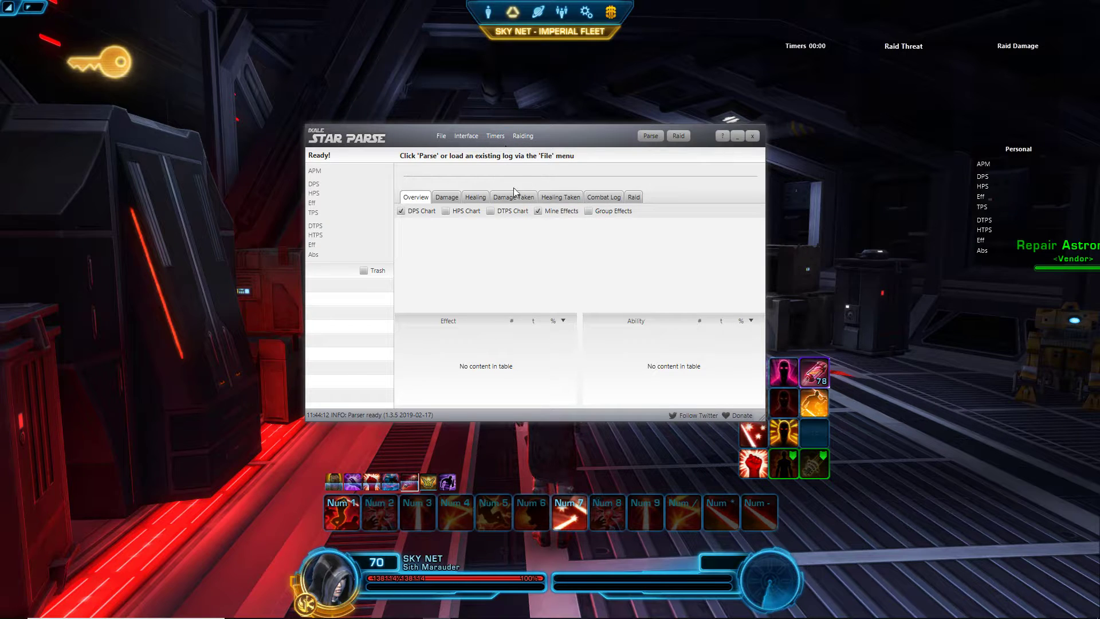
left_click(496, 135)
mouse_move(533, 234)
left_click(586, 248)
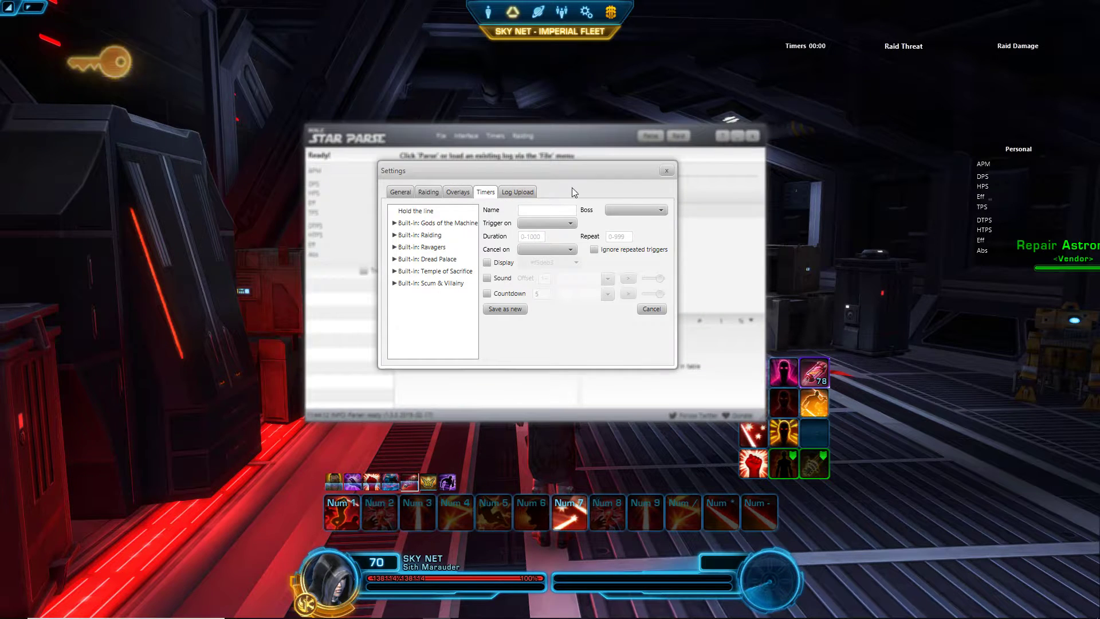
left_click(666, 170)
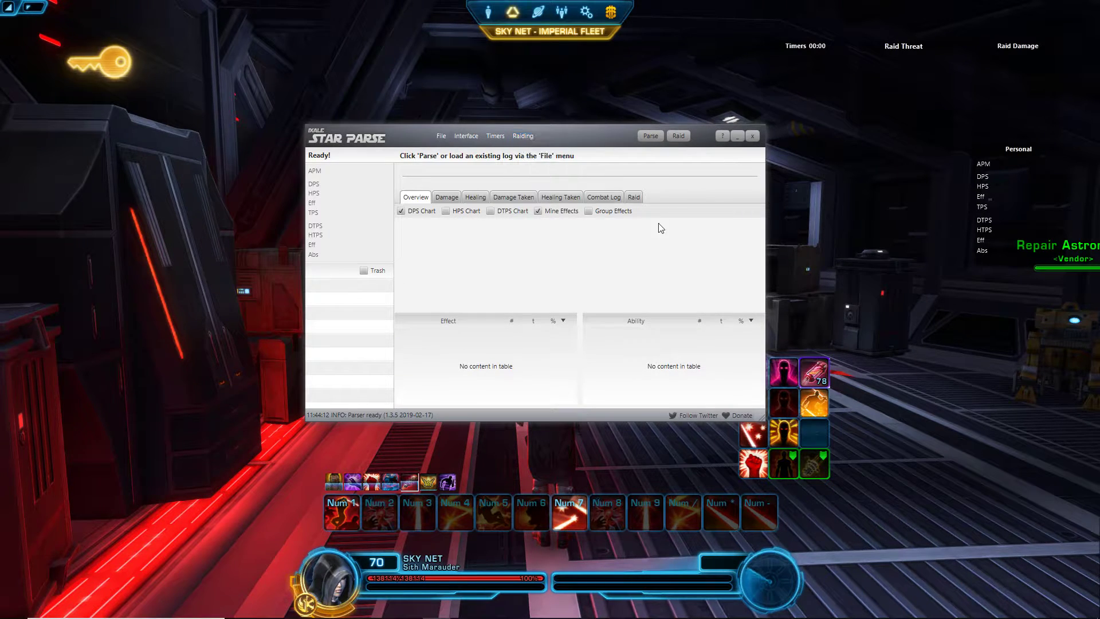
Step: Remove Tempo Video from the local raid group list in Raiding Settings
left_click(522, 136)
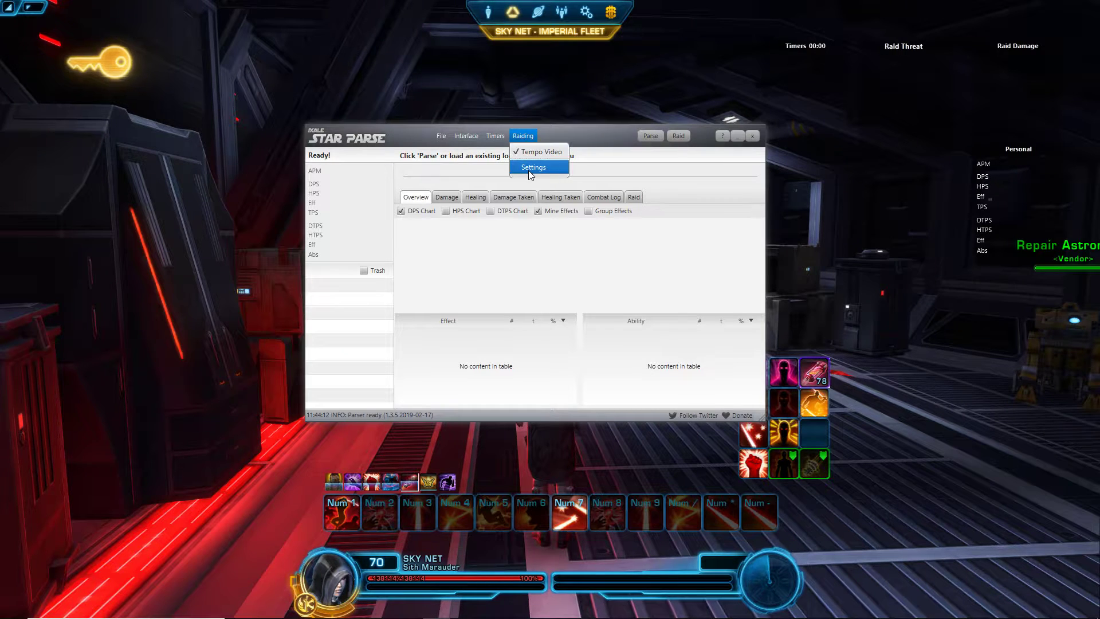
left_click(530, 152)
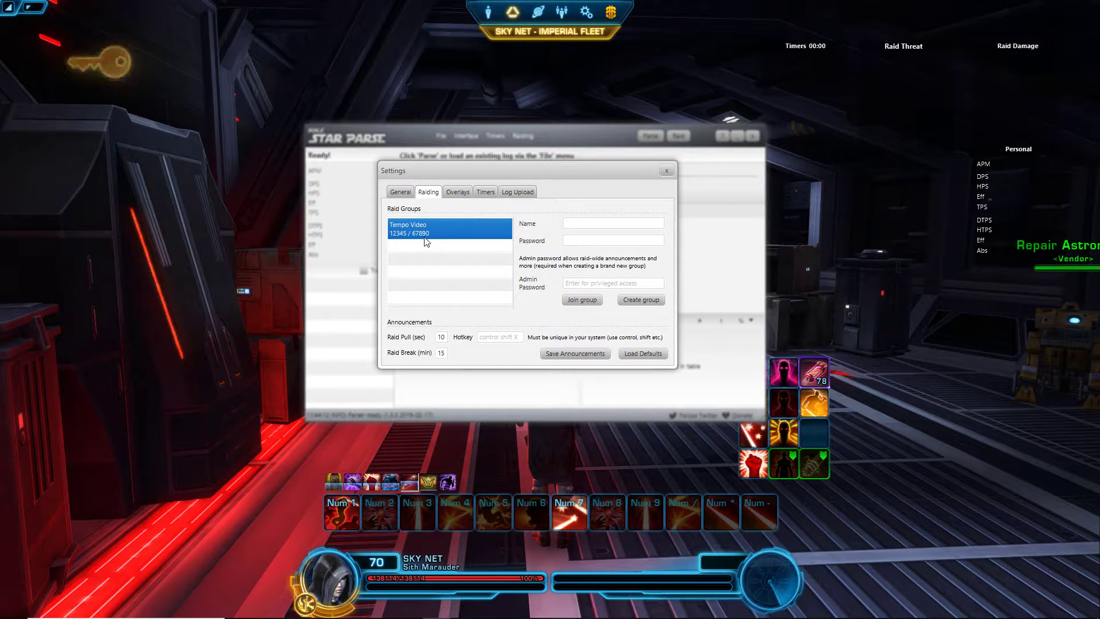
right_click(439, 227)
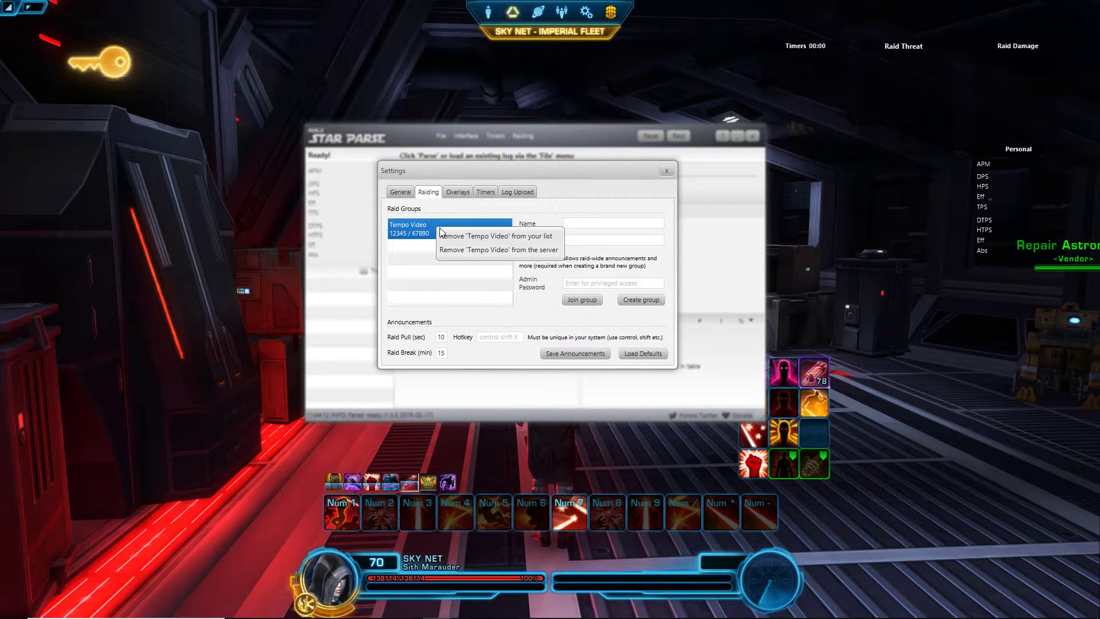
left_click(444, 235)
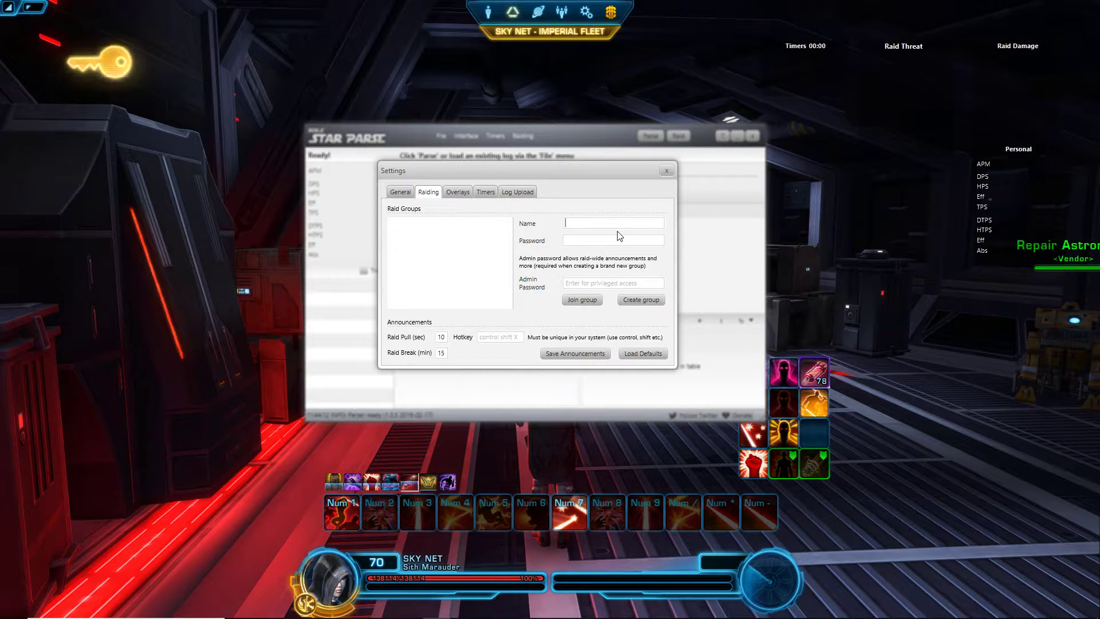
Step: Rejoin the Tempo group by entering its name, group password and admin password
type("Te")
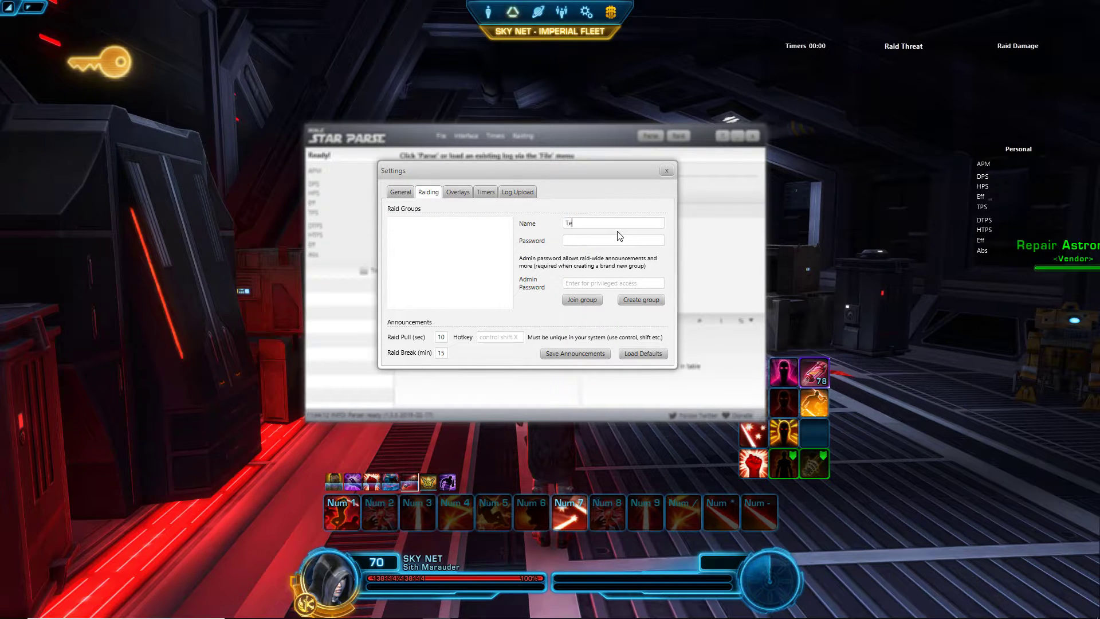
type("mpo Video")
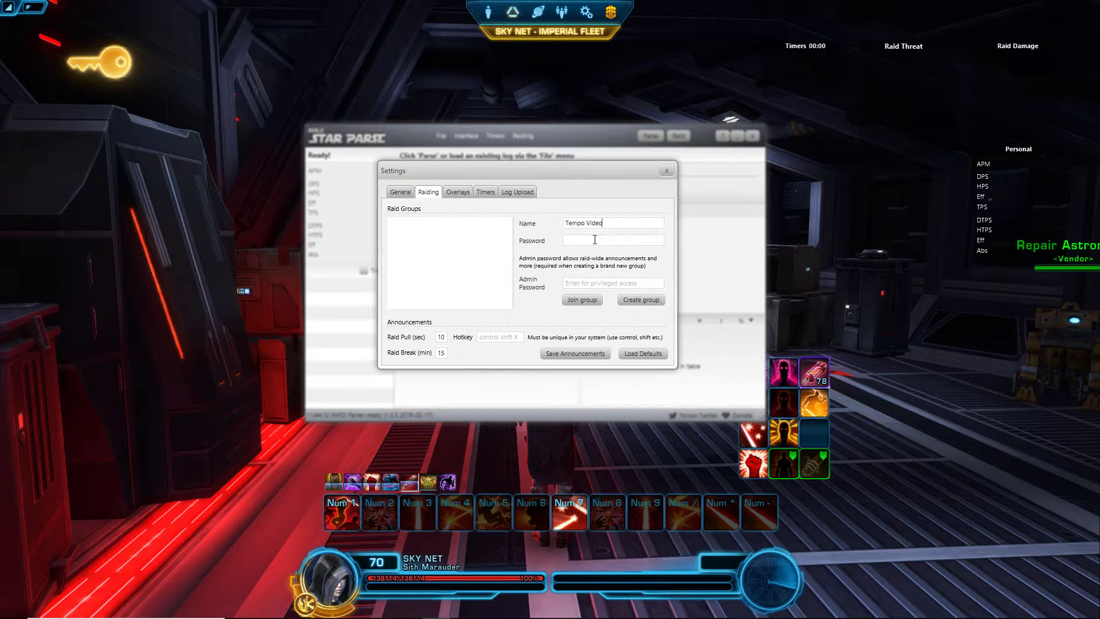
key("Tab")
type("1")
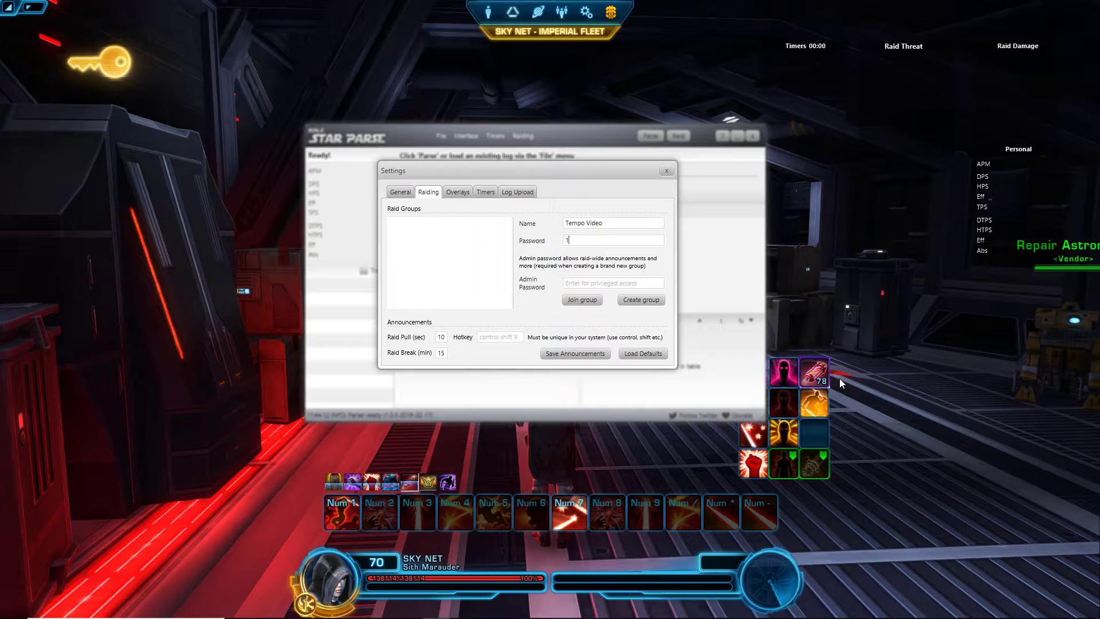
type("2345")
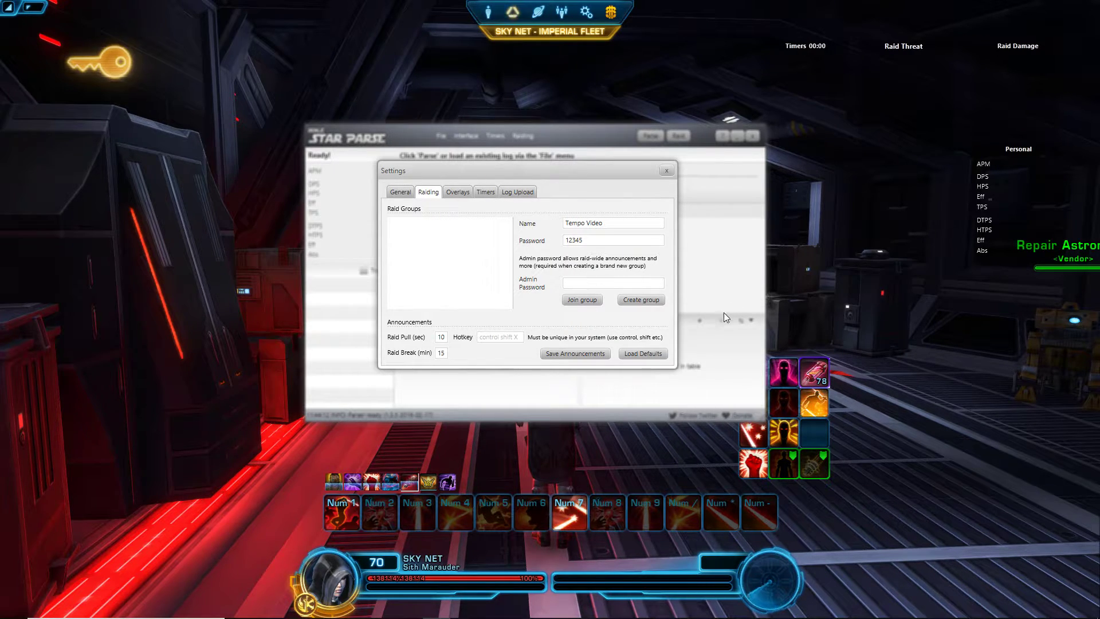
key("Tab")
type("67890")
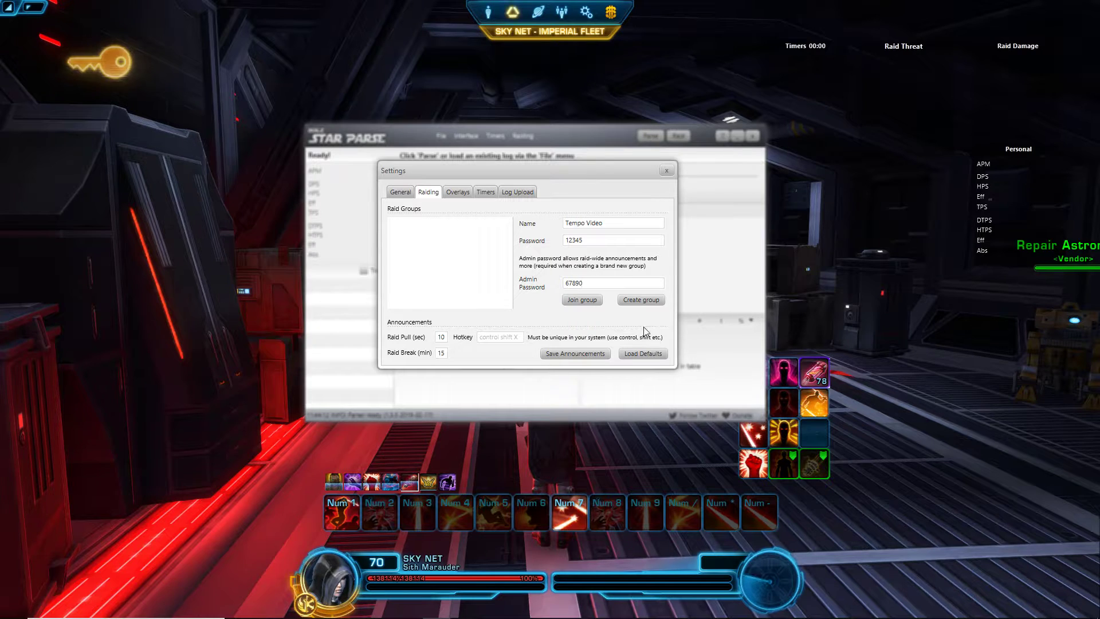
left_click(582, 300)
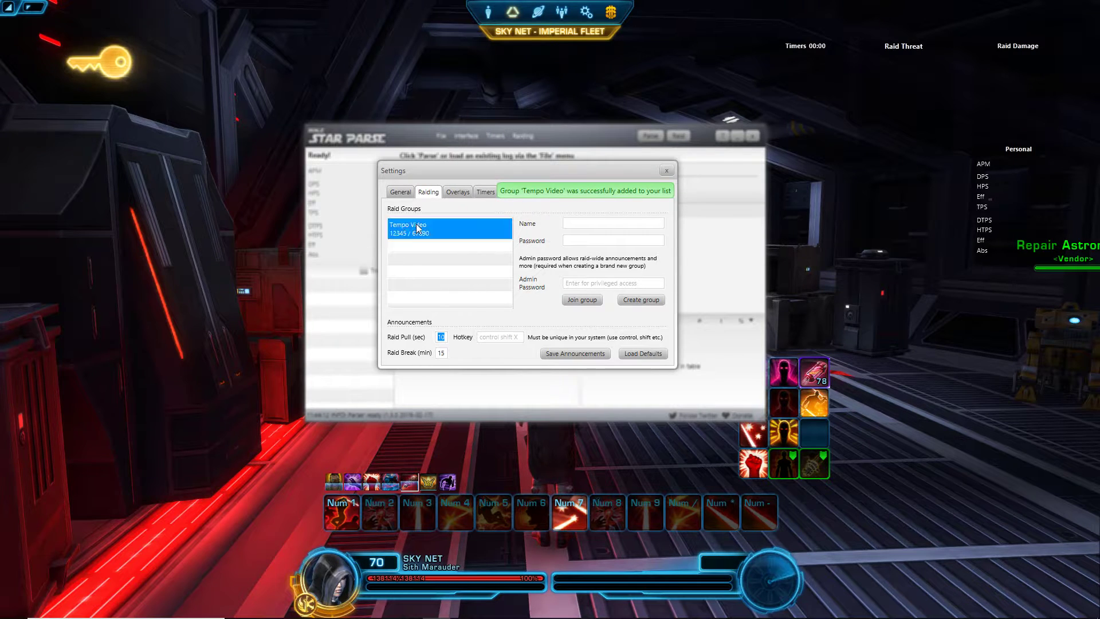
left_click(446, 234)
left_click(691, 166)
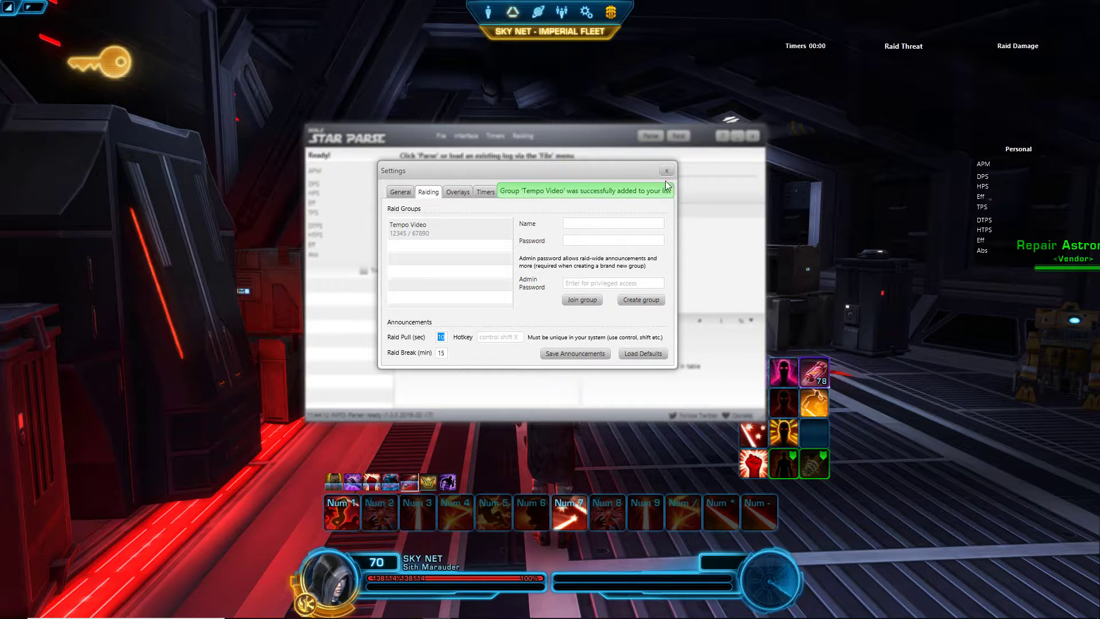
left_click(666, 171)
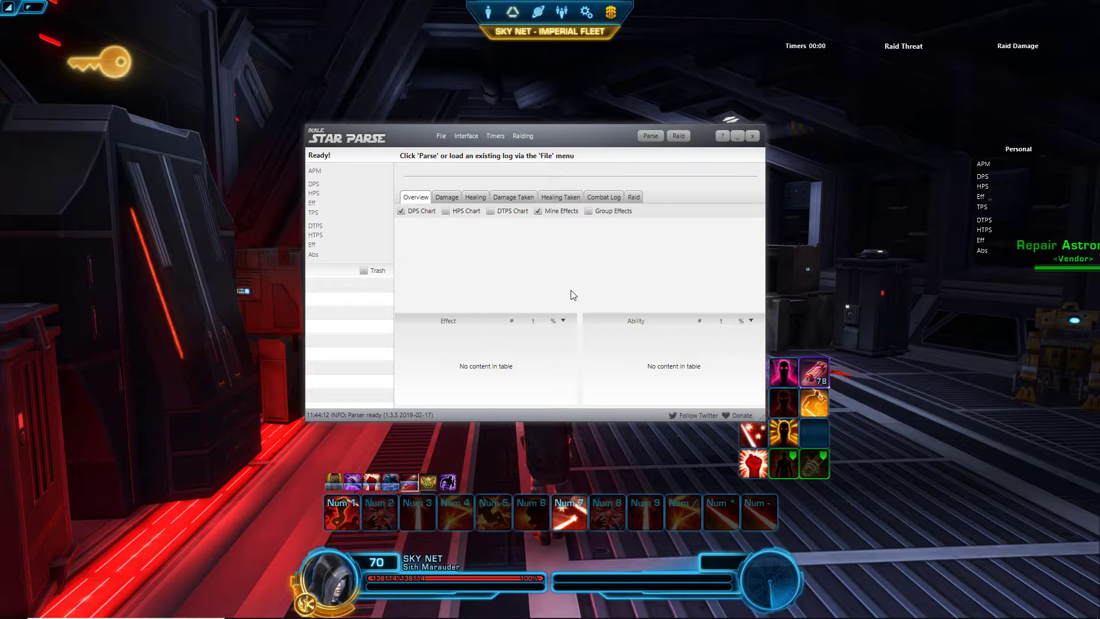
Step: Move the parser window aside and target the Operations Training Dummy in the game
left_click(495, 137)
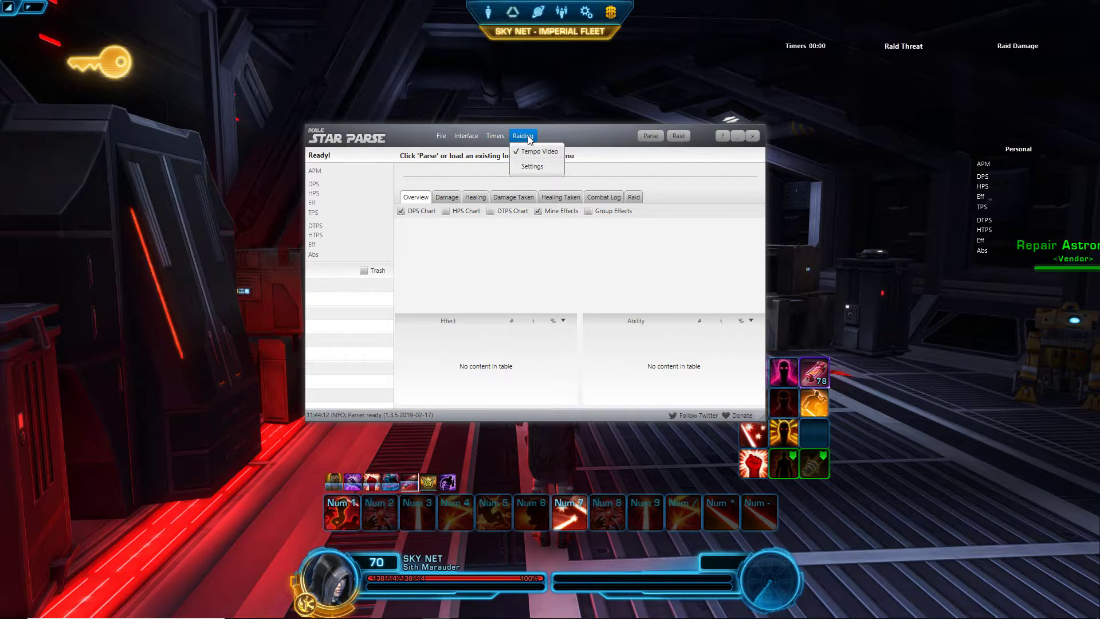
left_click(599, 136)
left_click_drag(599, 136, 351, 120)
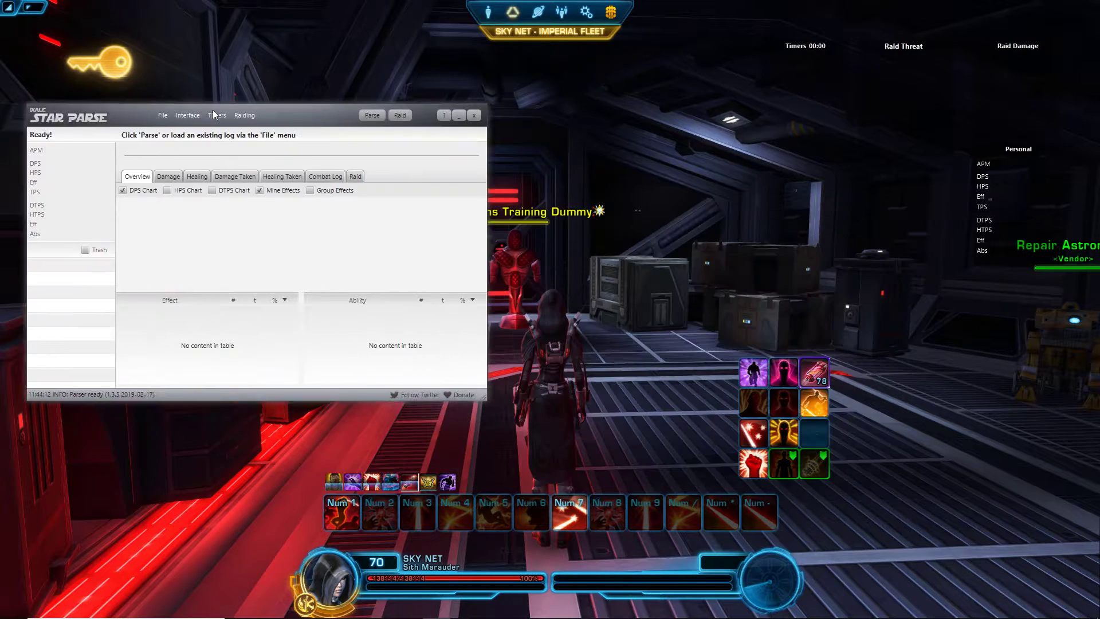
key("alt+Tab")
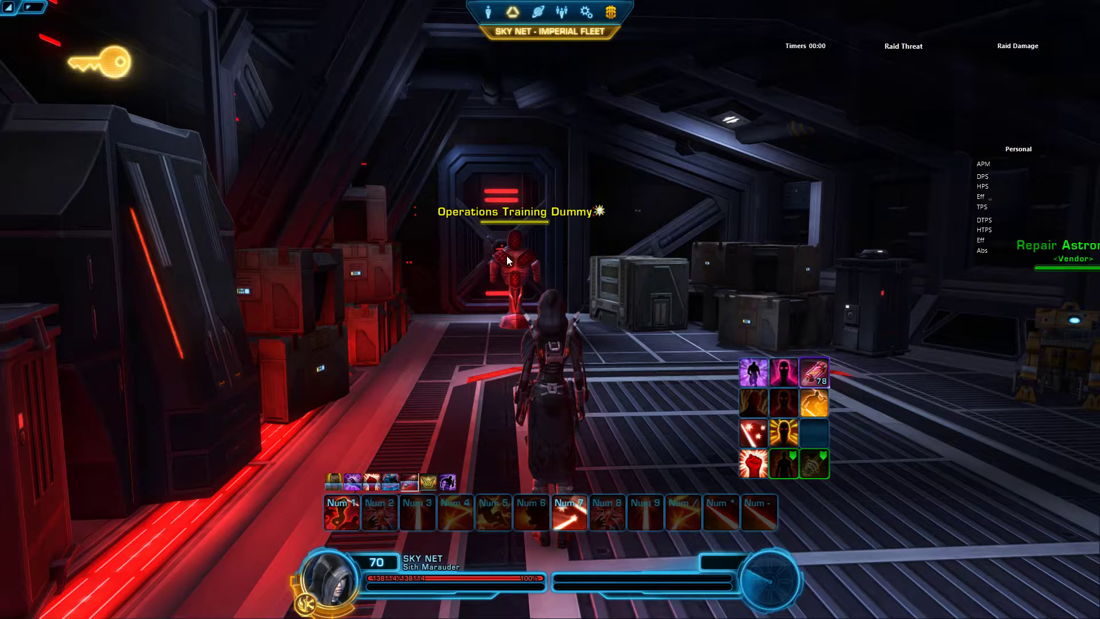
left_click(507, 260)
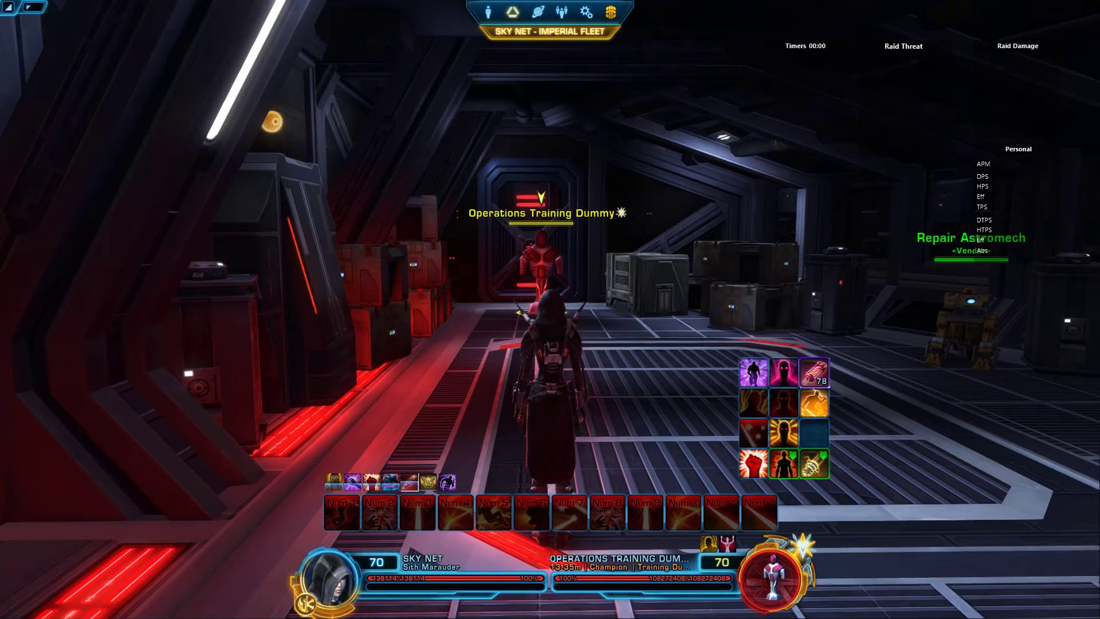
key("alt+Tab")
left_click_drag(699, 105, 428, 260)
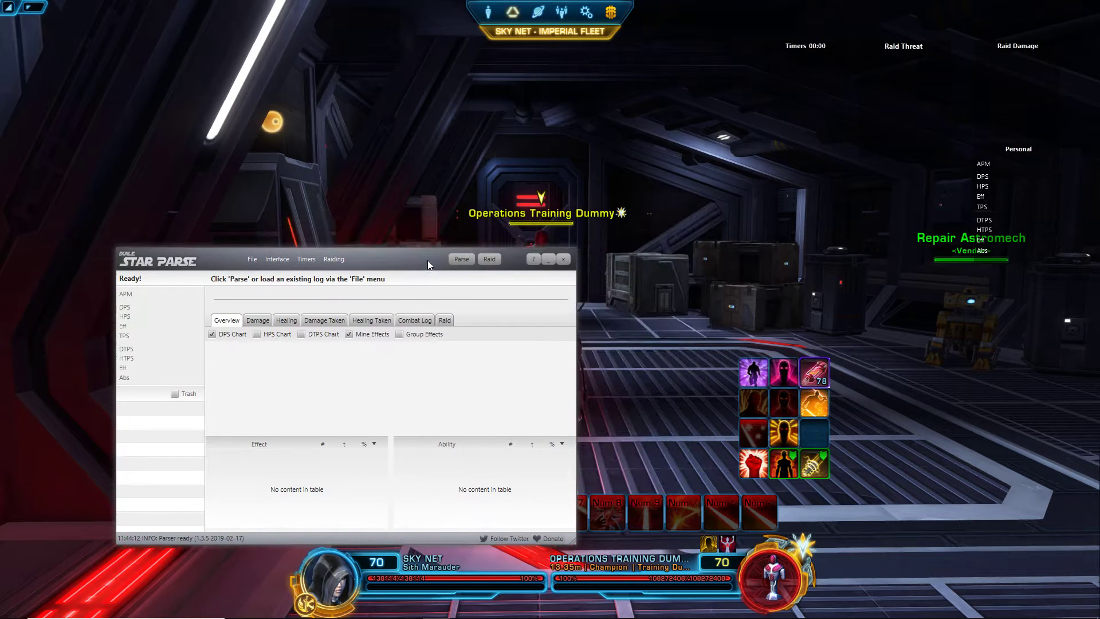
Step: Start parsing the combat log and join the Tempo Video raid group
left_click(332, 260)
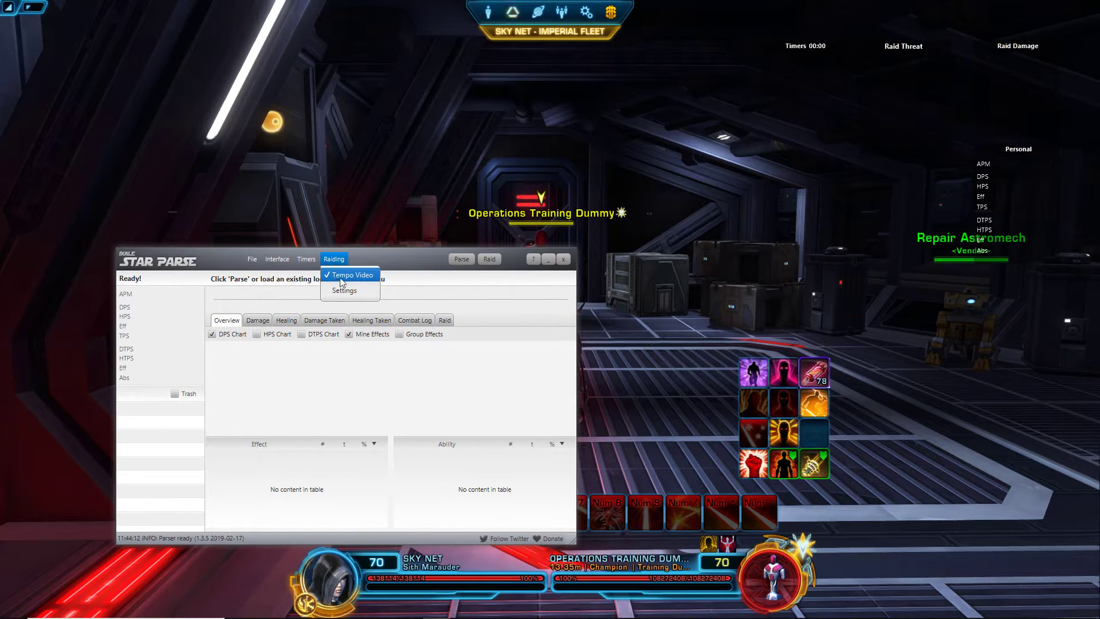
left_click(460, 259)
left_click(460, 259)
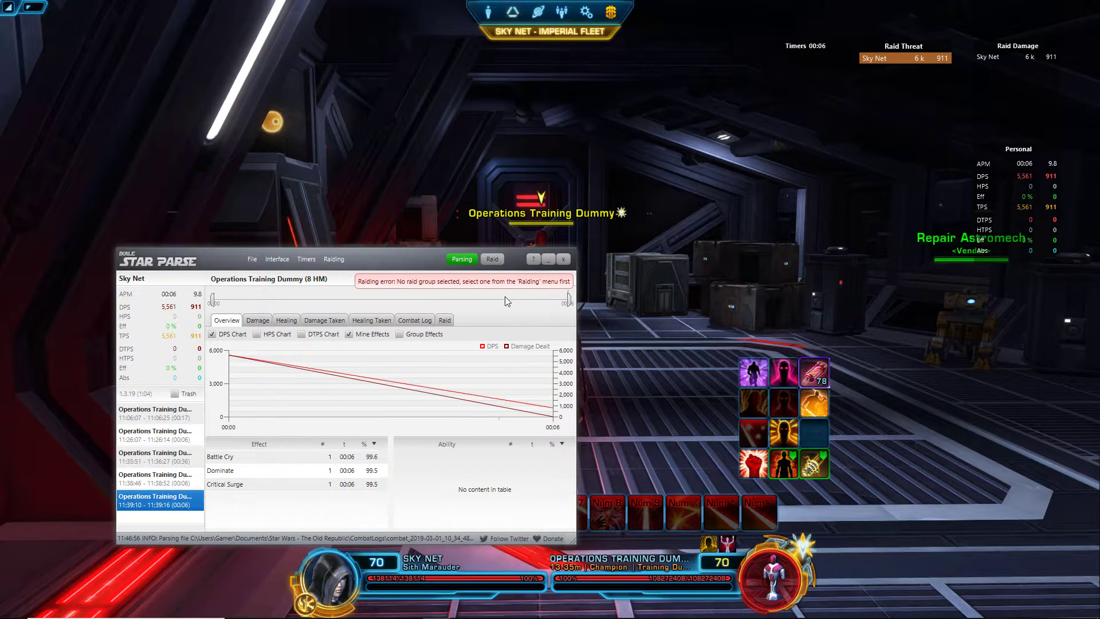
left_click(329, 261)
left_click(336, 272)
left_click(331, 258)
left_click(341, 275)
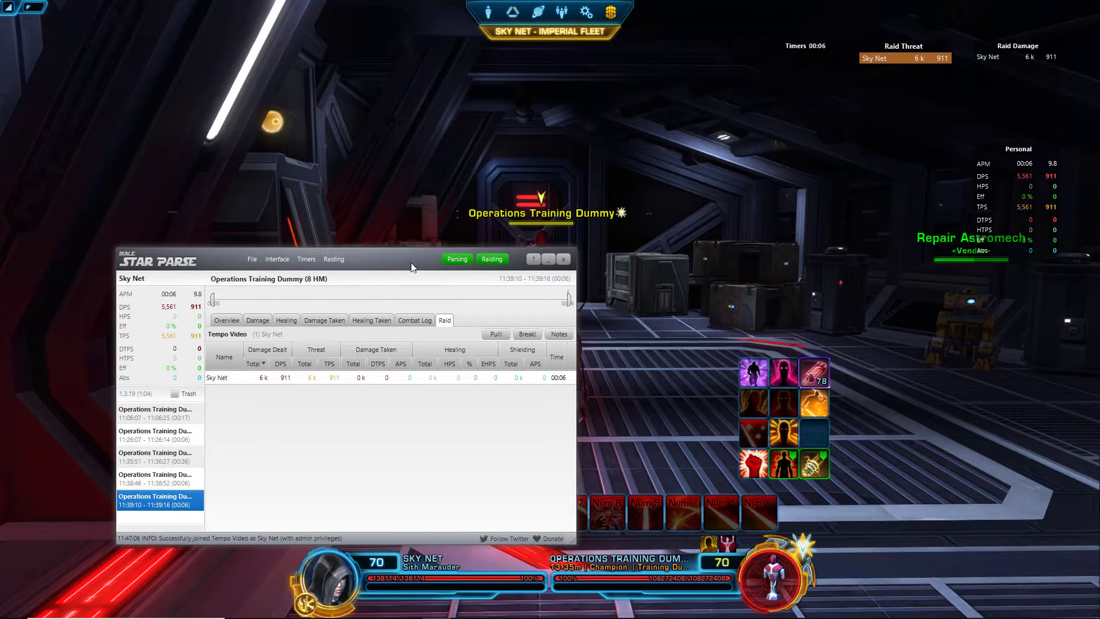
left_click_drag(408, 259, 0, 69)
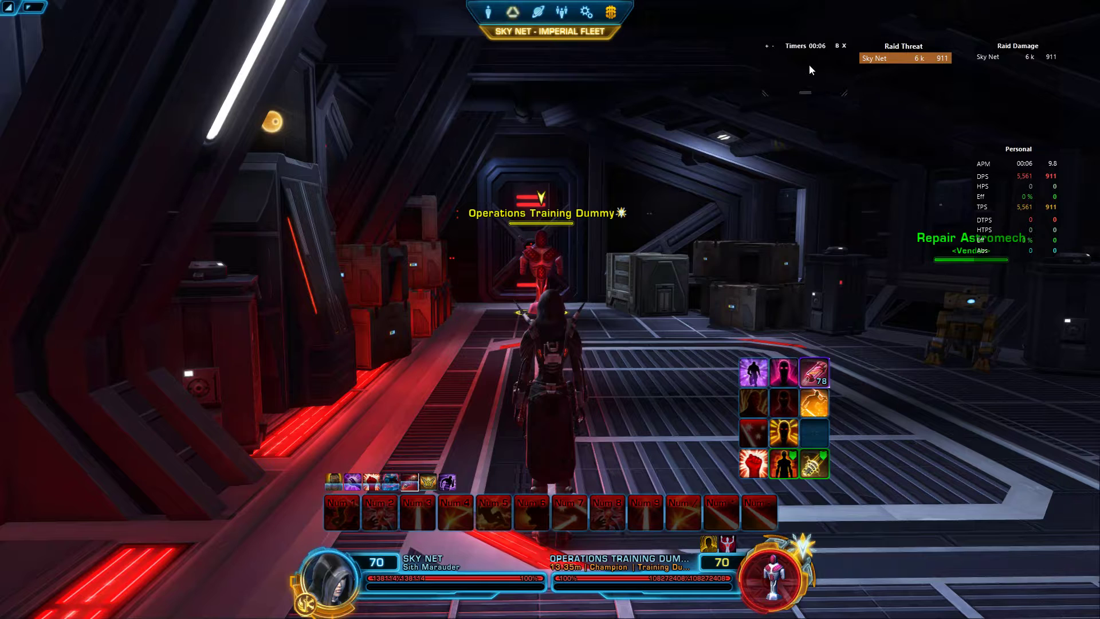
Step: Force Charge the training dummy and run the numpad attack rotation until combat ends
key("s")
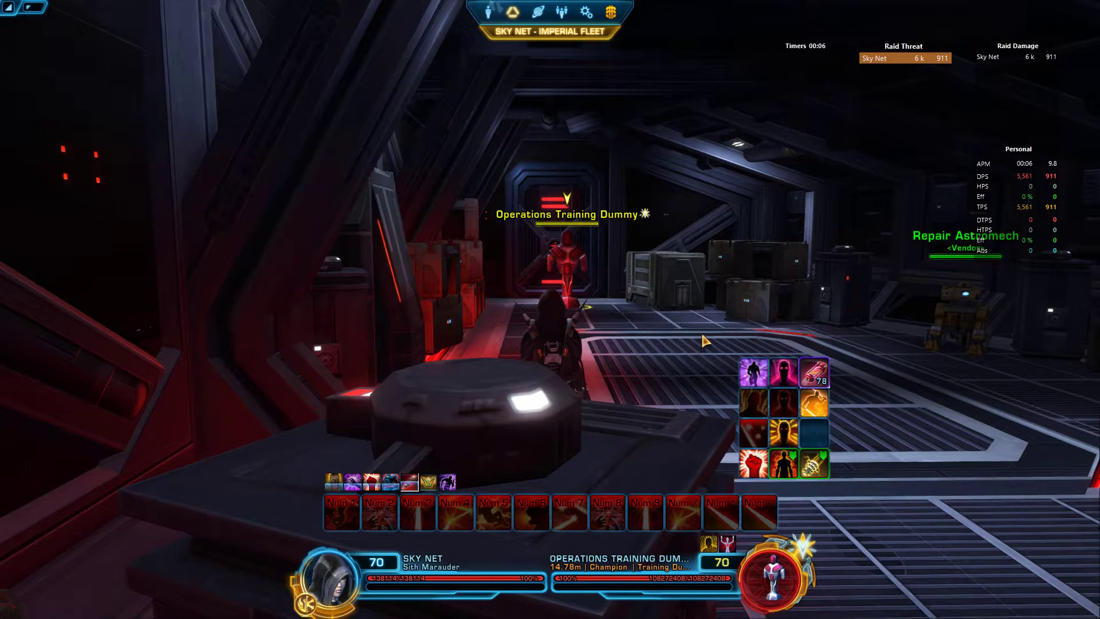
key("1")
key("2")
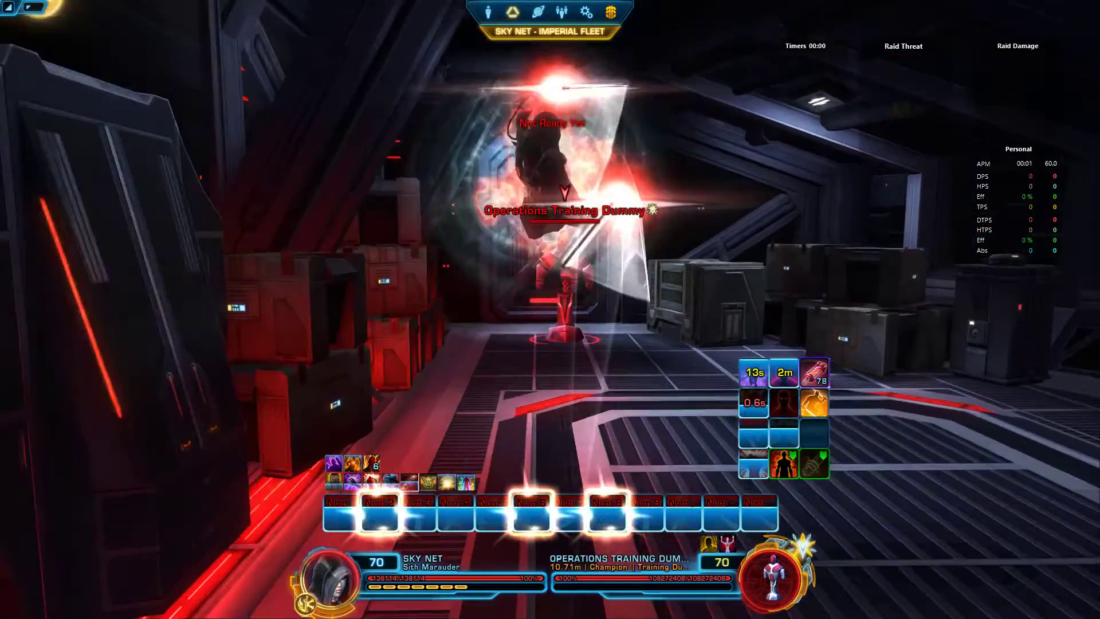
key("3")
key("KP_1")
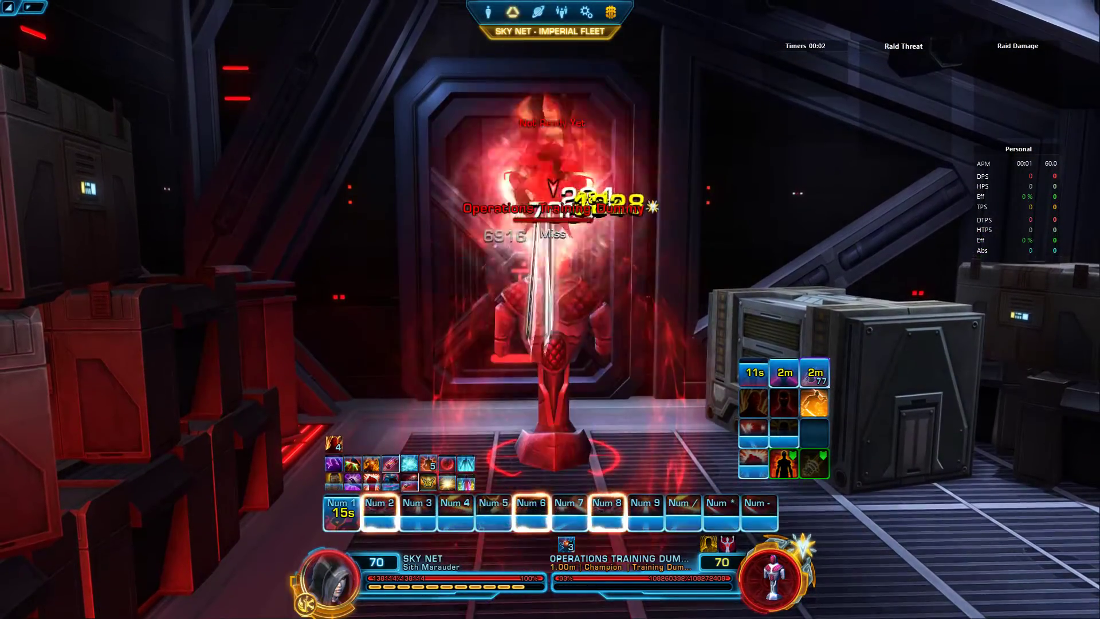
key("KP_2")
key("KP_3")
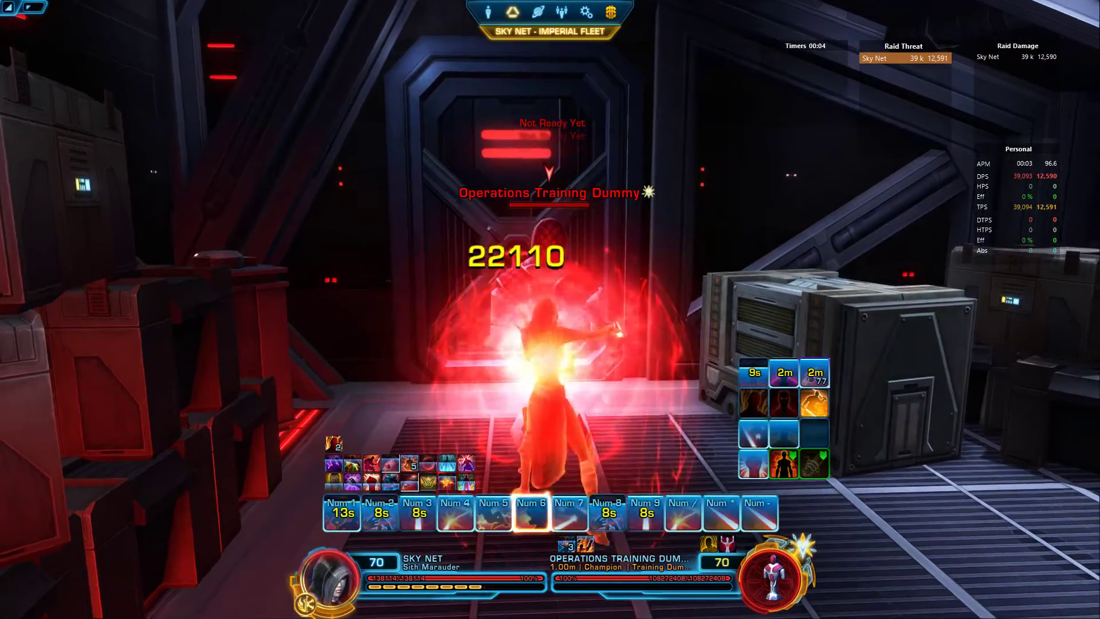
key("KP_5")
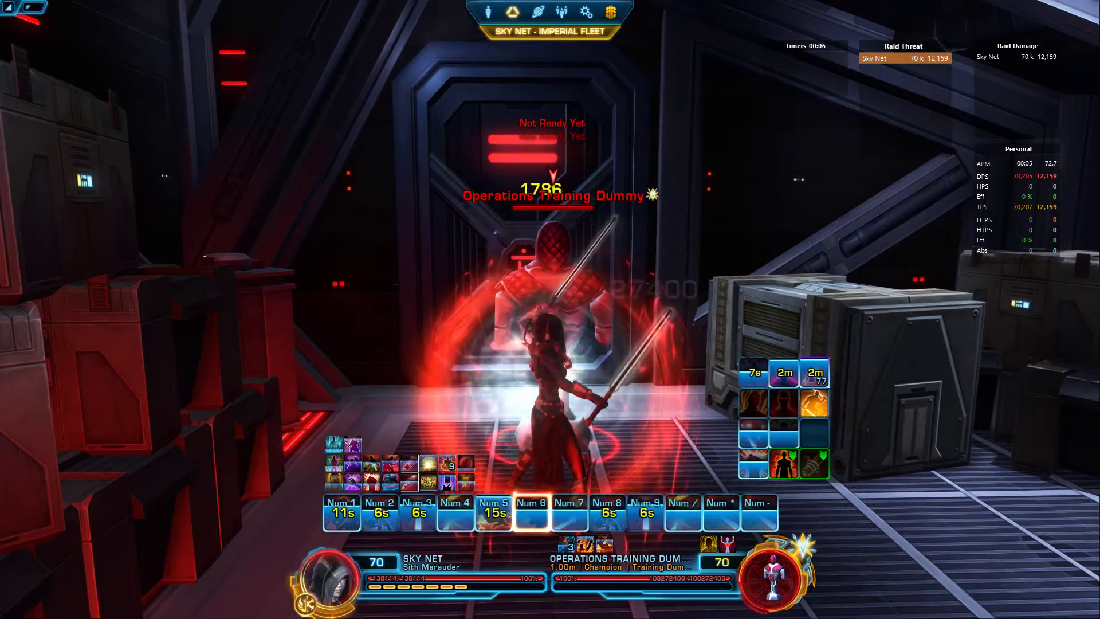
key("KP_6")
key("KP_7")
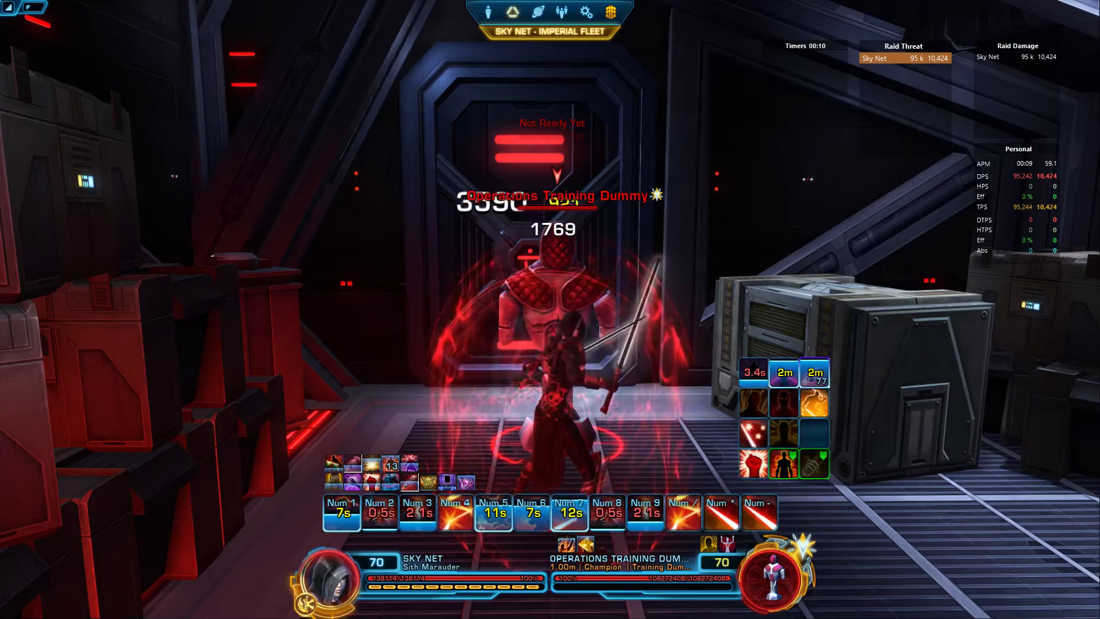
key("KP_2")
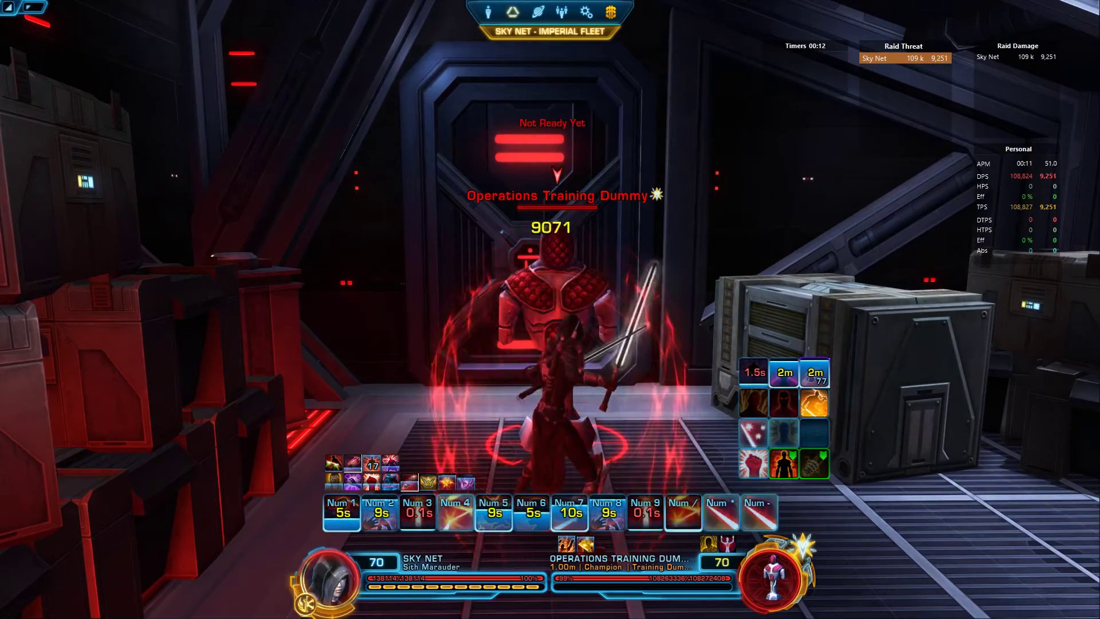
key("KP_4")
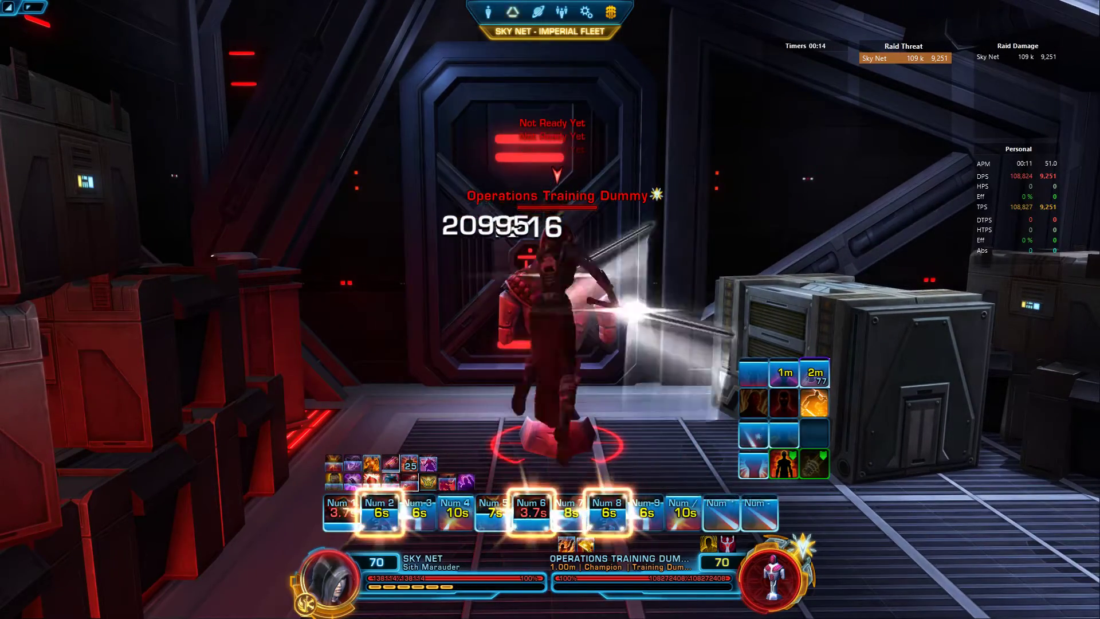
key("KP_Multiply")
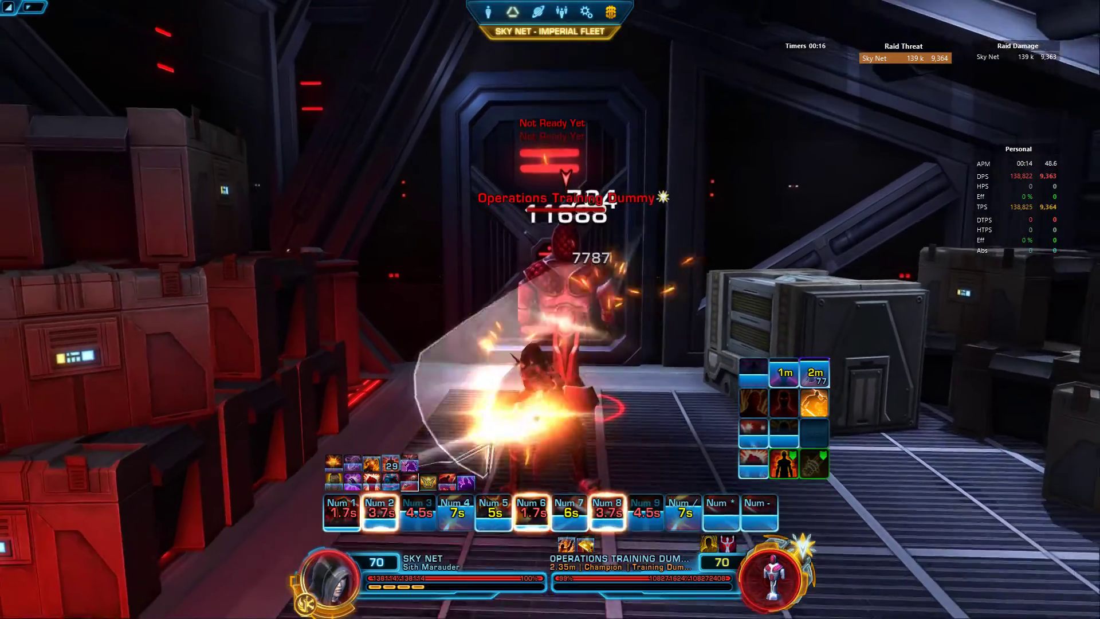
key("KP_1")
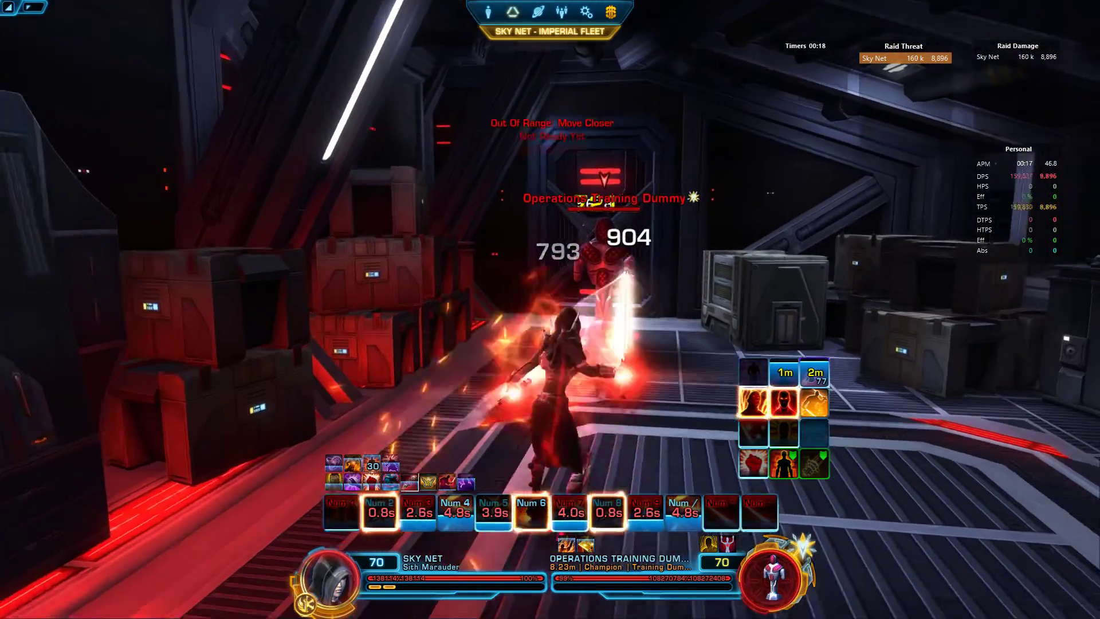
key("s")
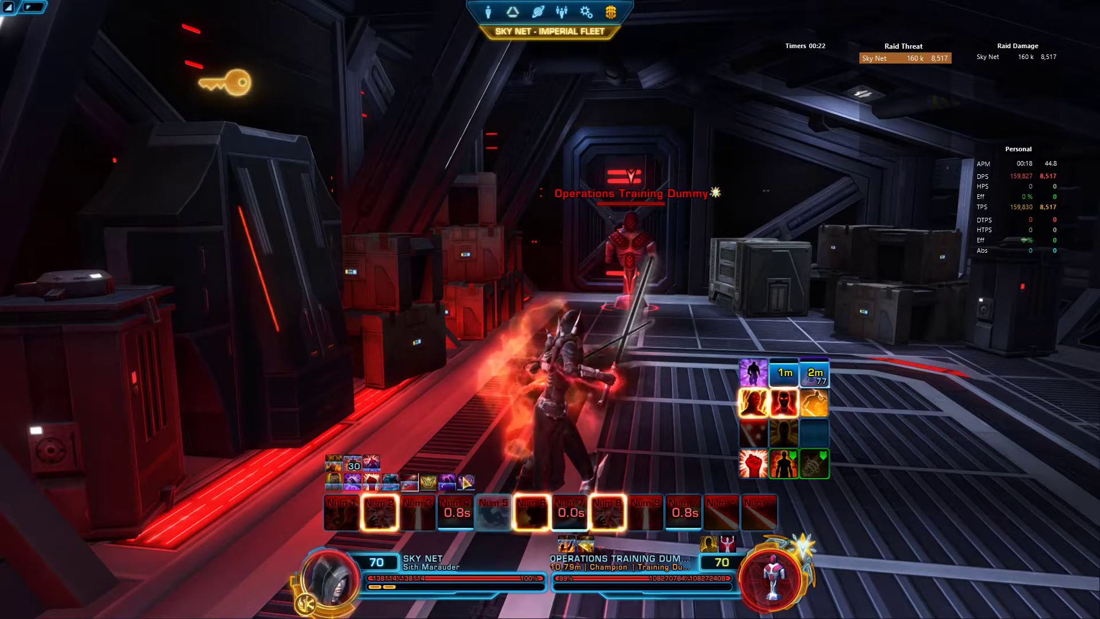
key("KP_3")
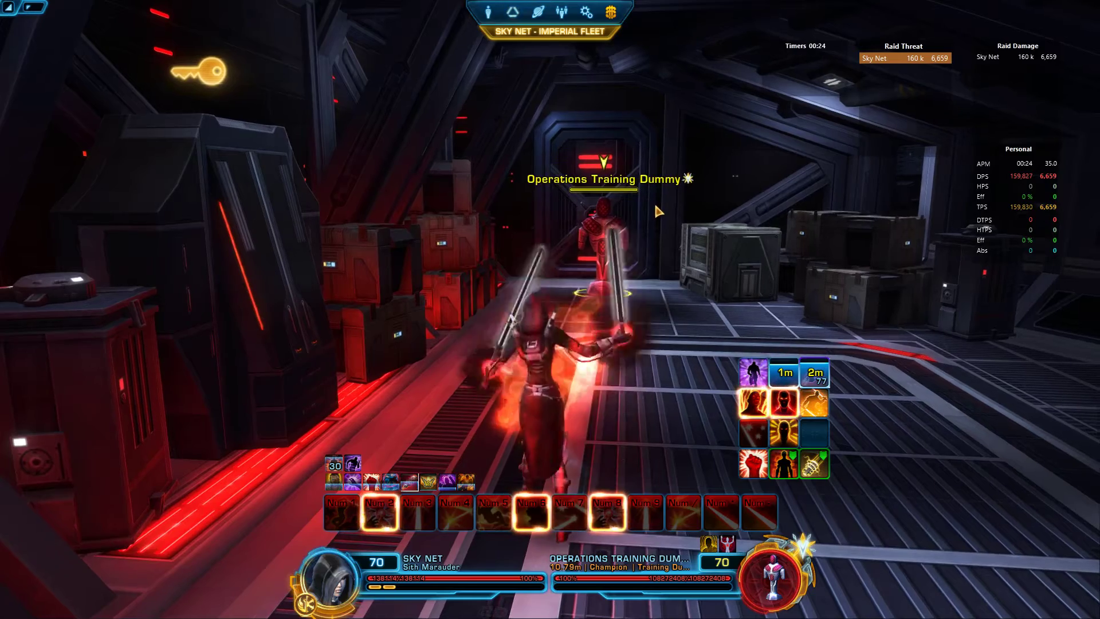
Step: Circle around the dummy and bring StarParse back over the game
left_click_drag(929, 72, 1007, 189)
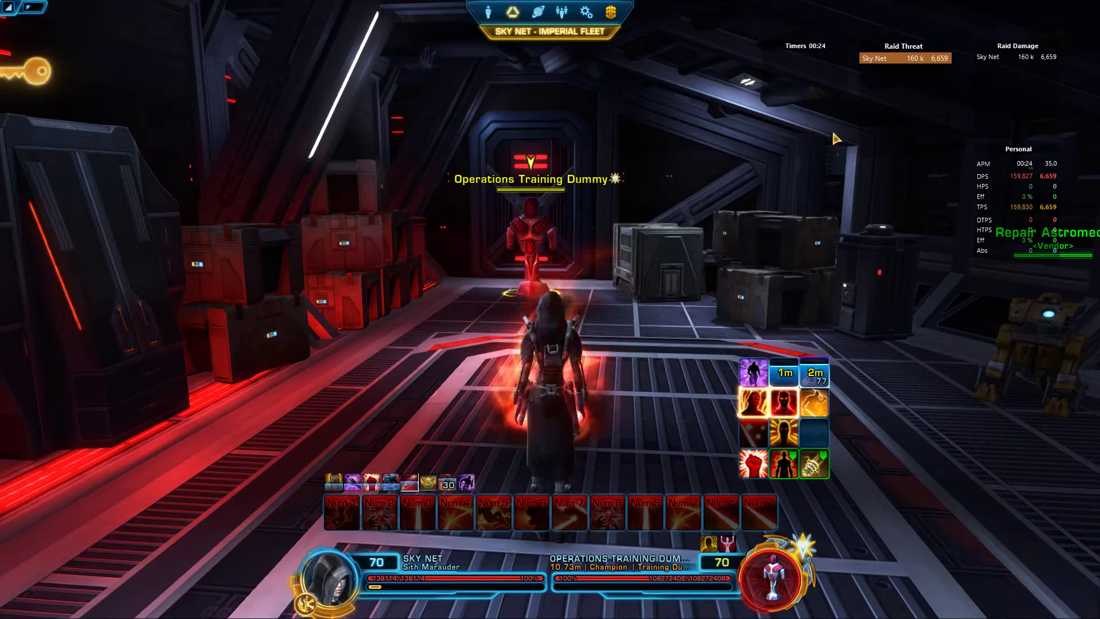
key("q")
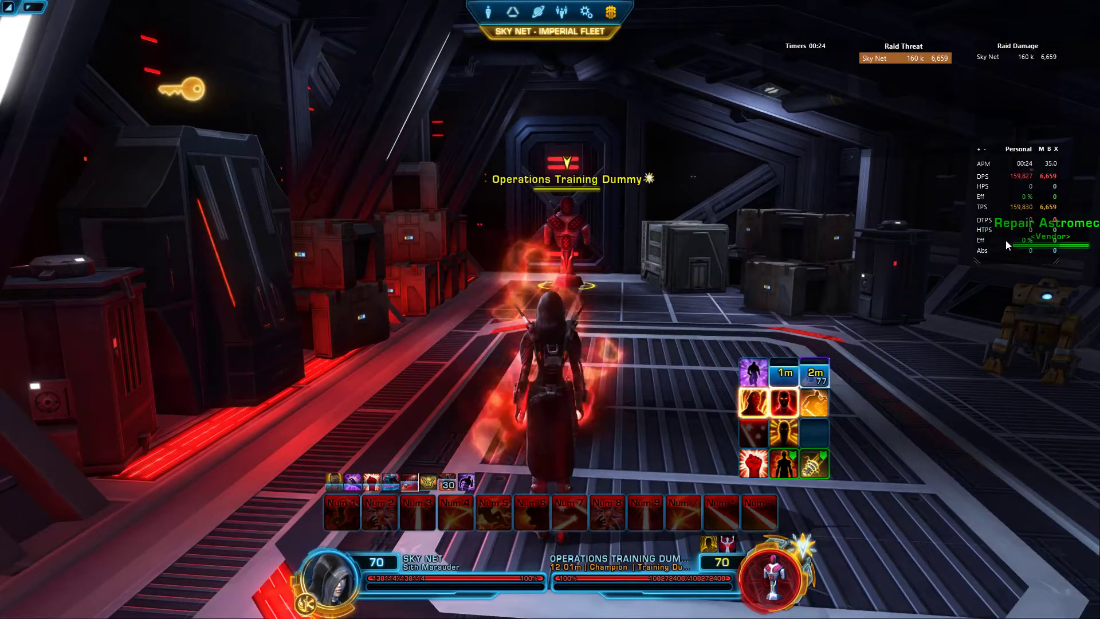
key("q")
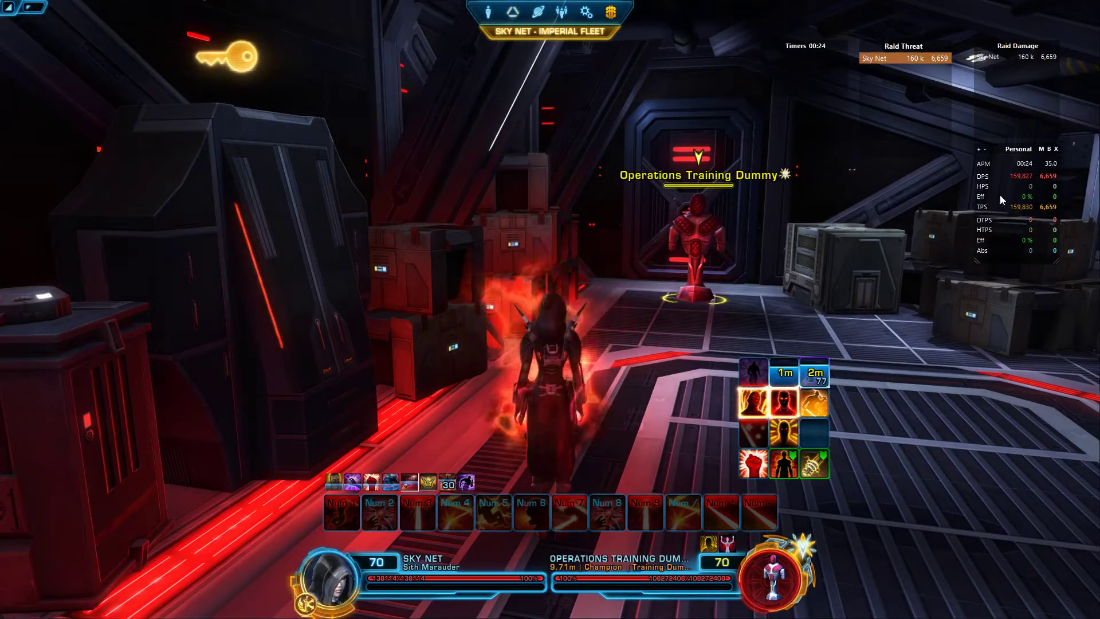
key("alt+Tab")
Step: Review the new fight's overview, damage, healing, damage-taken and combat log tabs, then the raid table
left_click_drag(366, 109, 316, 41)
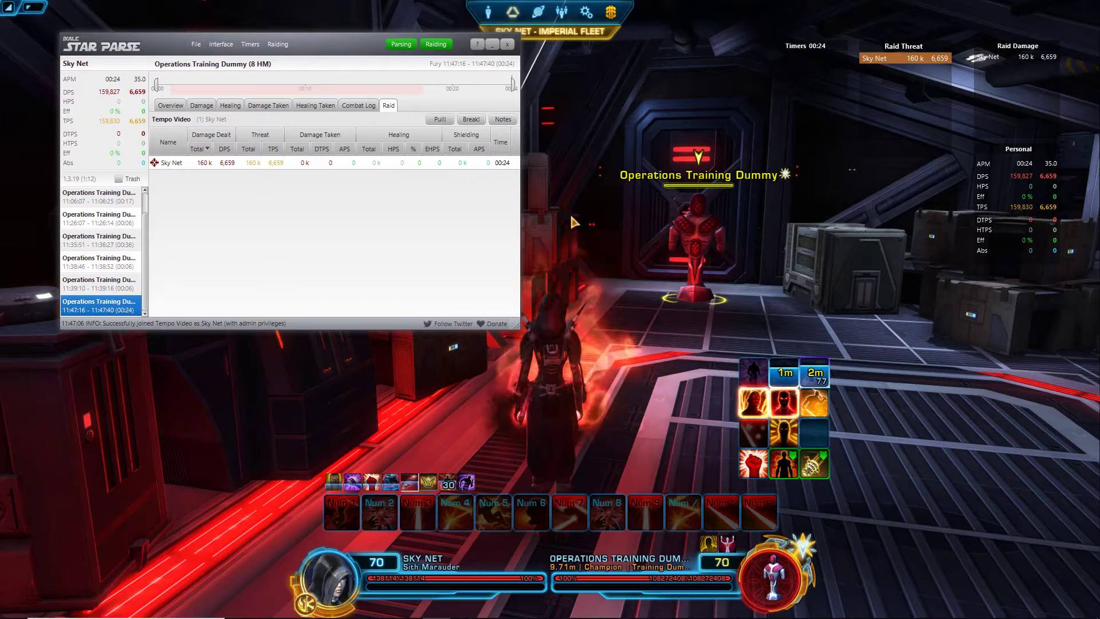
right_click(320, 165)
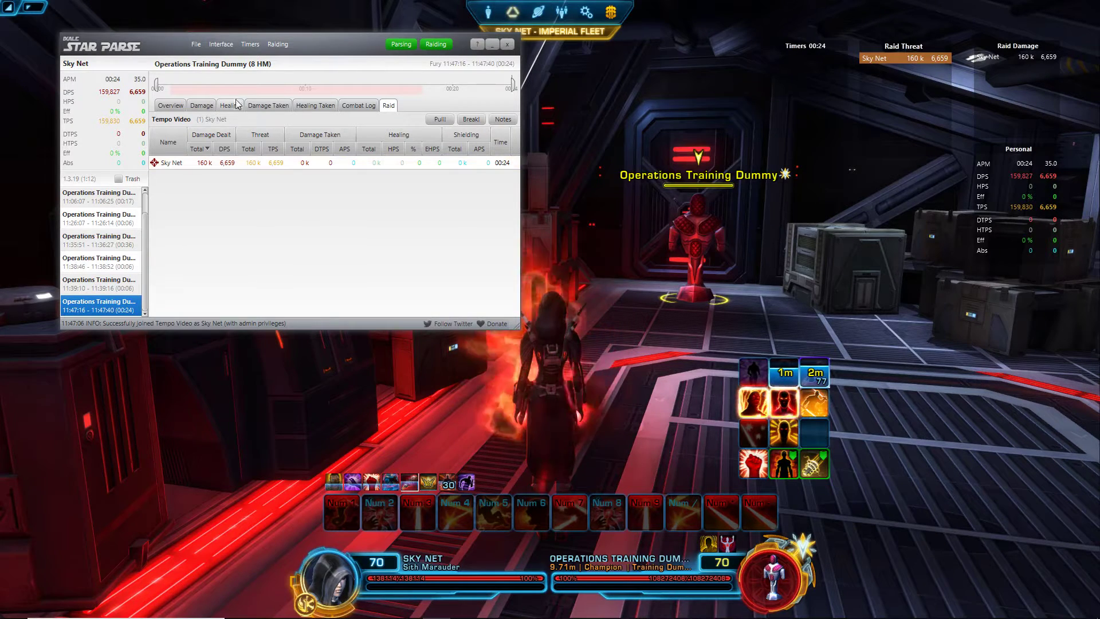
left_click(184, 106)
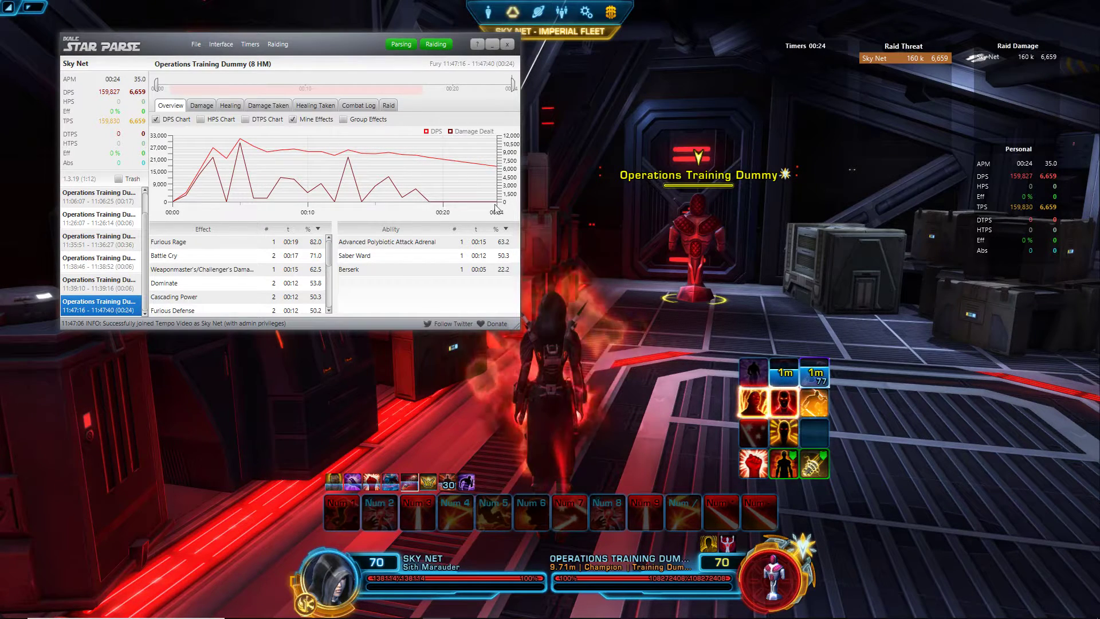
left_click(201, 105)
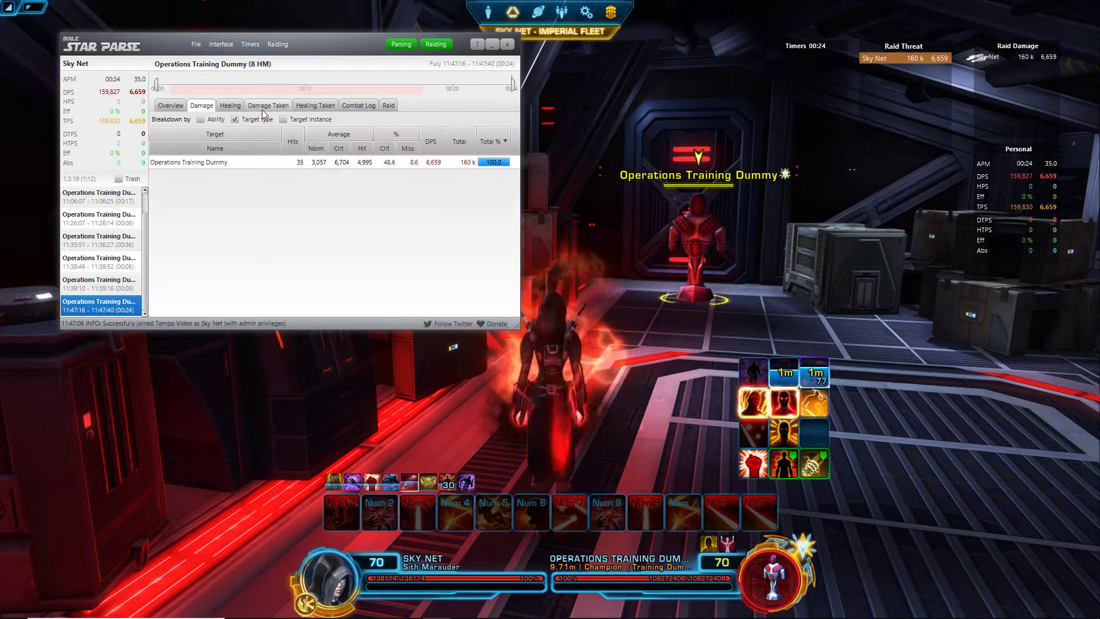
left_click(229, 106)
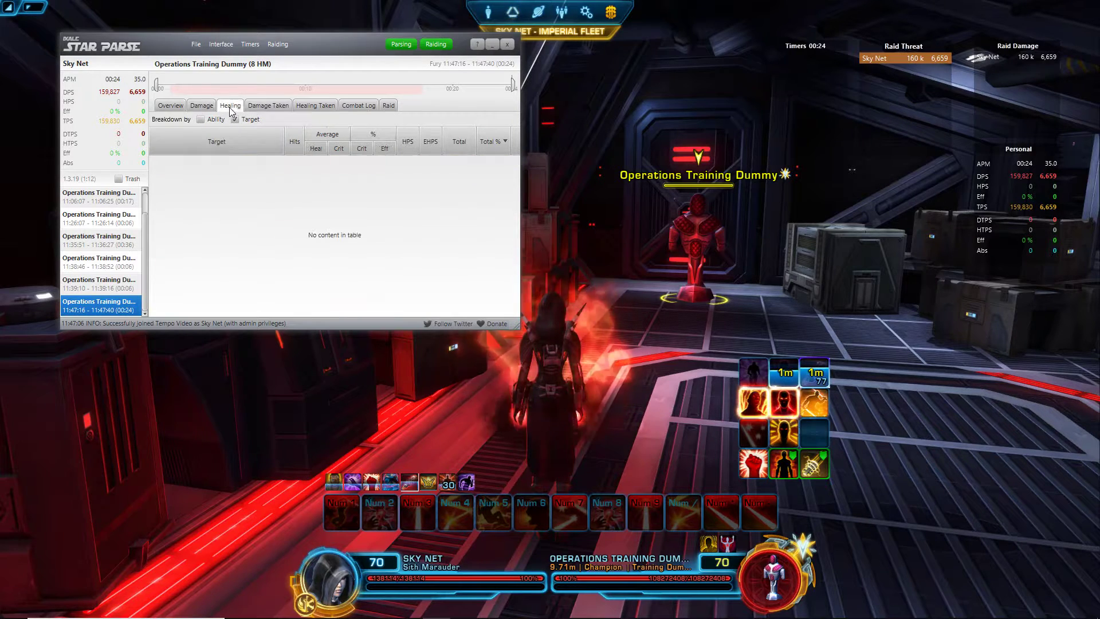
left_click(266, 108)
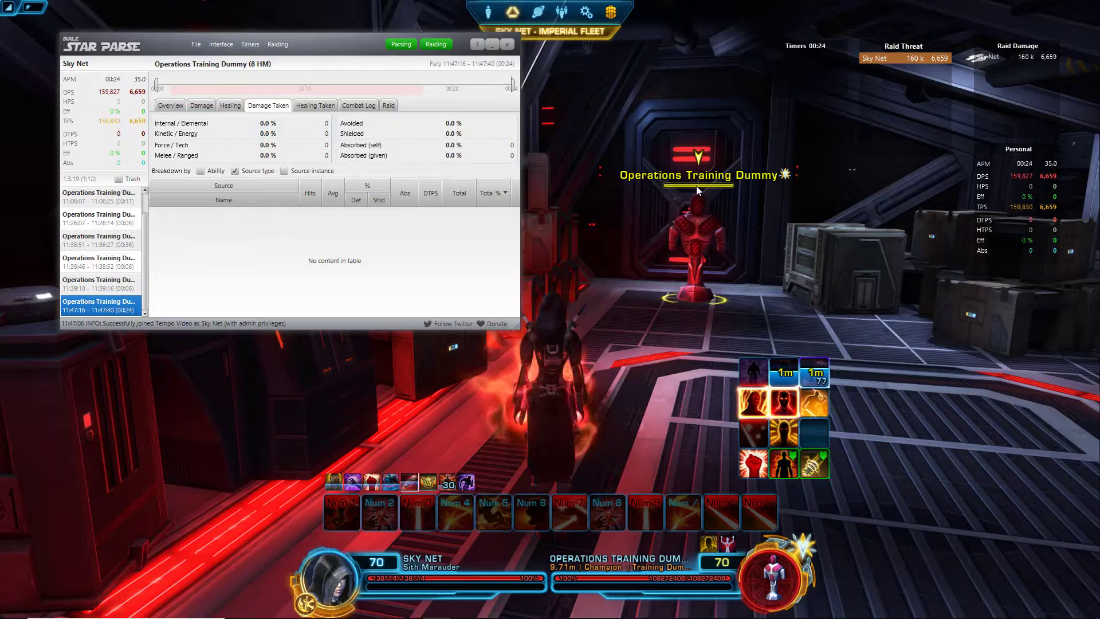
left_click(358, 108)
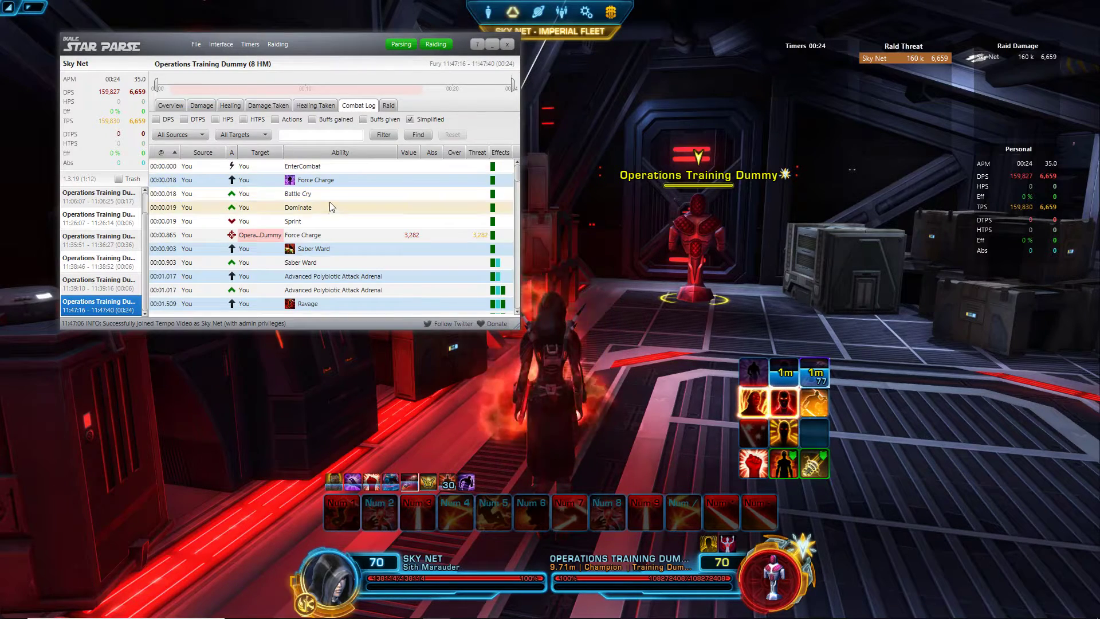
scroll(310, 252, "down", 5)
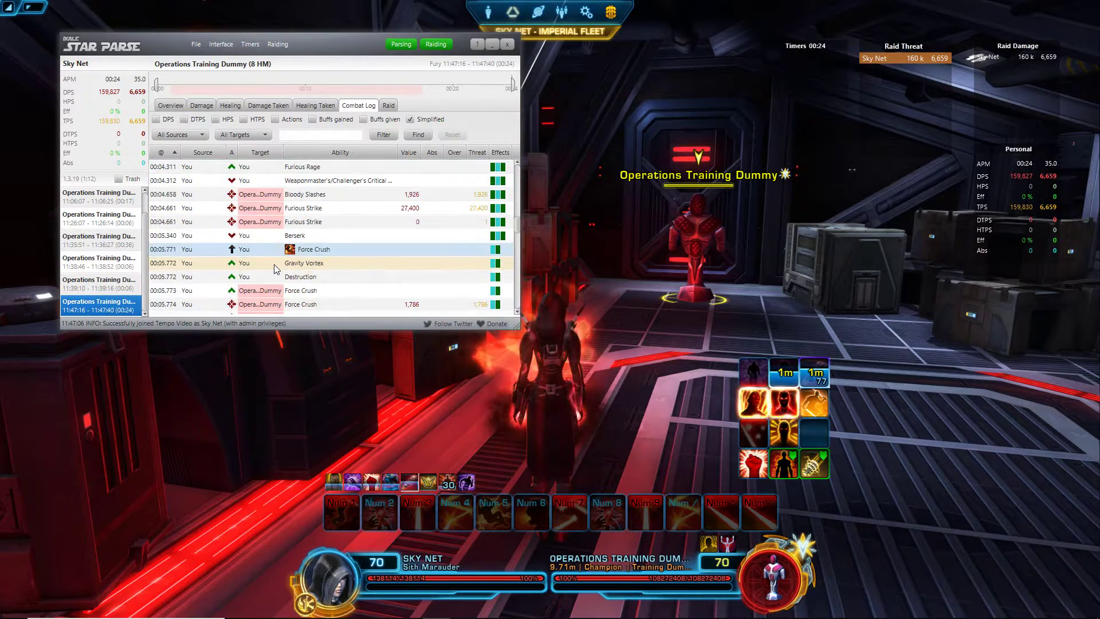
left_click(390, 105)
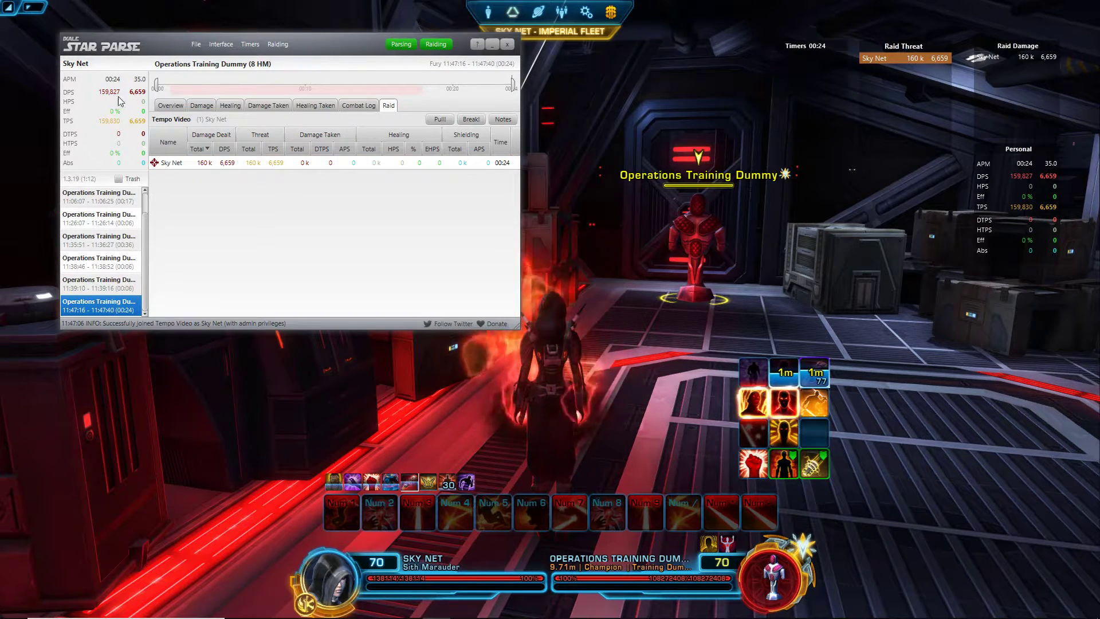
Step: Step through the fights from 11:06:07 down to the 11:47:16 fight
left_click_drag(109, 284, 114, 309)
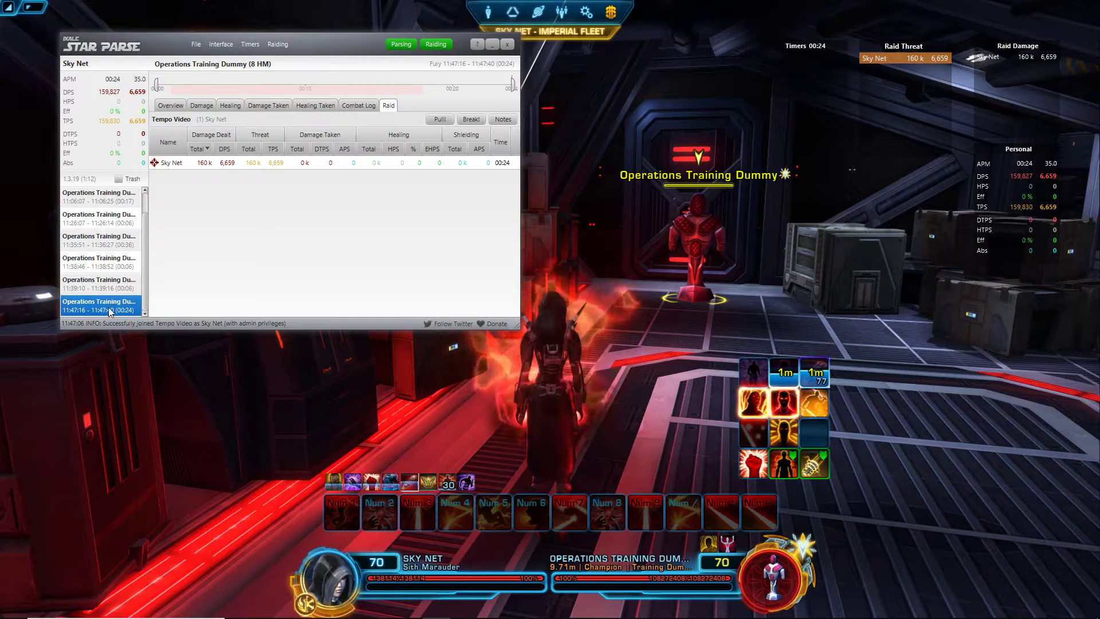
left_click(129, 206)
key("Down")
key("Down")
key("Down")
key("Down")
key("Down")
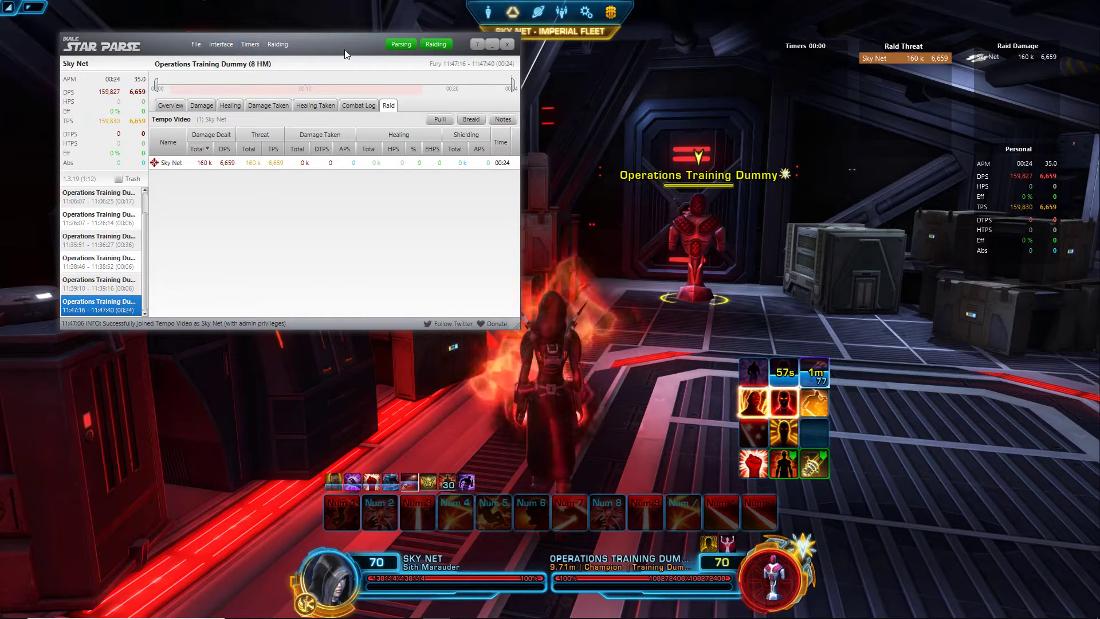
mouse_move(336, 45)
left_mouse_down()
mouse_move(506, 187)
mouse_move(509, 310)
mouse_move(386, 20)
mouse_move(336, 50)
left_mouse_up()
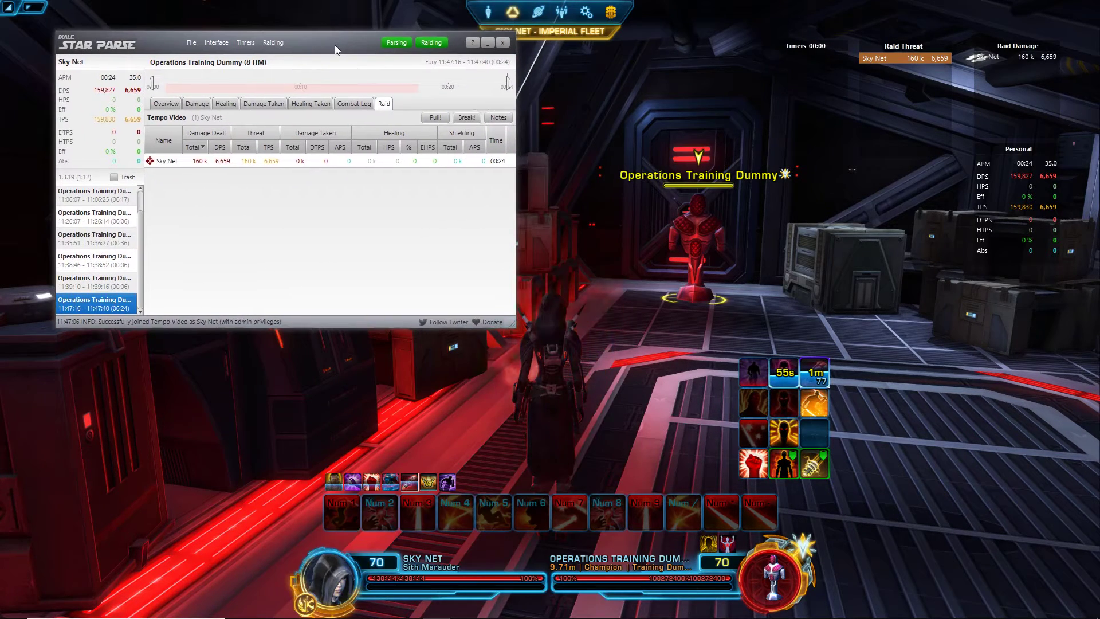
Step: Browse the Interface and File menus, then return focus to the game
left_click(222, 43)
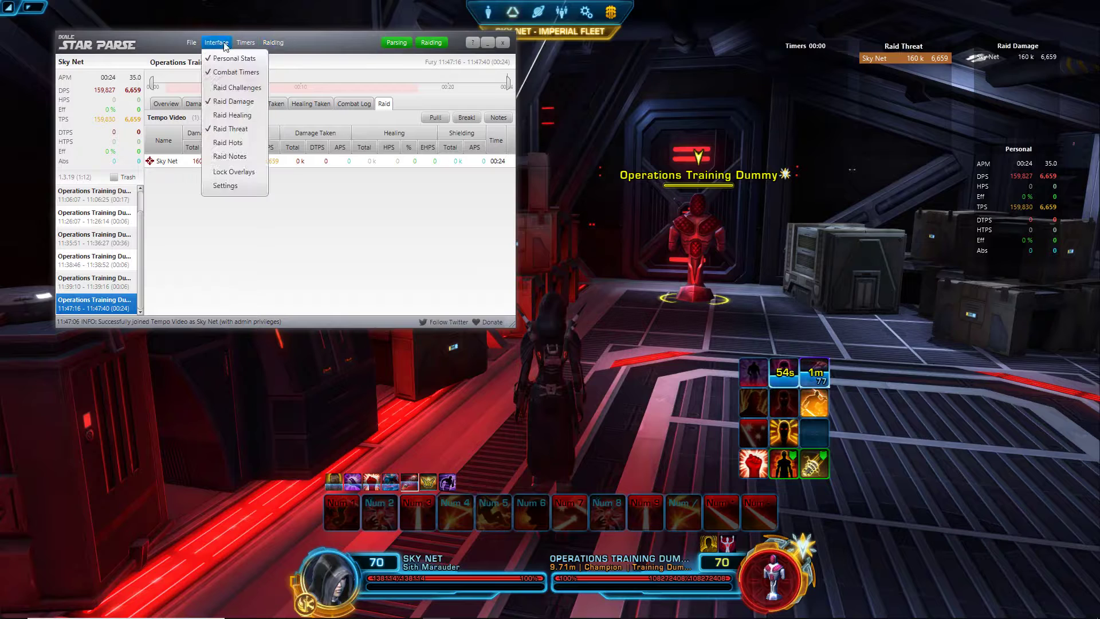
left_click(194, 43)
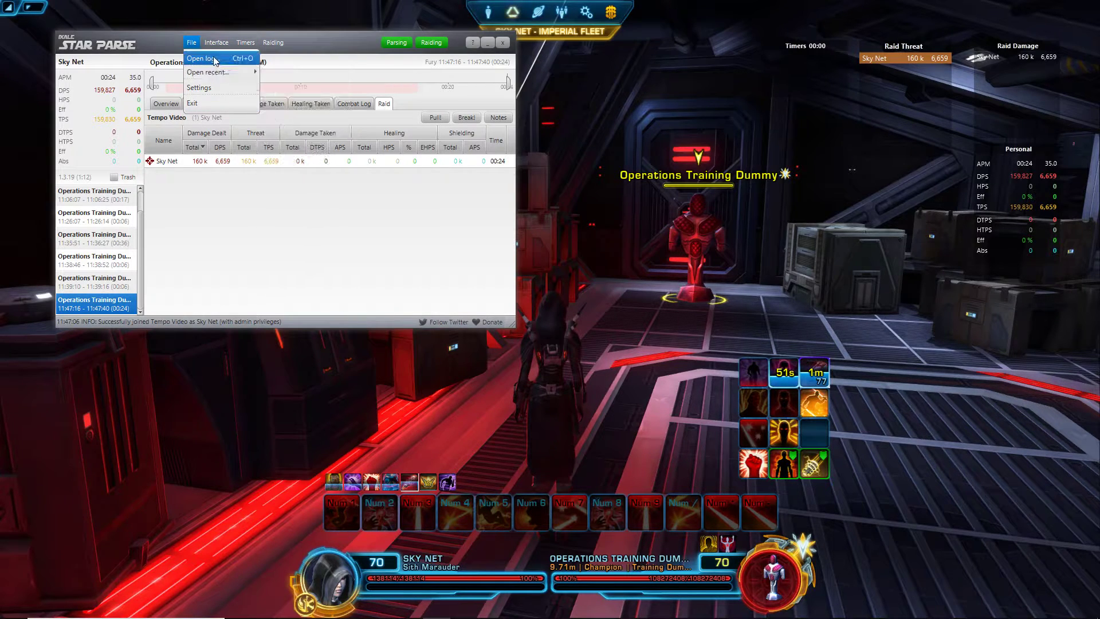
left_click(697, 240)
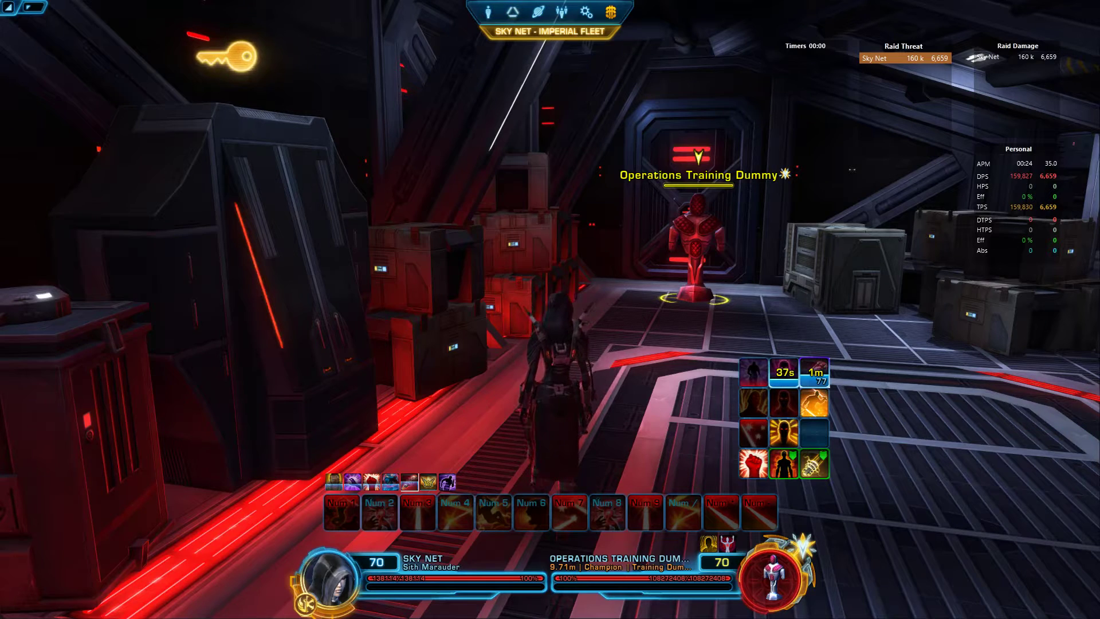
Step: Bring StarParse back in front of the game and show the Timers list
key("alt+Tab")
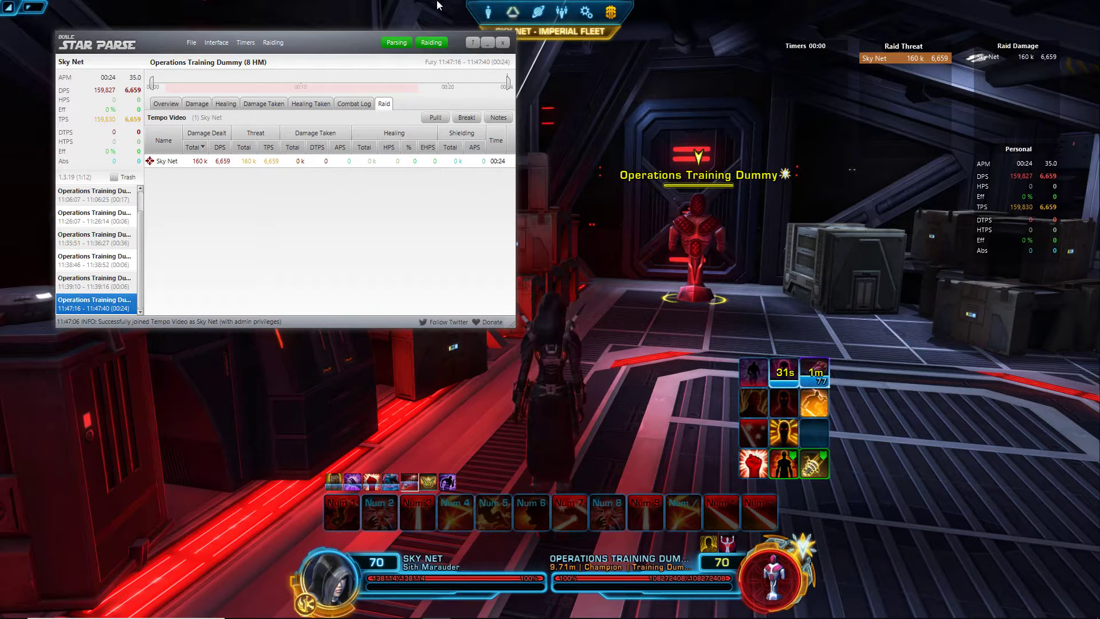
left_click(197, 47)
mouse_move(195, 74)
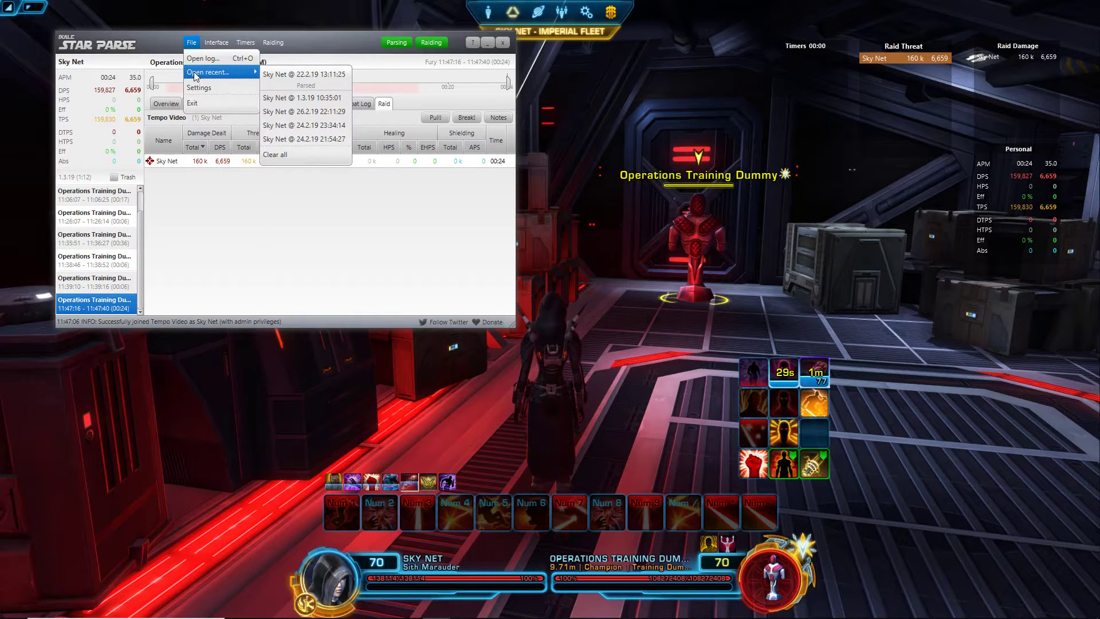
mouse_move(216, 42)
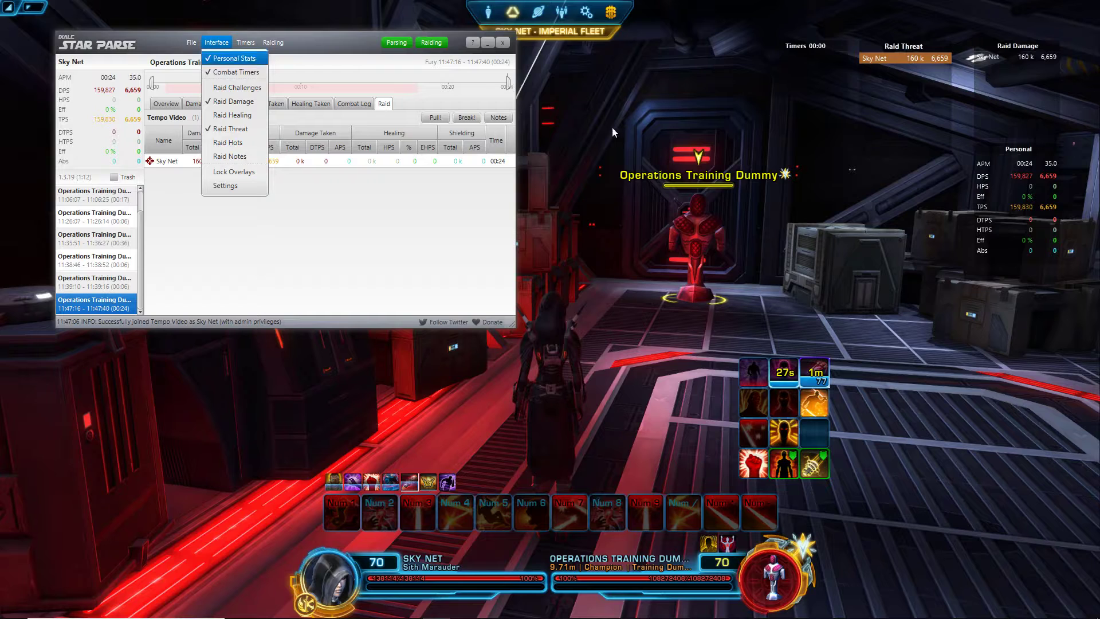
left_click(329, 165)
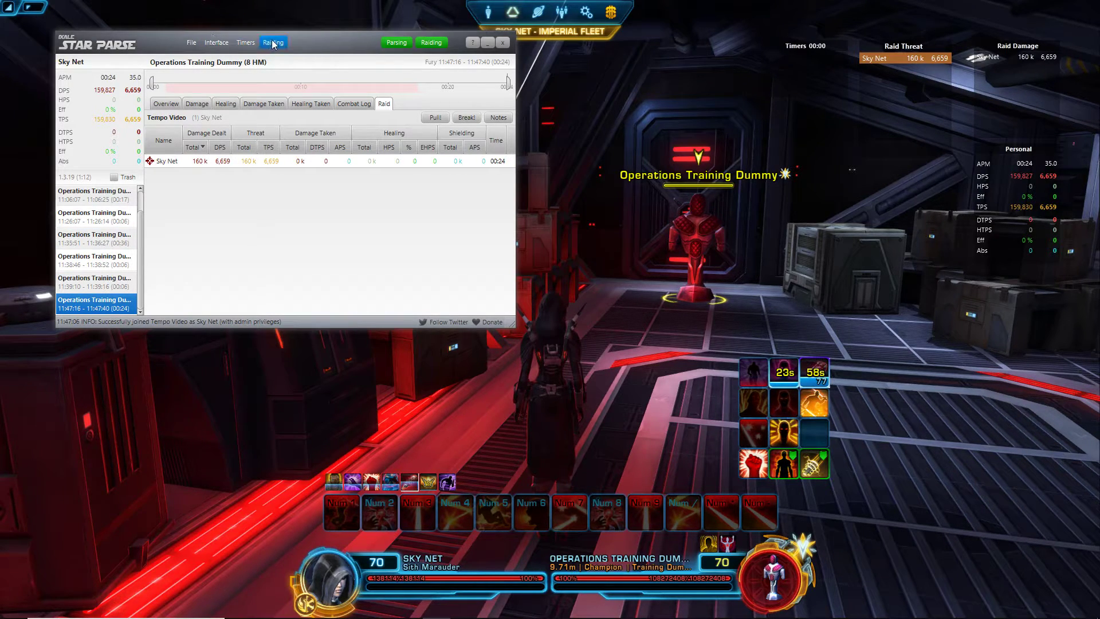
left_click(249, 46)
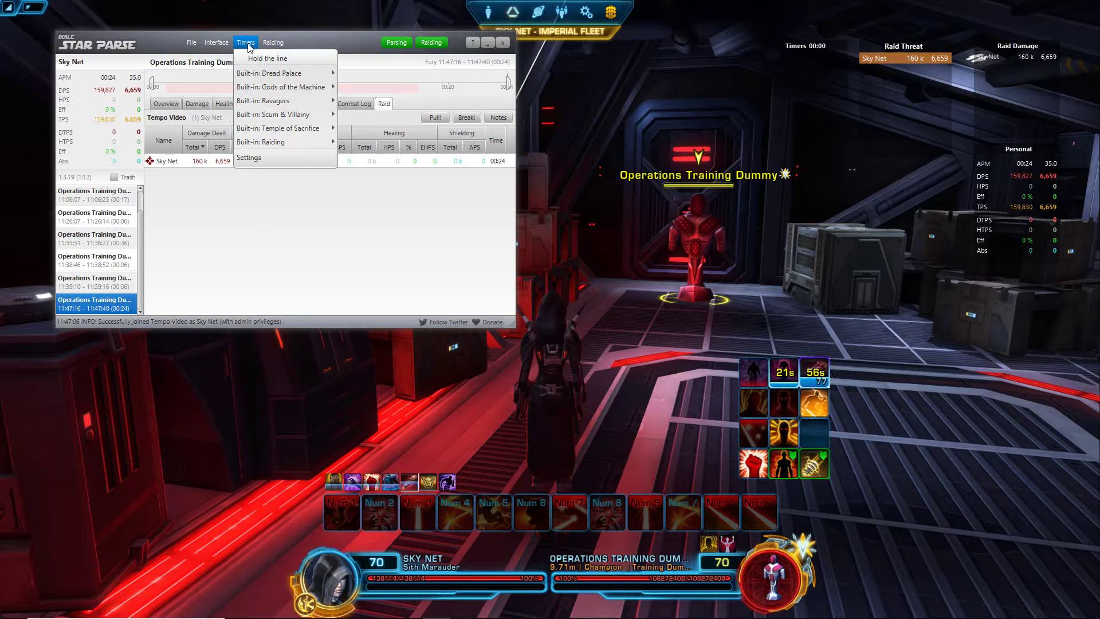
Step: In Timers settings, name a new timer Force Charge and set Trigger on to Ability activated
mouse_move(263, 77)
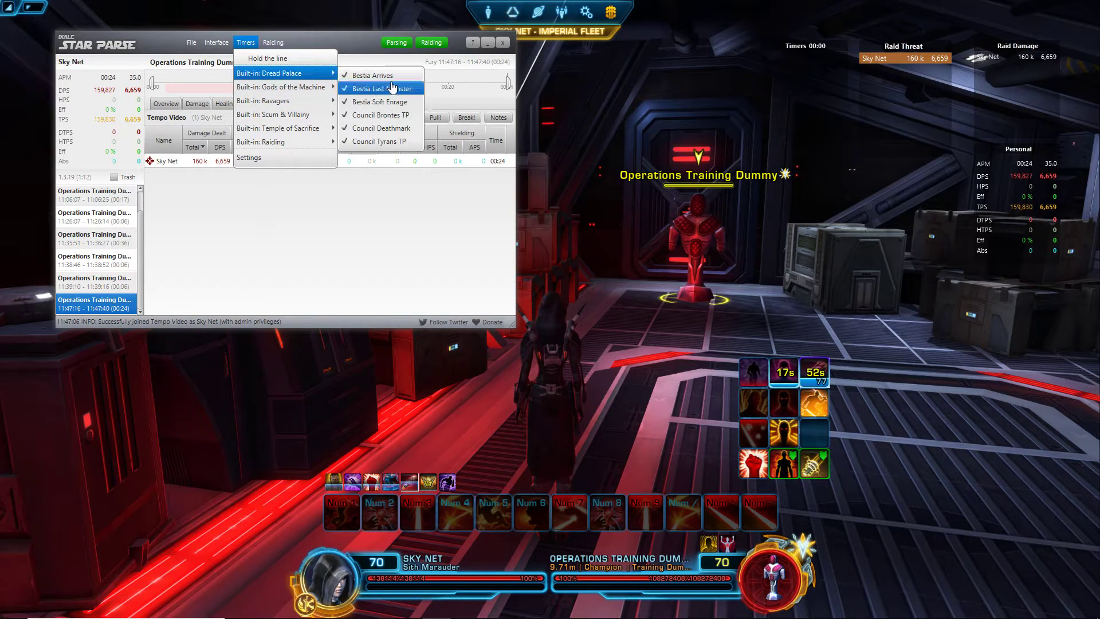
mouse_move(311, 106)
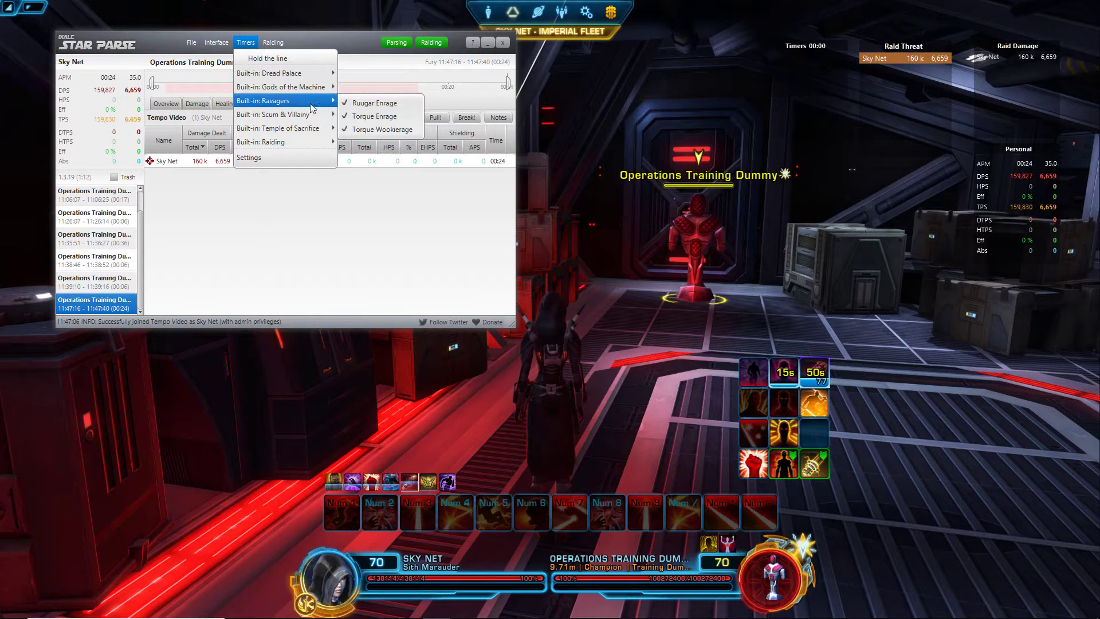
left_click(269, 161)
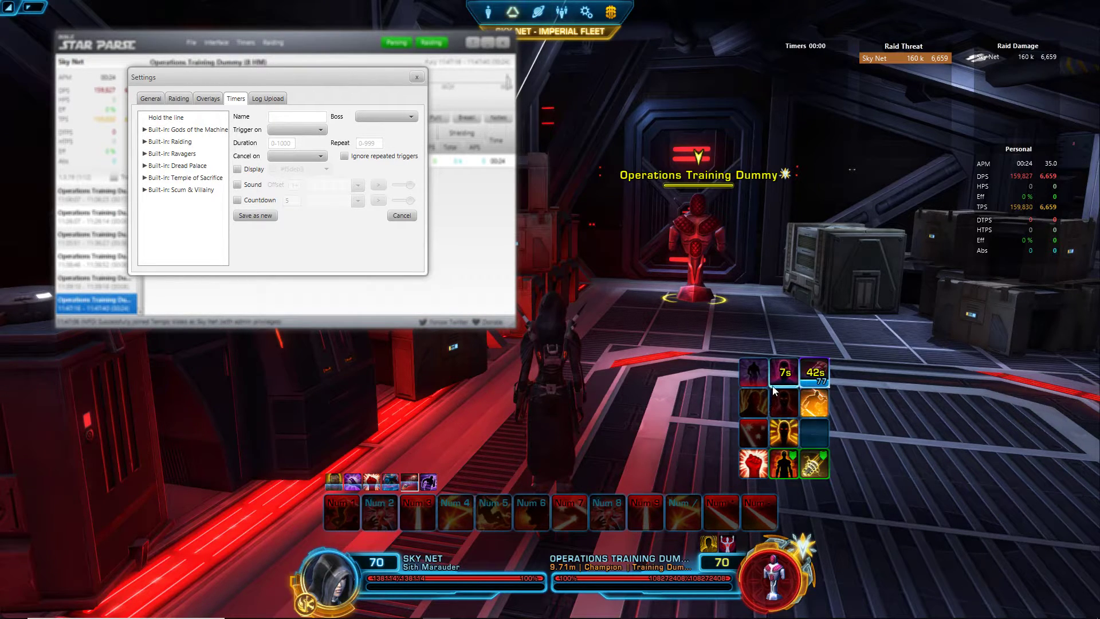
left_click(306, 118)
left_click(297, 130)
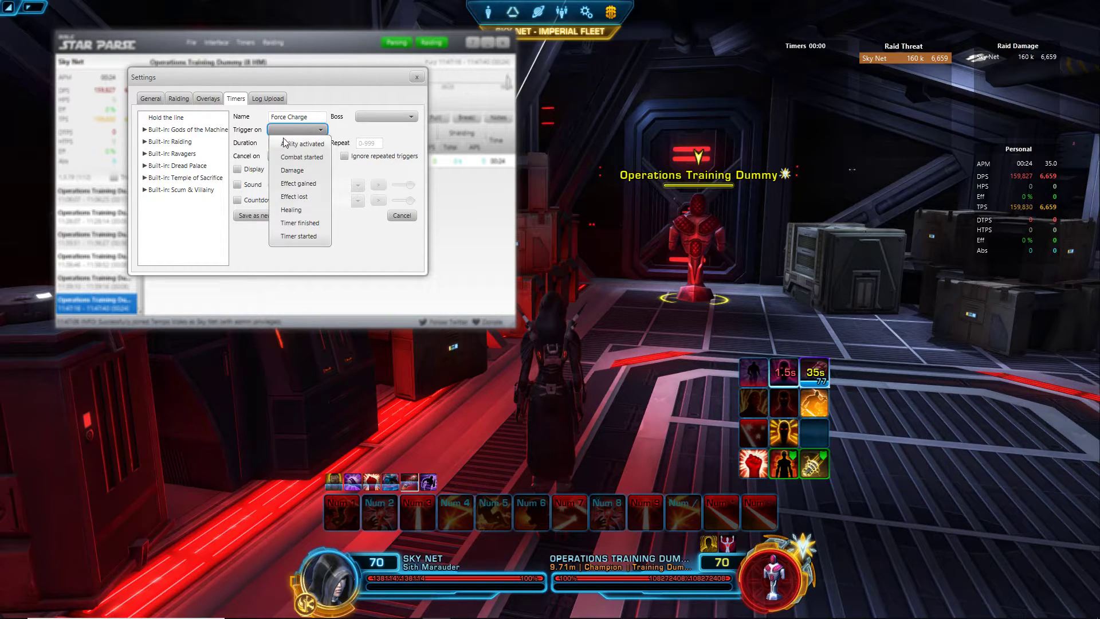
left_click(291, 142)
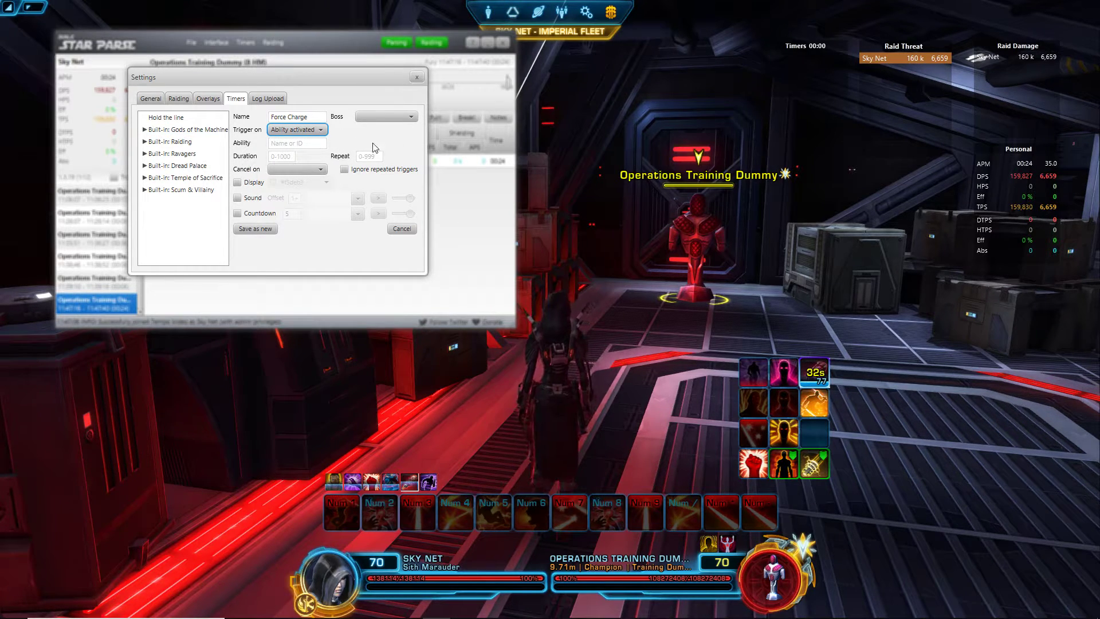
left_click(297, 143)
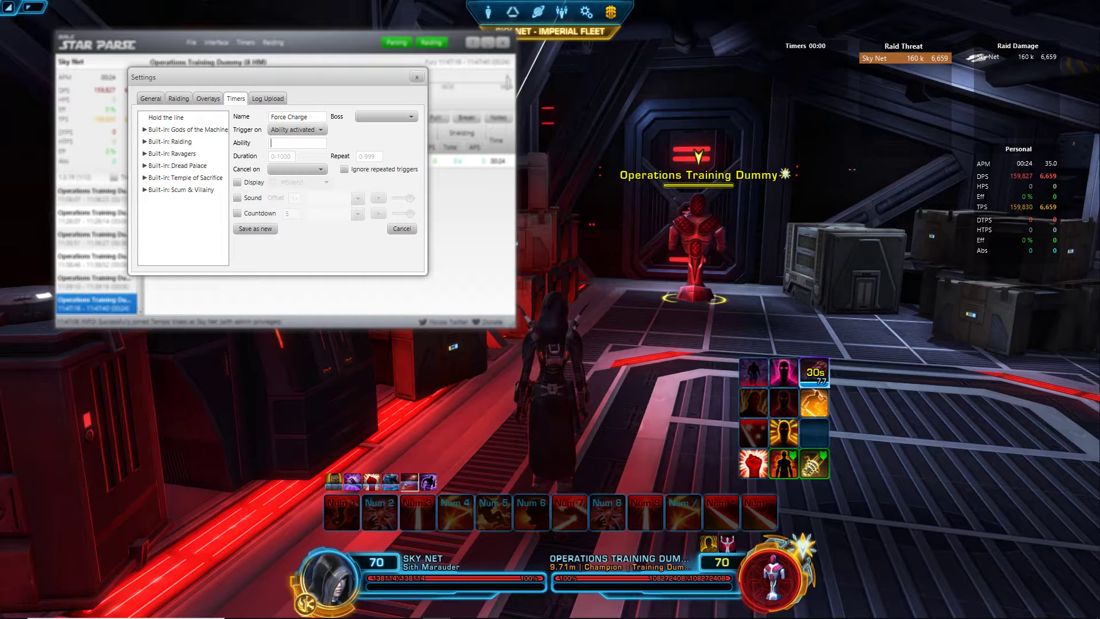
key("alt+Tab")
Step: Open the combat log in Notepad and scroll to the Force Charge entry
left_click_drag(658, 140, 309, 162)
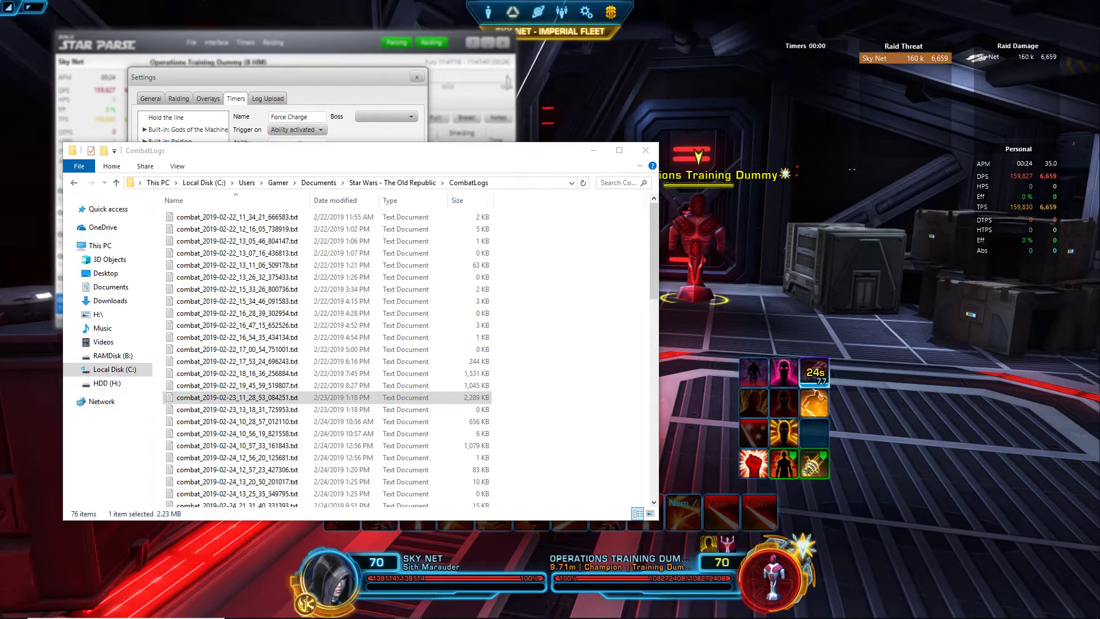
left_click_drag(616, 229, 543, 152)
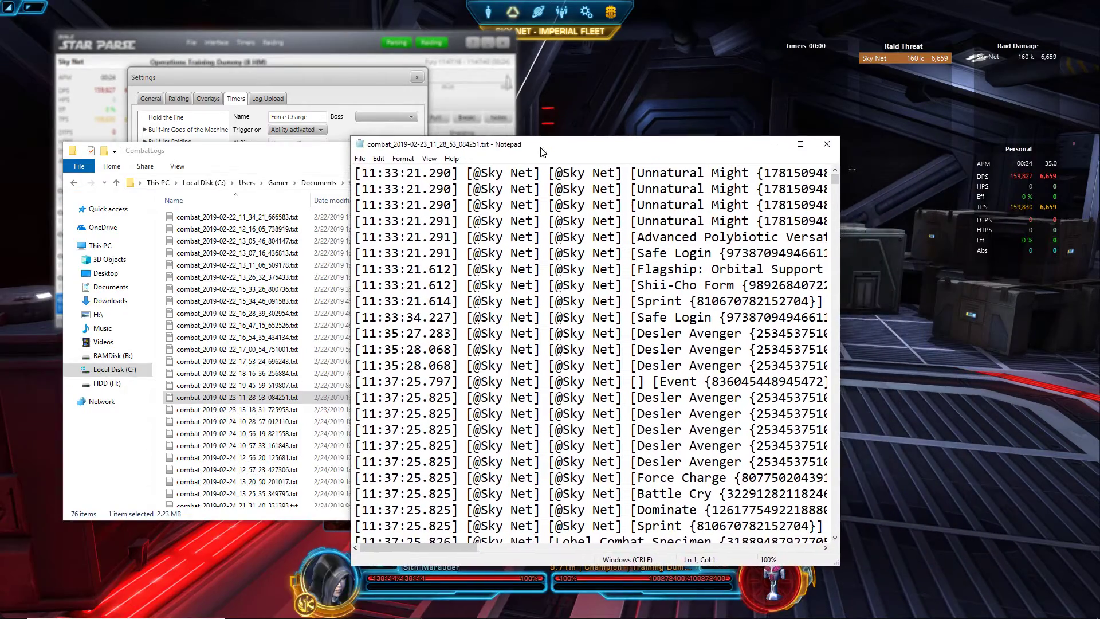
scroll(568, 484, "down", 8)
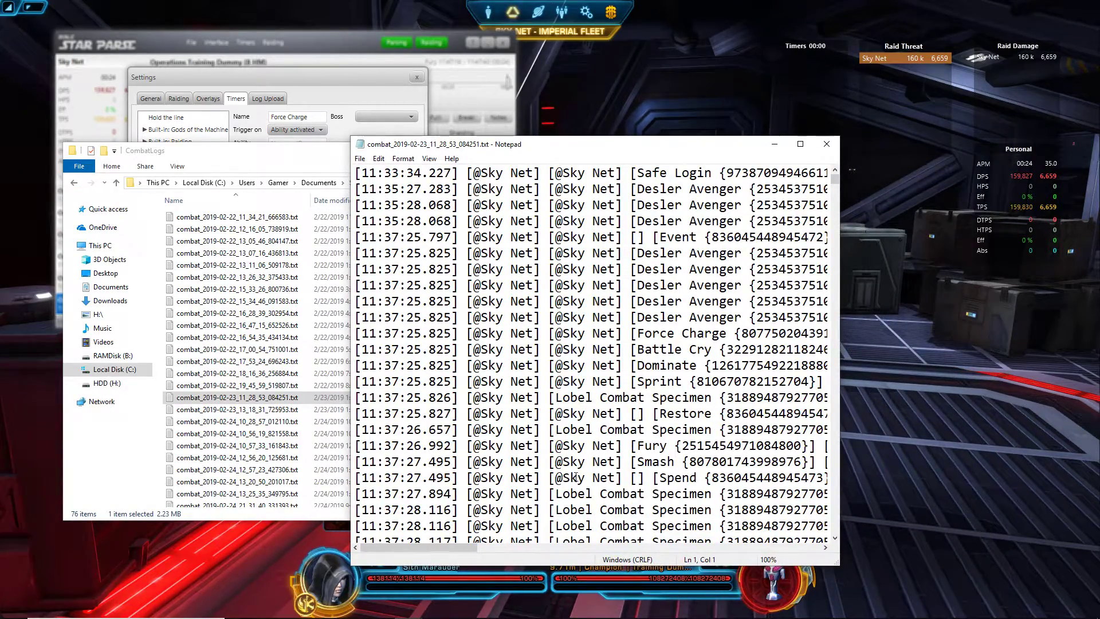
scroll(576, 476, "down", 9)
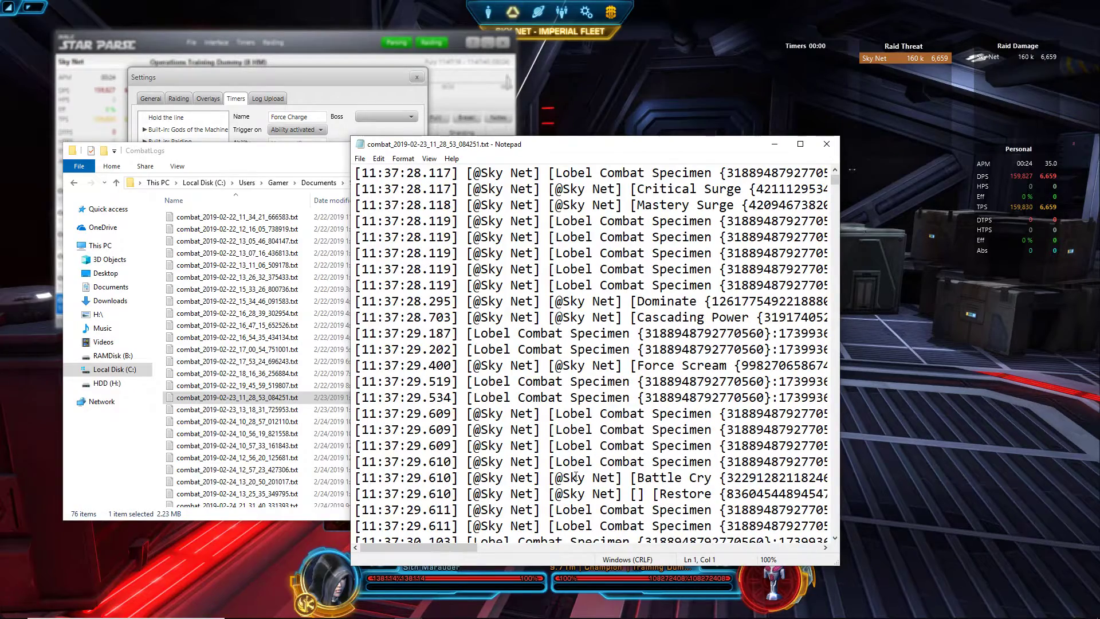
scroll(575, 476, "down", 9)
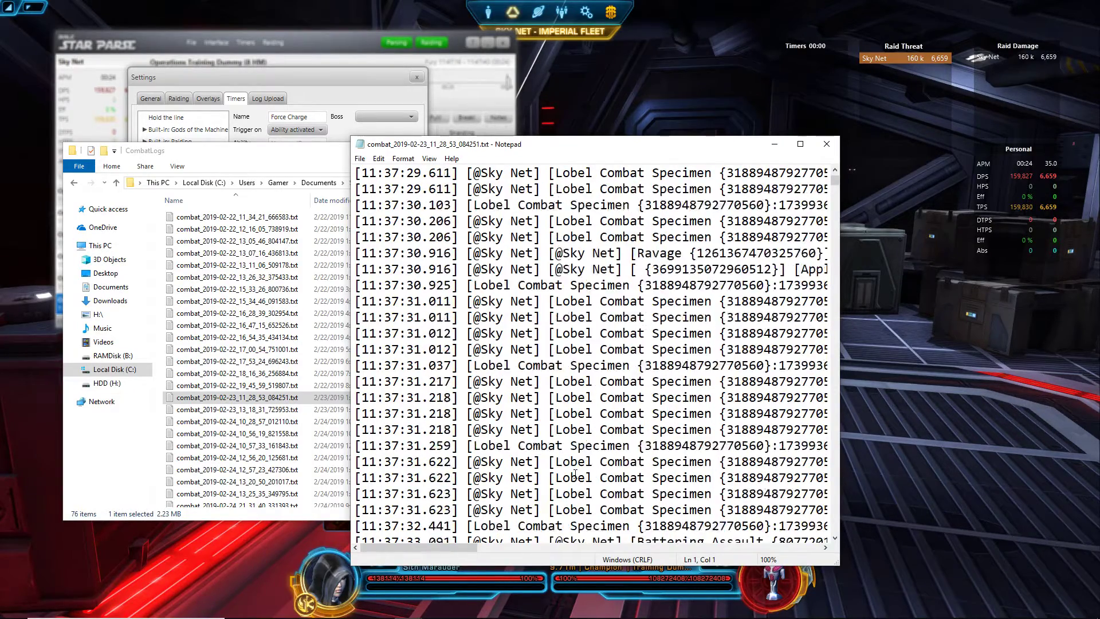
left_click(822, 148)
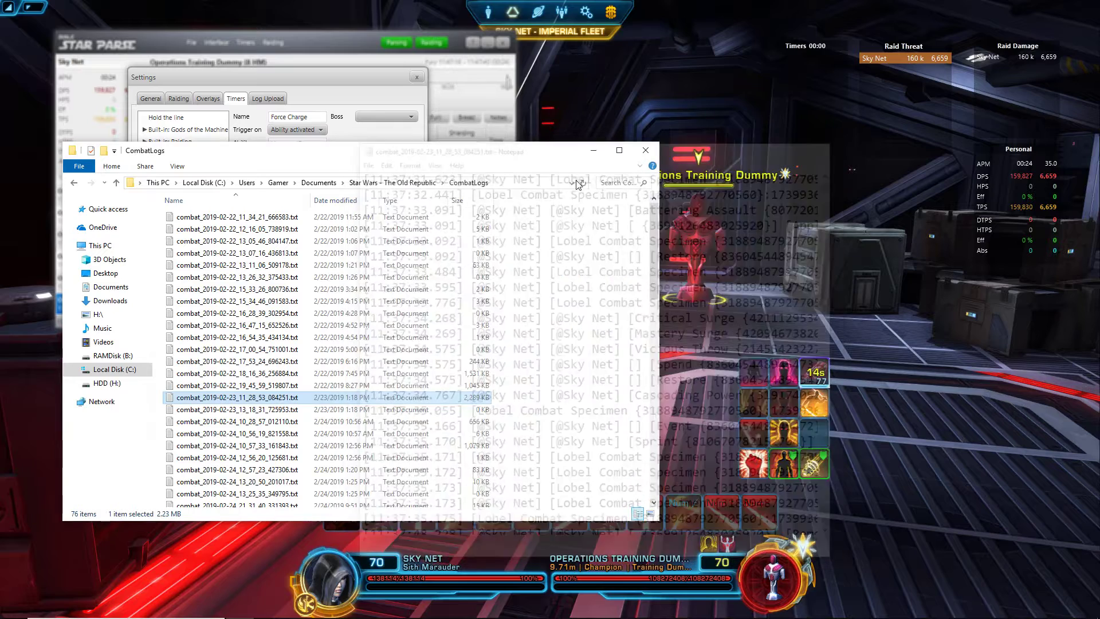
left_click_drag(375, 159, 115, 172)
key("alt+F4")
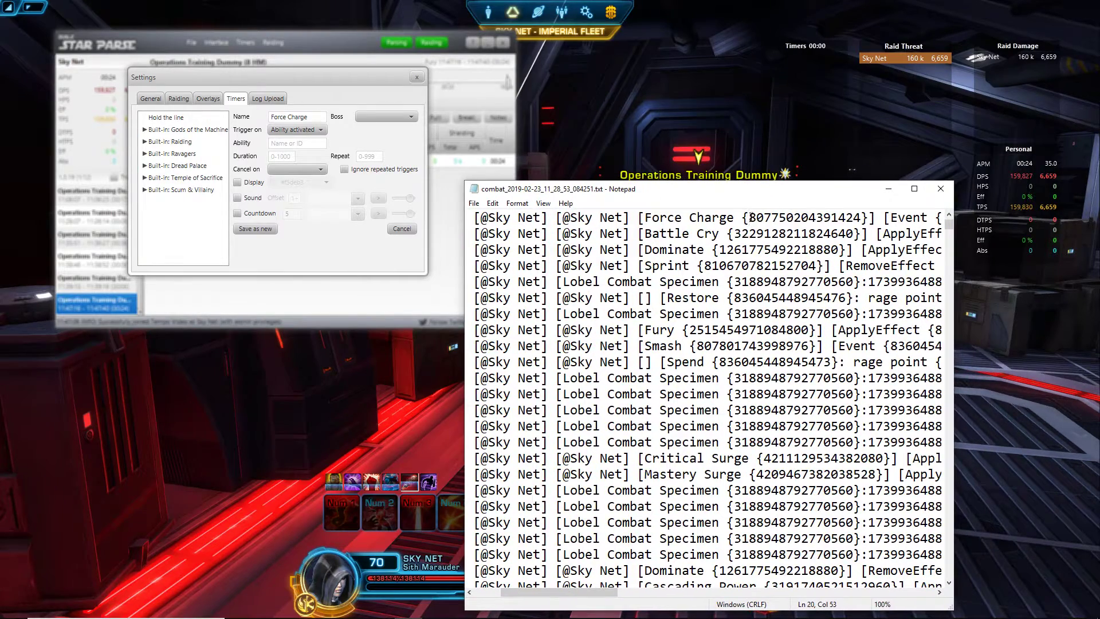
left_click_drag(750, 217, 846, 217)
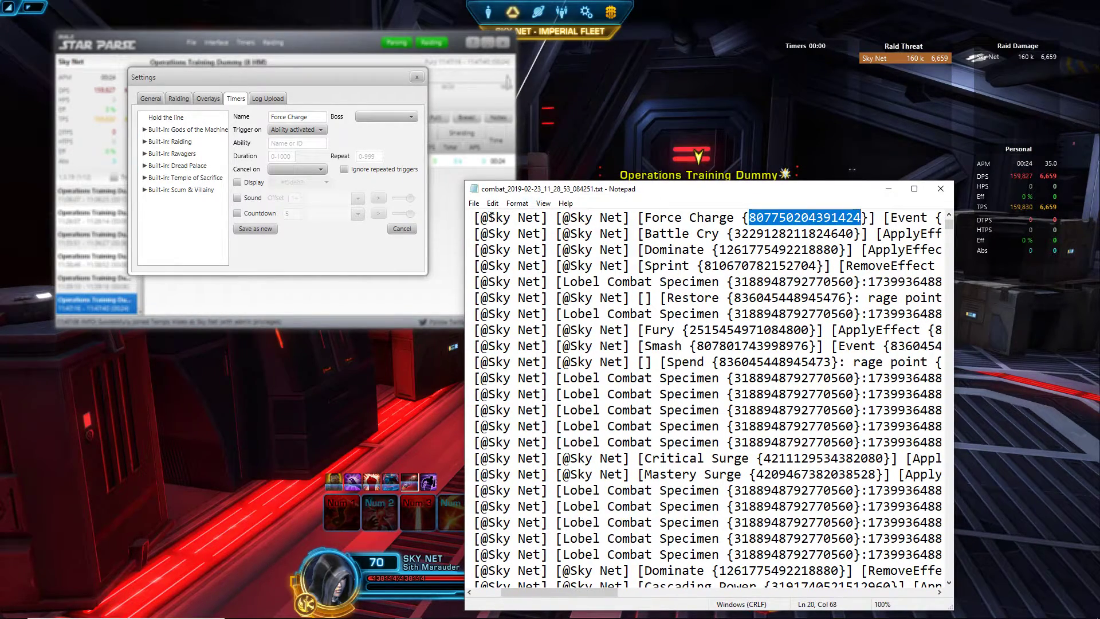
right_click(832, 217)
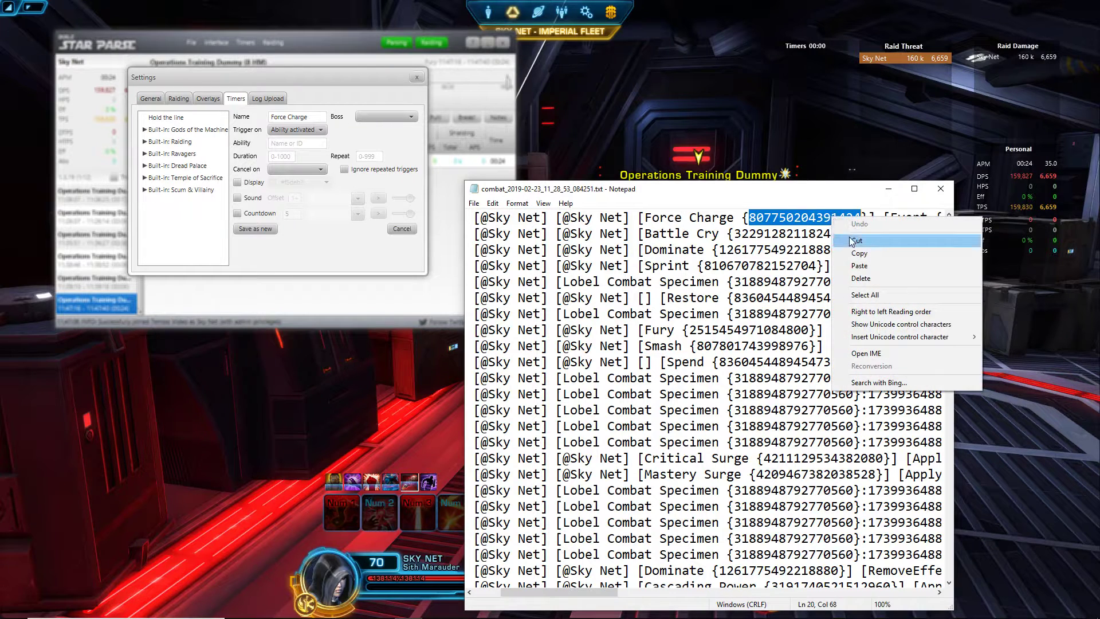
left_click(877, 252)
left_click(323, 145)
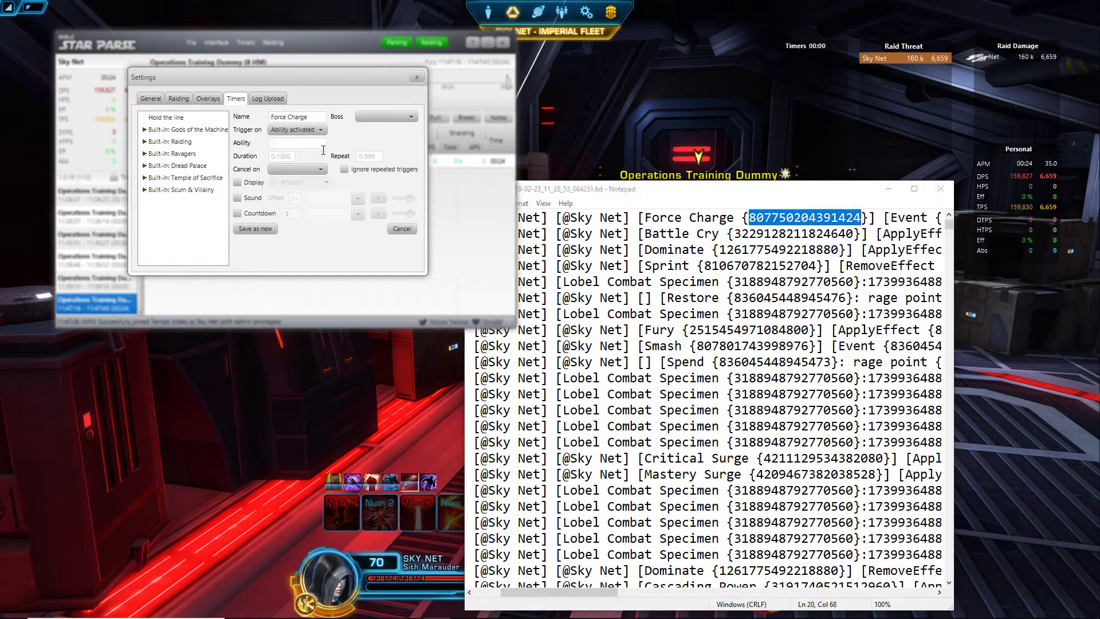
key("ctrl+v")
key("Tab")
left_click_drag(733, 191, 218, 157)
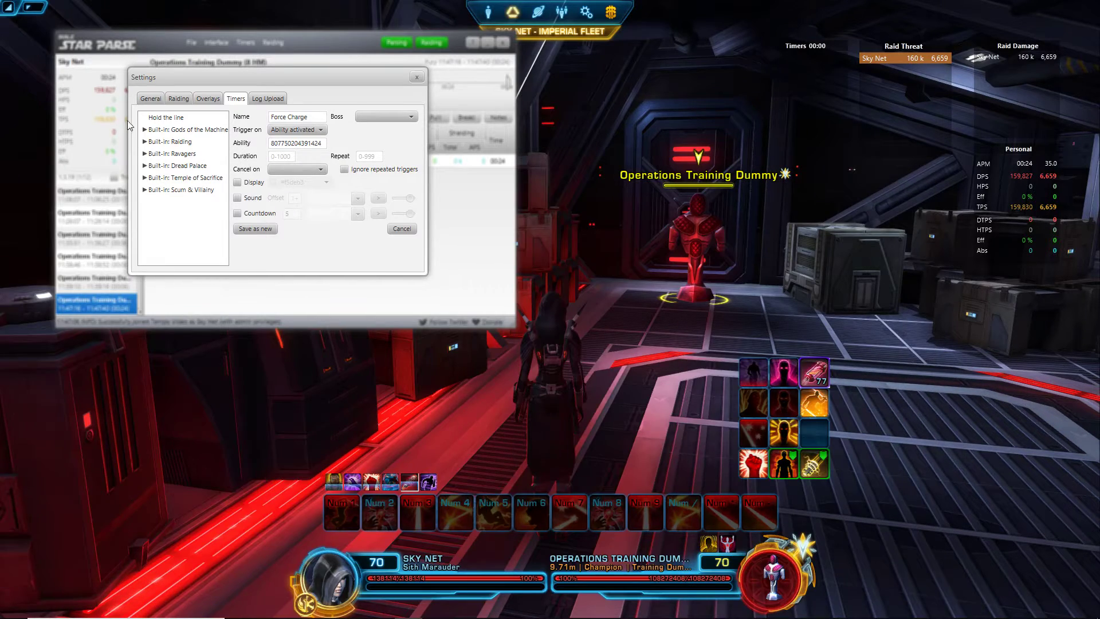
Step: Set the Force Charge timer's duration to 14 seconds
left_click(281, 156)
type("14")
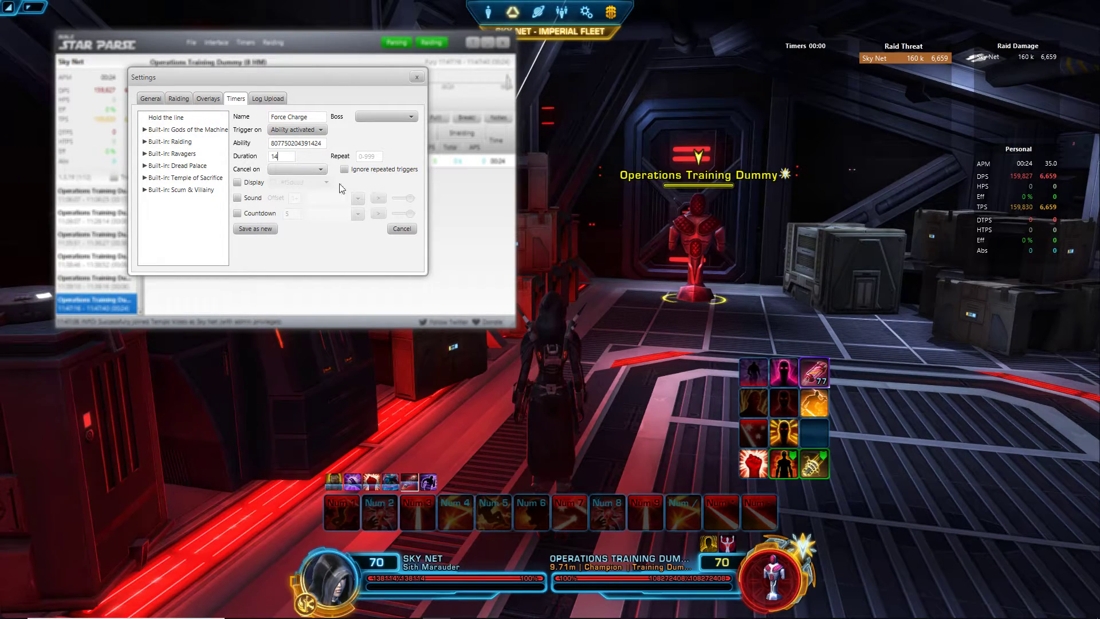
left_click(281, 170)
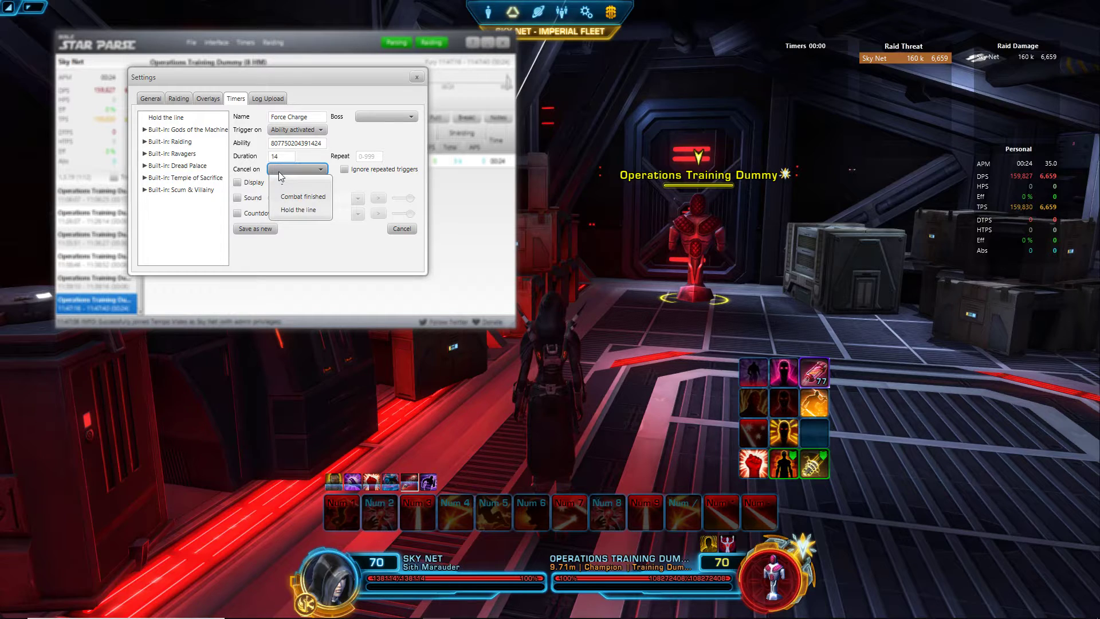
left_click(280, 182)
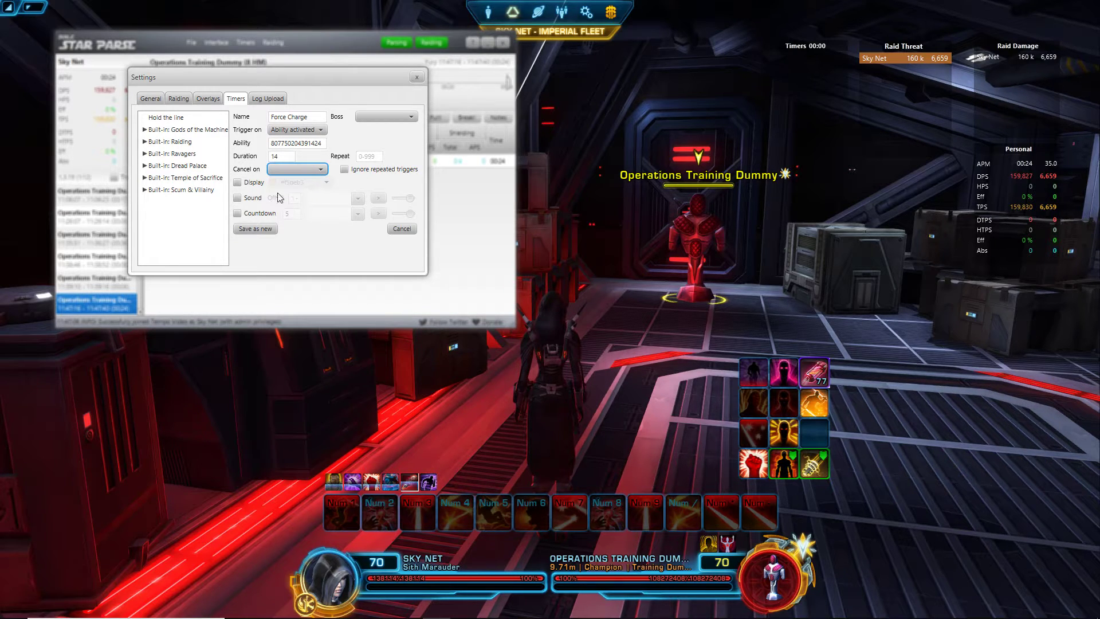
Step: Turn on Display and a Luke - Red Five sound alert at maximum volume
left_click(236, 182)
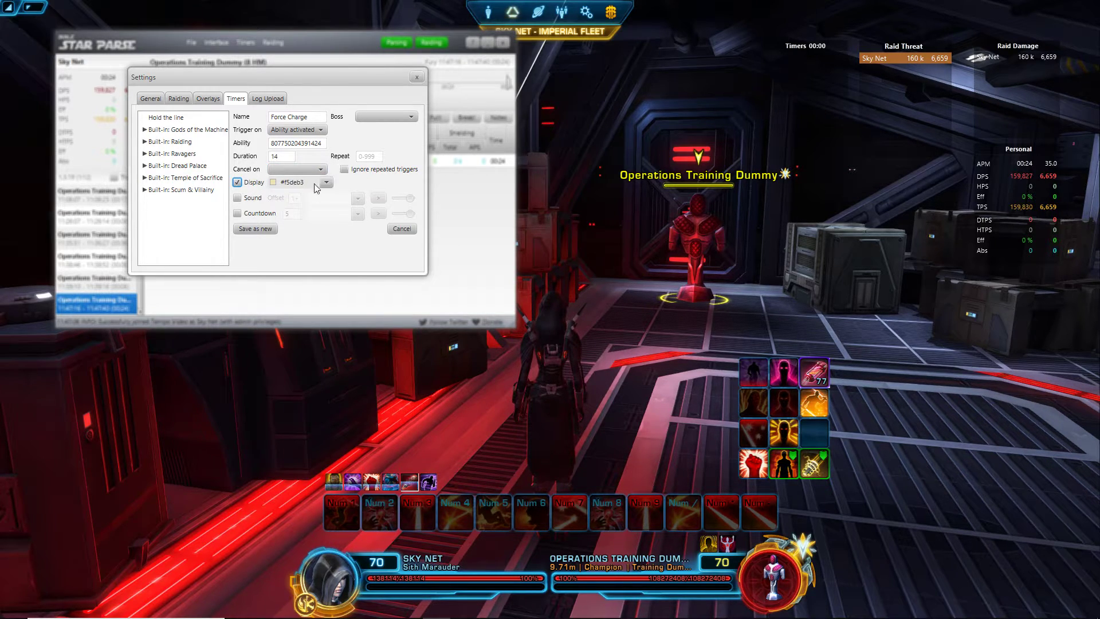
left_click(237, 199)
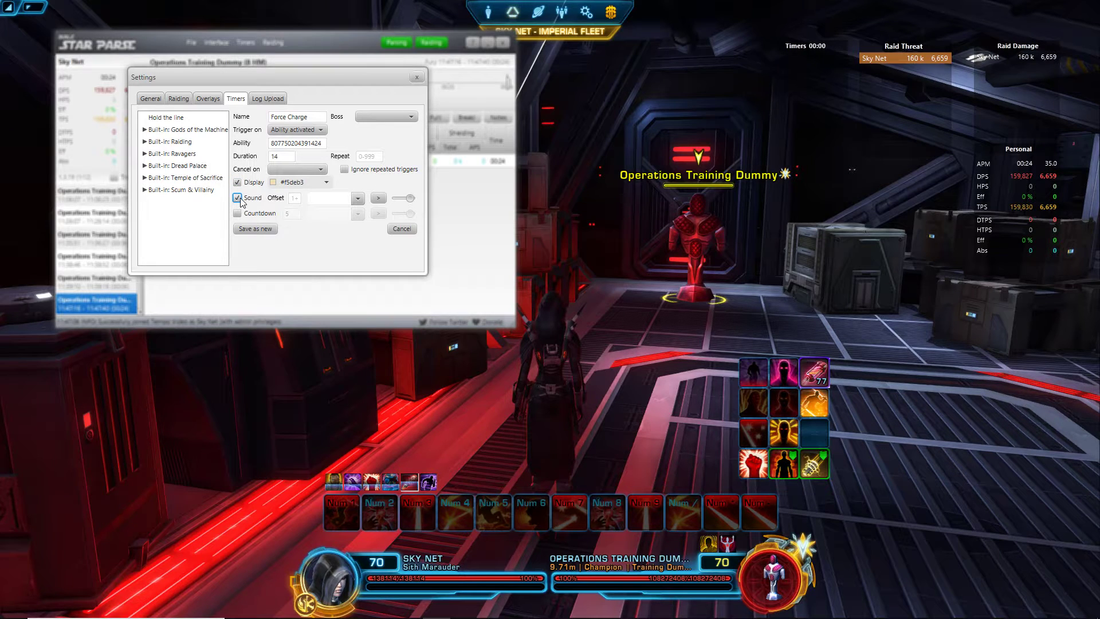
left_click(357, 198)
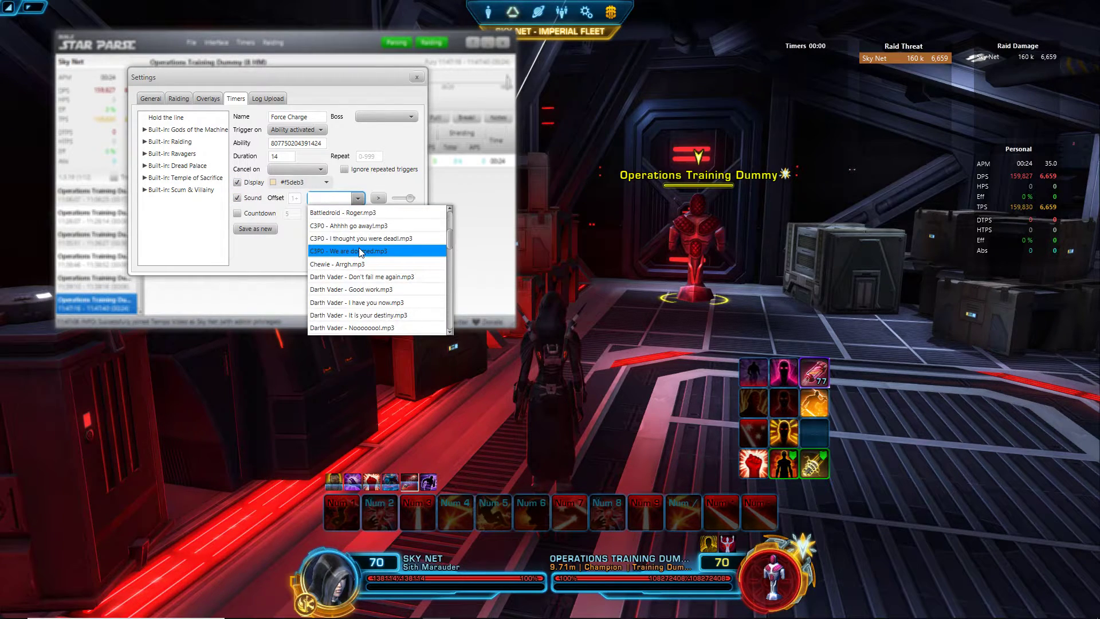
scroll(361, 252, "down", 8)
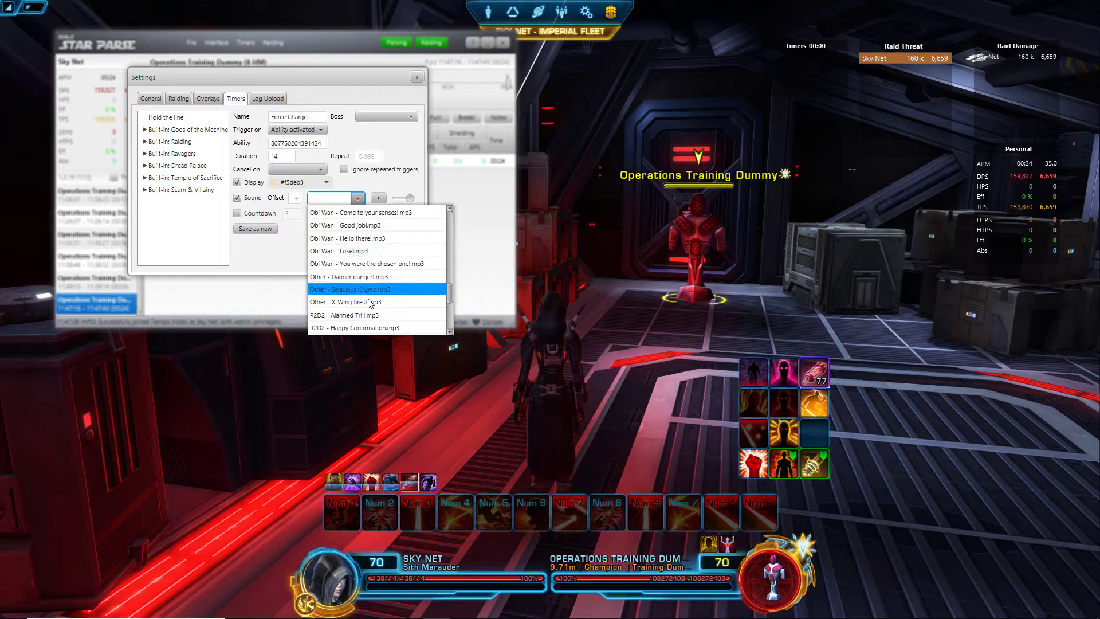
scroll(372, 312, "down", 4)
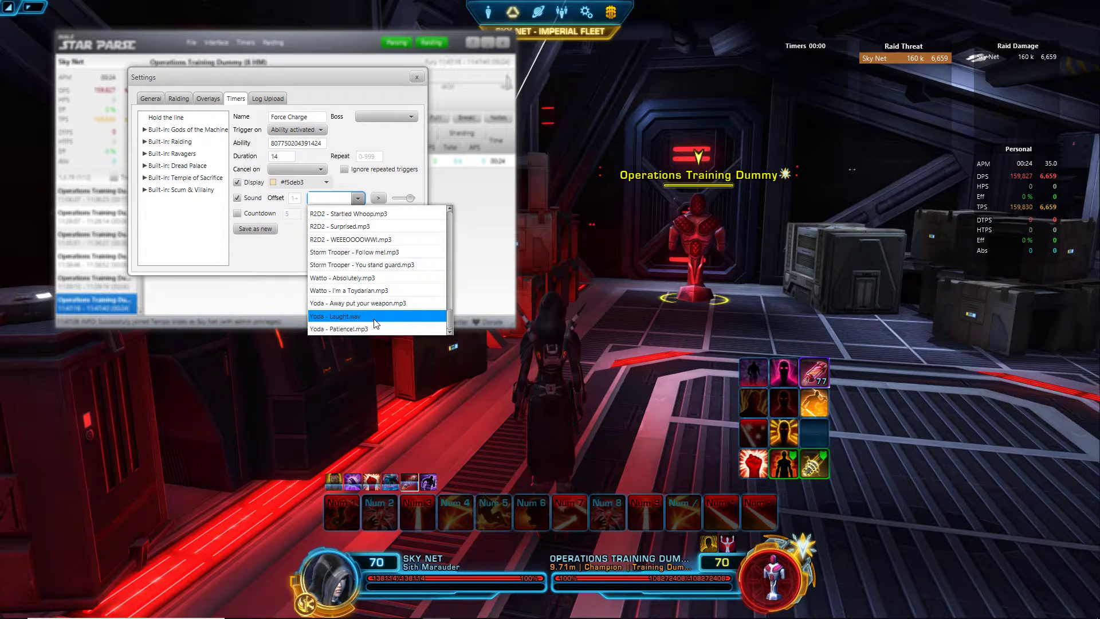
scroll(380, 298, "up", 4)
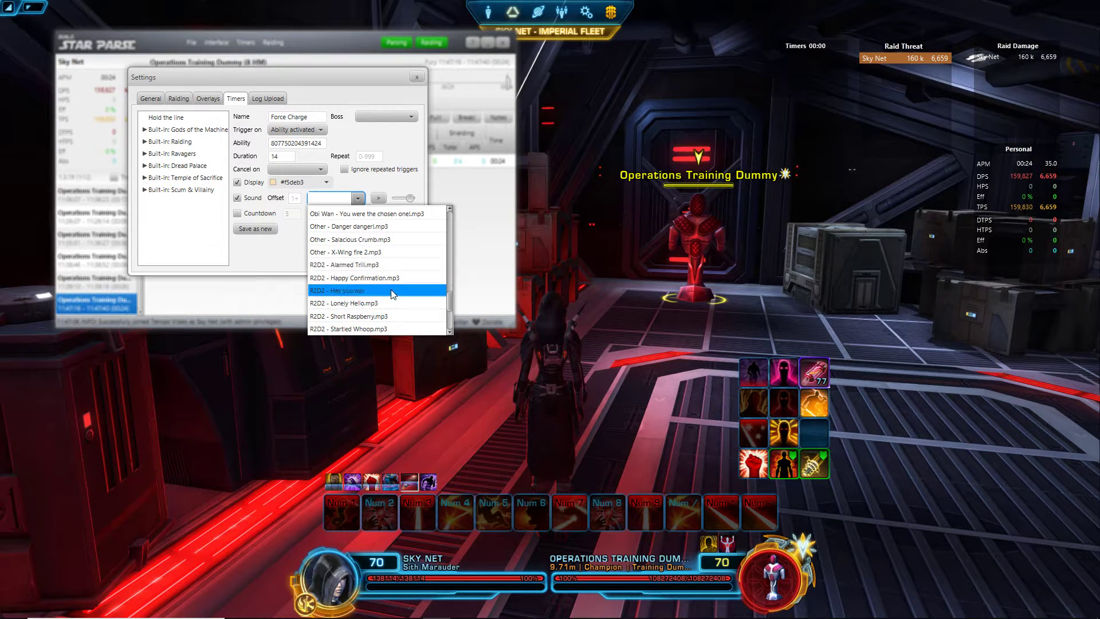
scroll(389, 275, "up", 3)
left_click(366, 252)
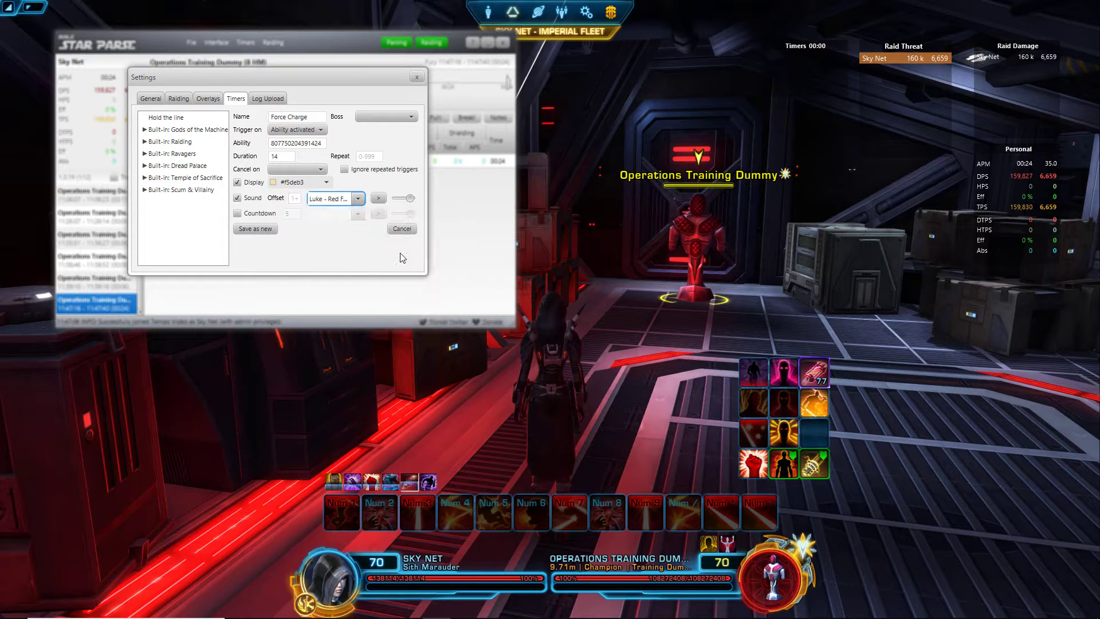
left_click_drag(409, 197, 422, 201)
Step: Add a 5-second Amy countdown and save the timer as new
left_click(237, 214)
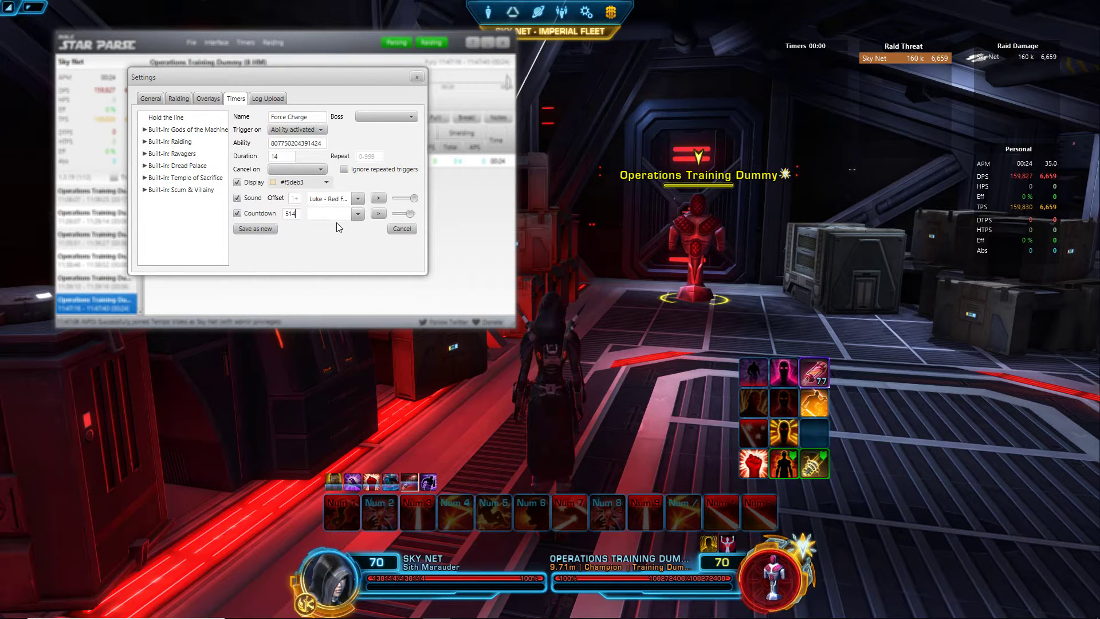
type("14")
type("5")
left_click(352, 214)
left_click(334, 255)
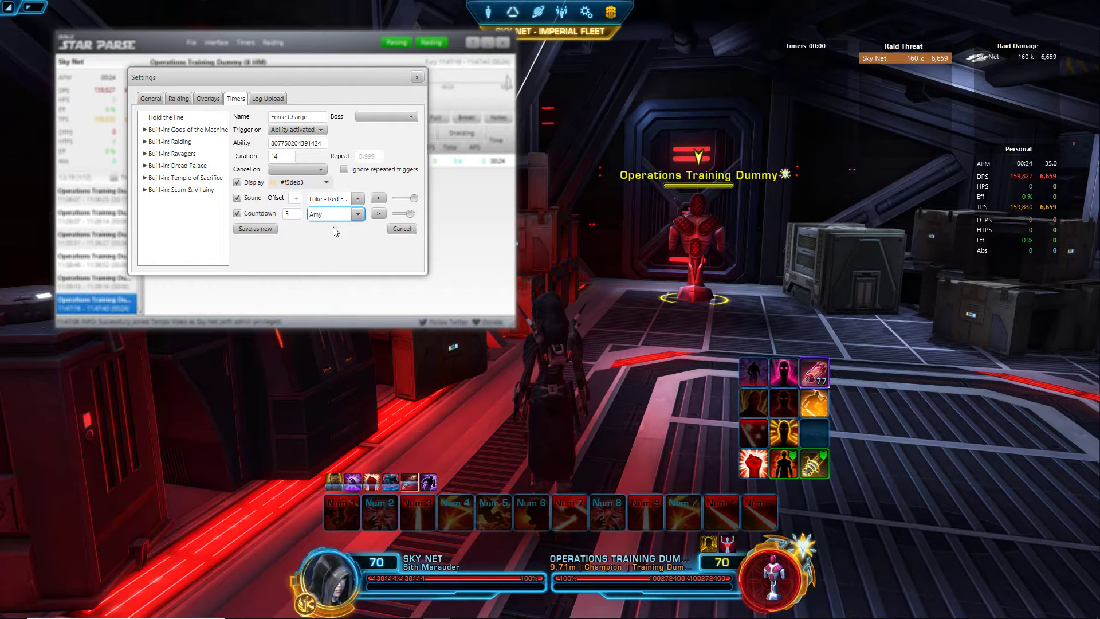
left_click(378, 216)
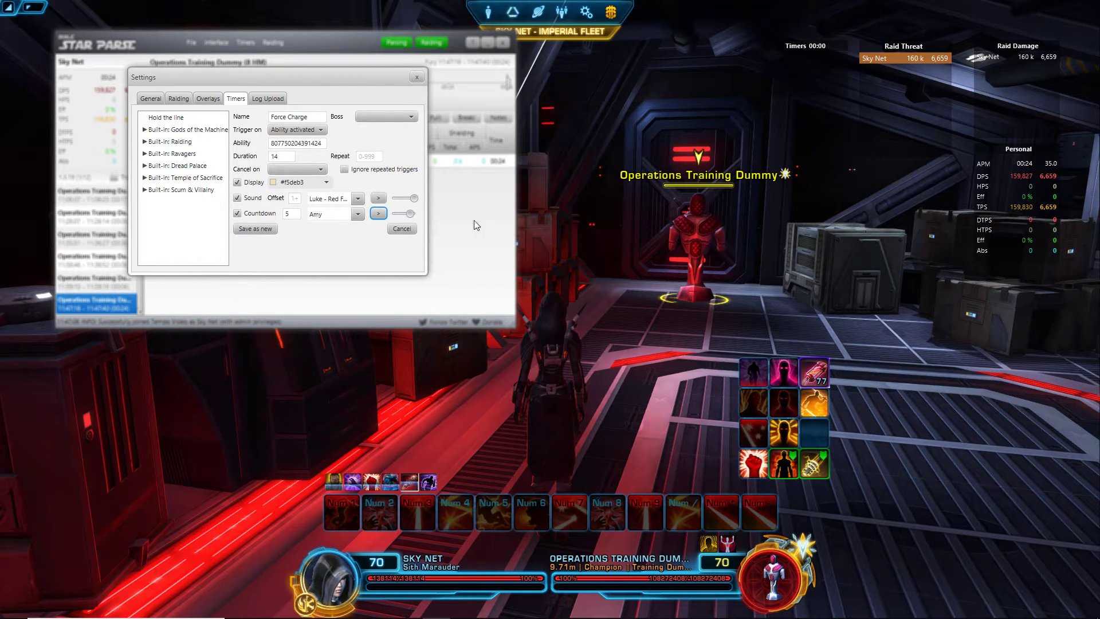
left_click(256, 229)
Step: Enable the Force Charge timer and charge the training dummy in game to trigger it
left_click(422, 80)
left_click(246, 43)
left_click(256, 64)
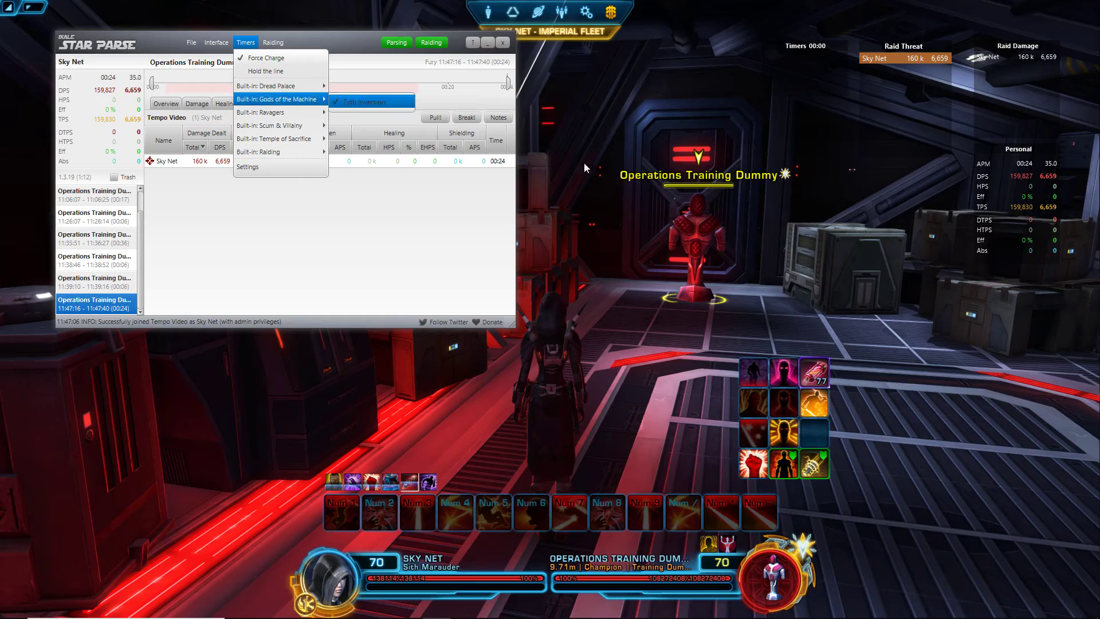
left_click(678, 234)
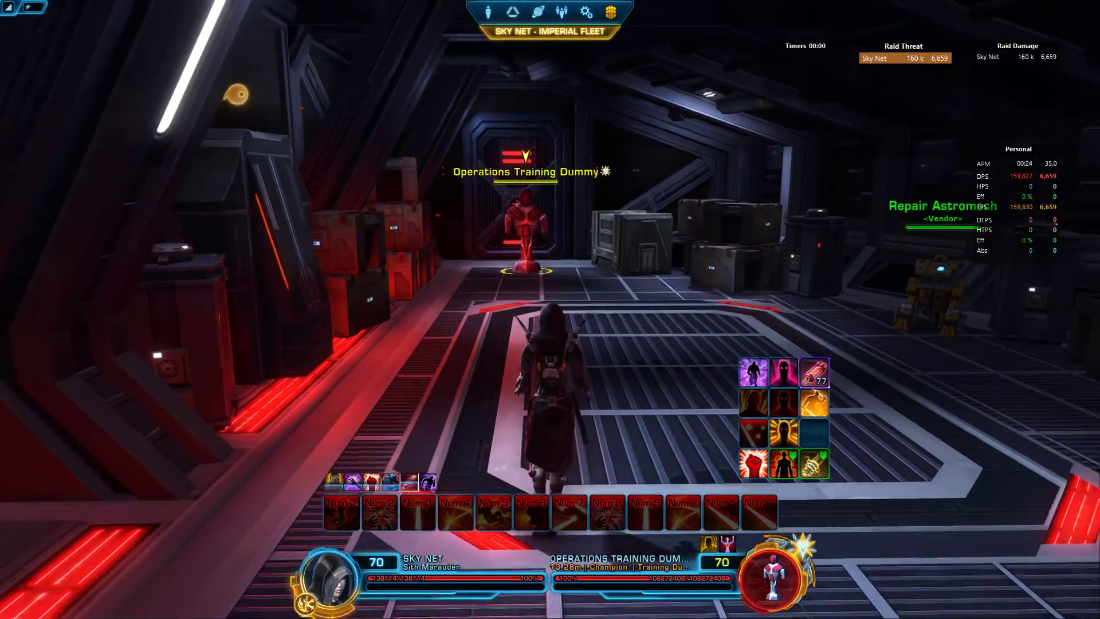
left_click_drag(544, 301, 545, 301)
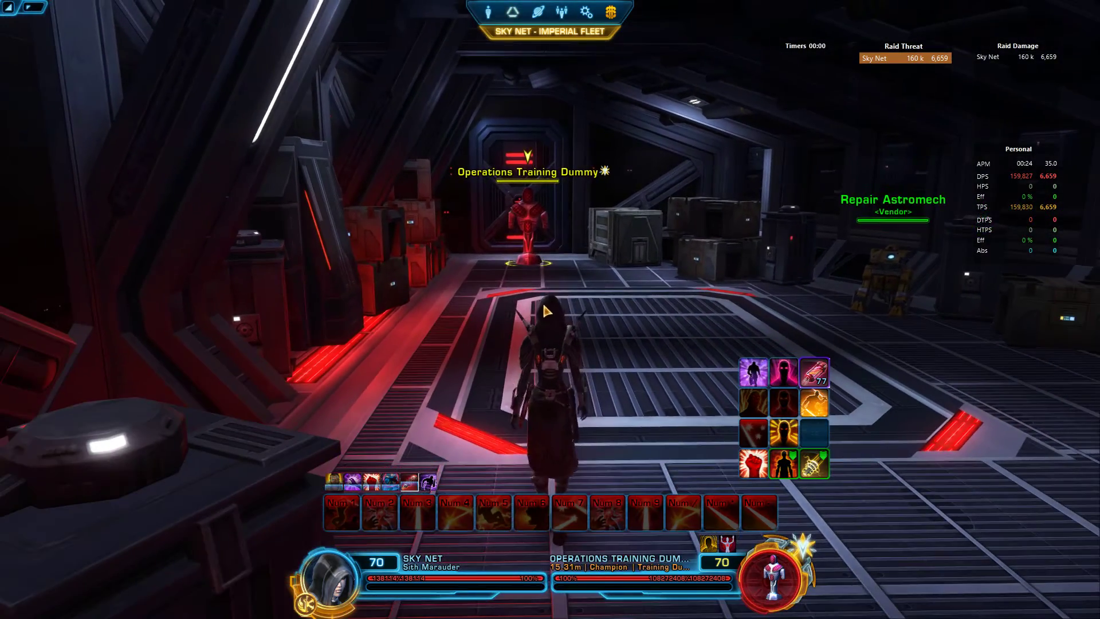
left_click(751, 372)
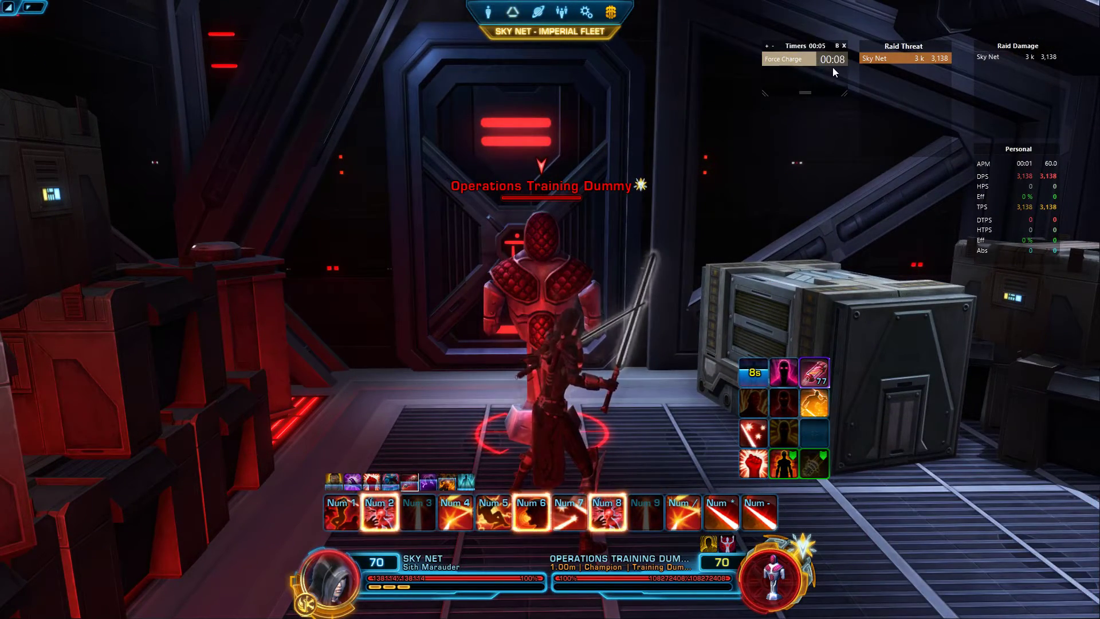
Step: Move the Sith Marauder back and forth until it stands near the Operations Training Dummy
key("s")
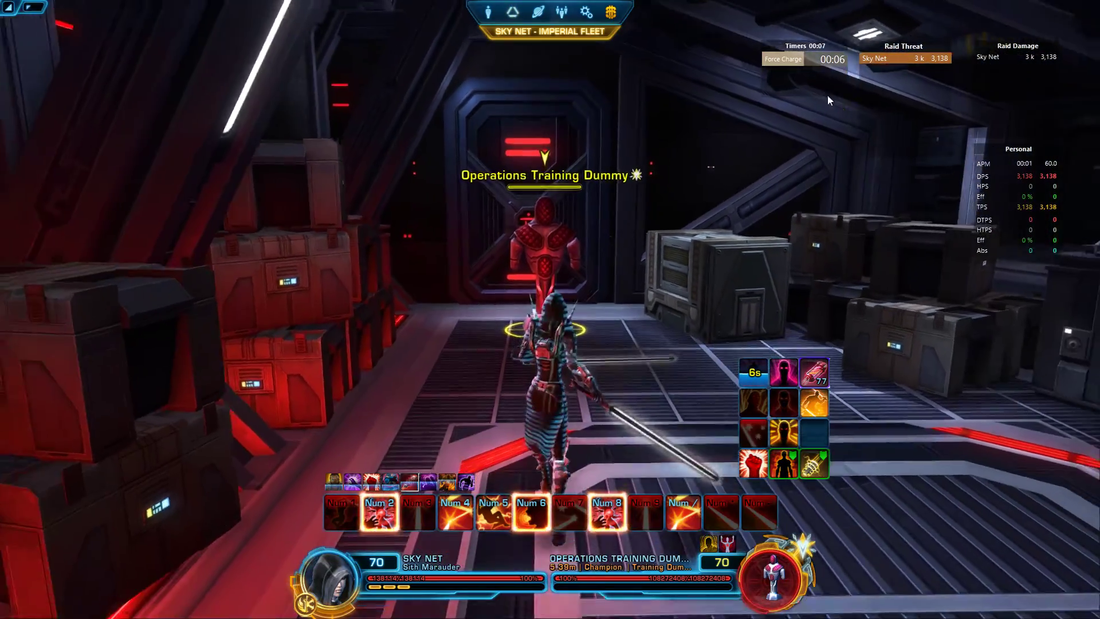
key("s")
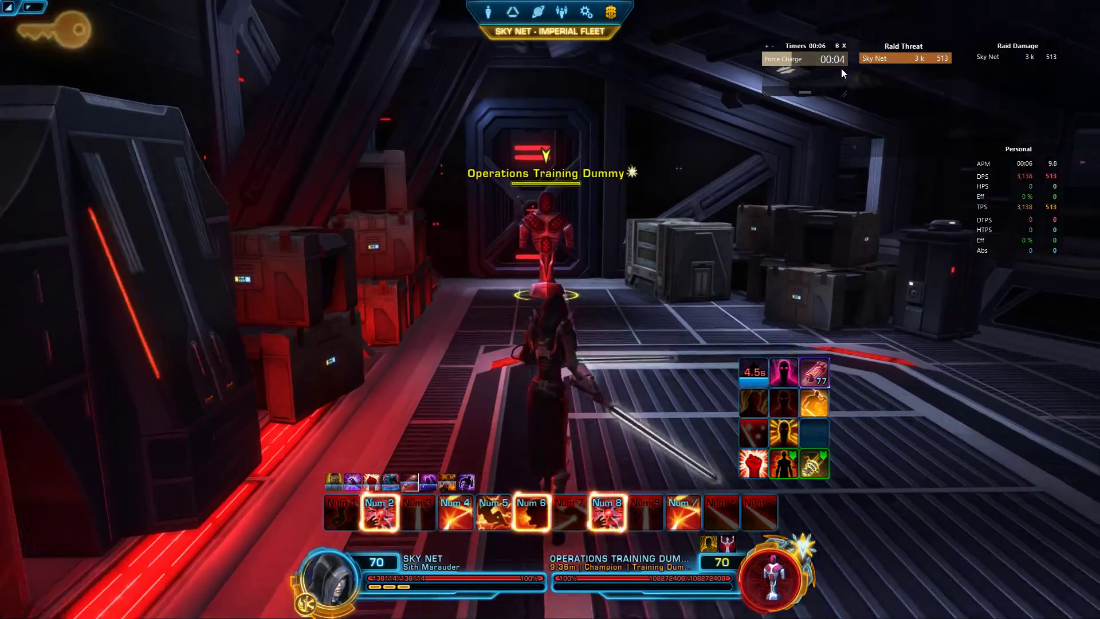
key("w")
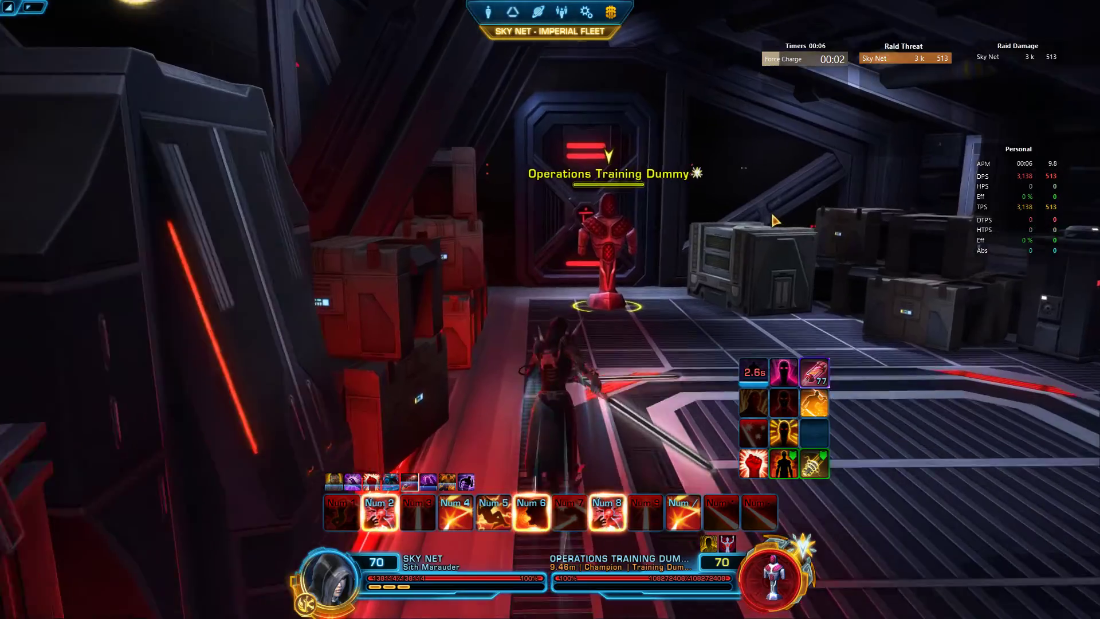
key("s")
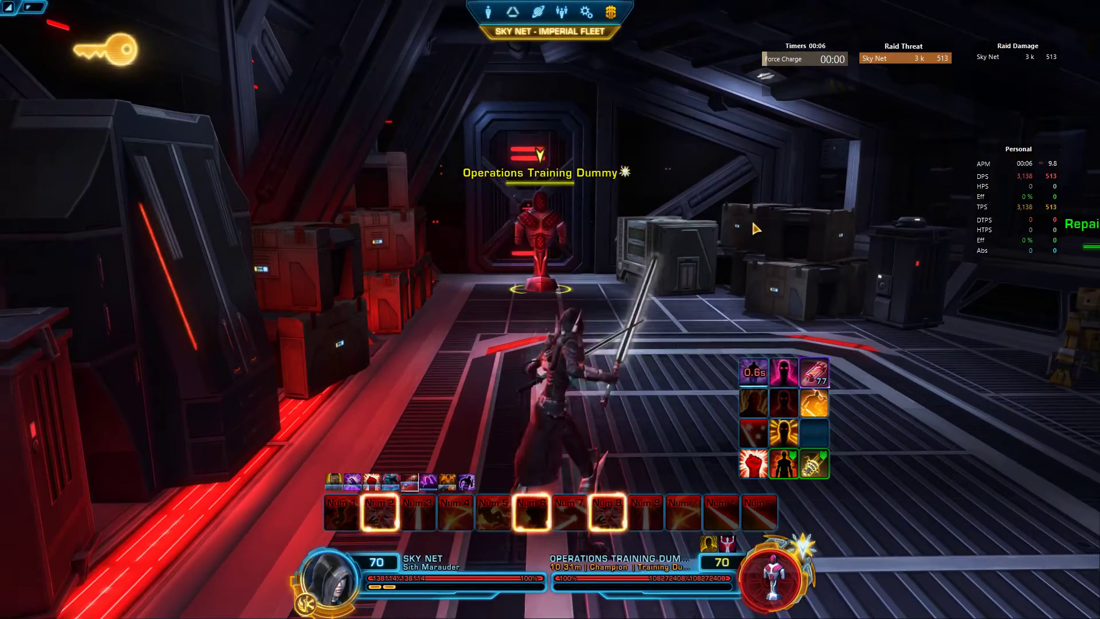
key("s")
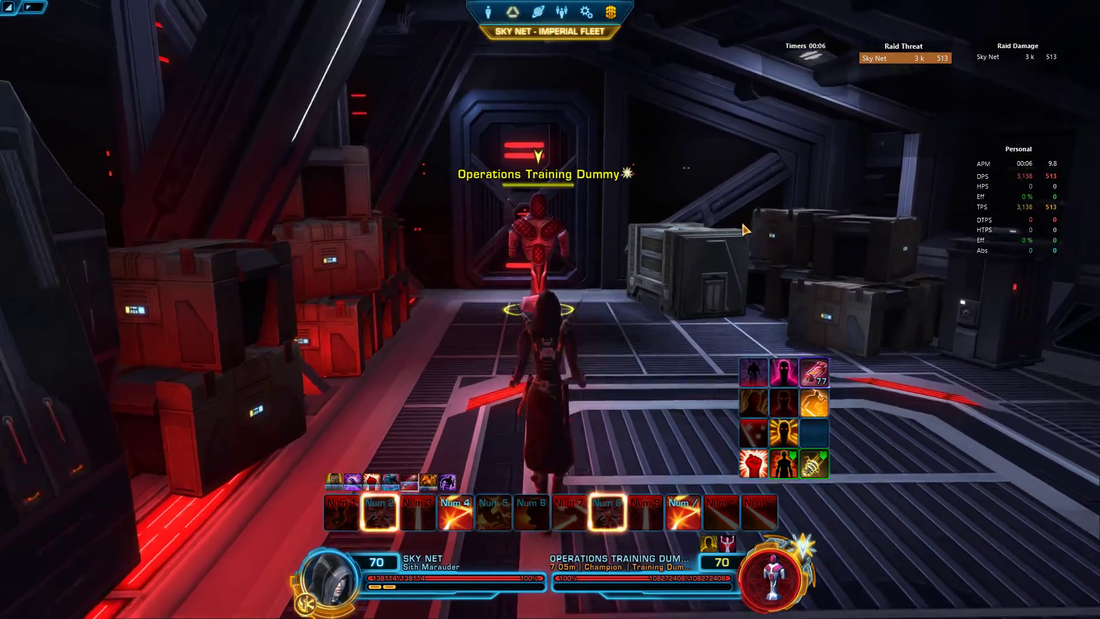
key("w")
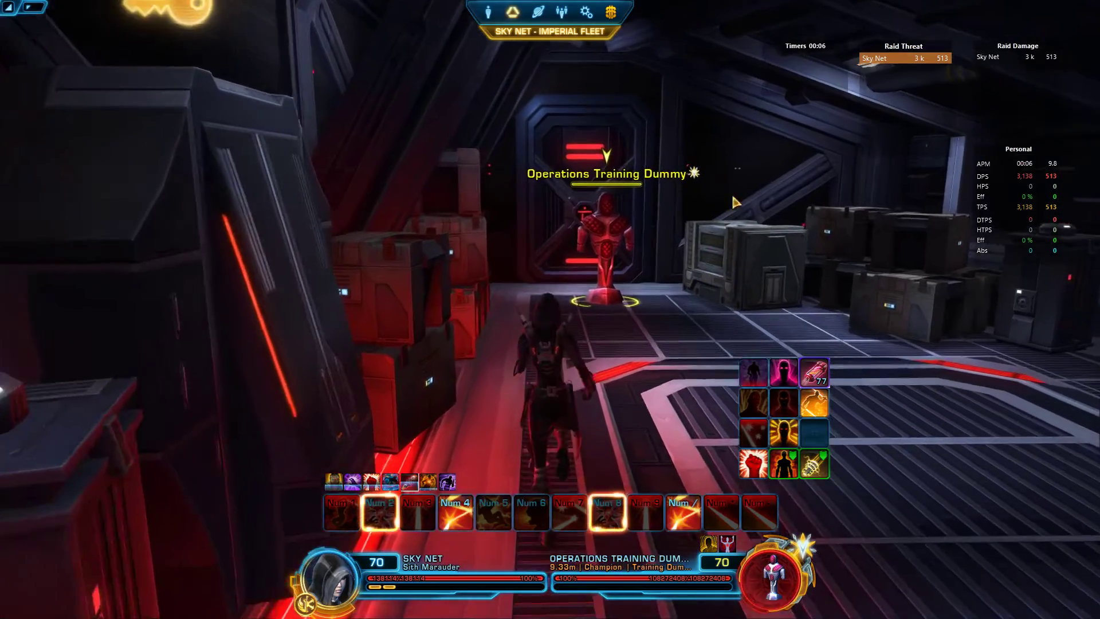
key("s")
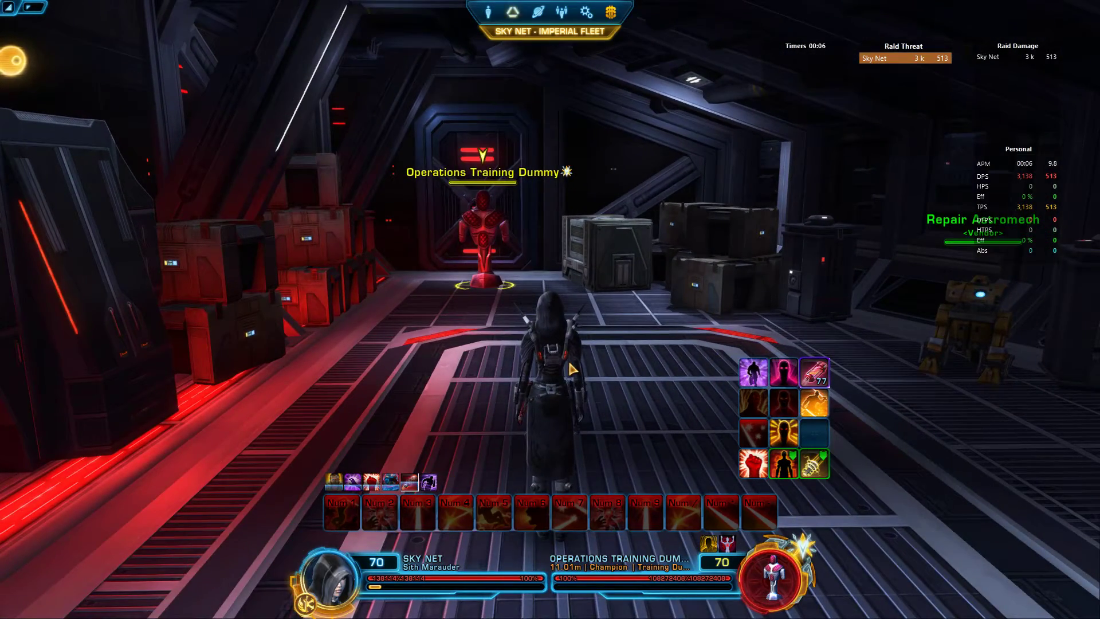
key("d")
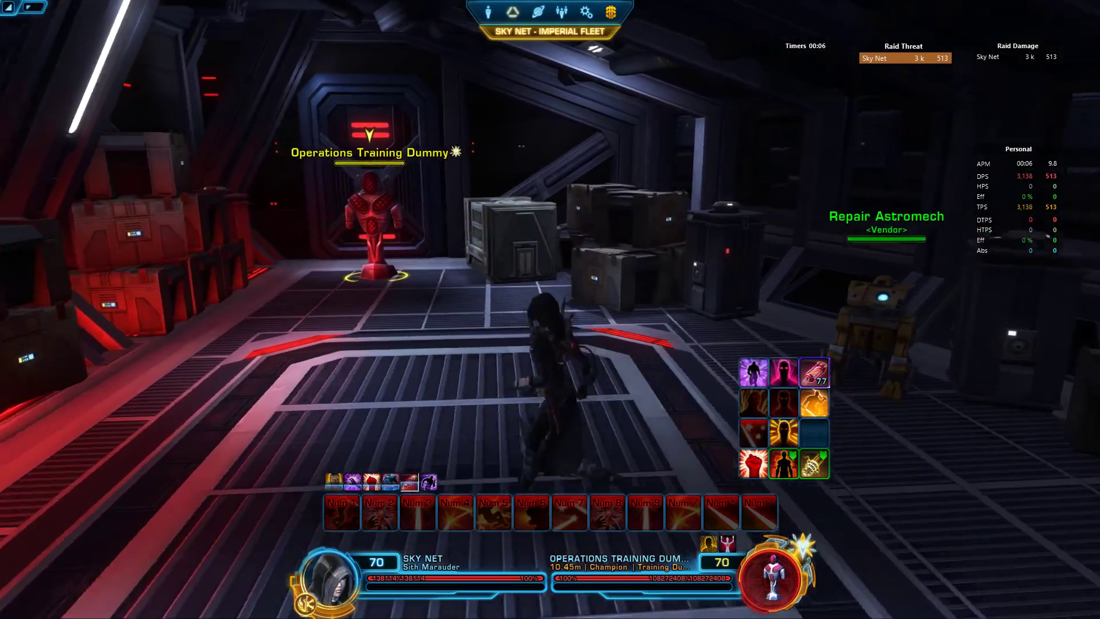
left_click_drag(614, 147, 614, 147)
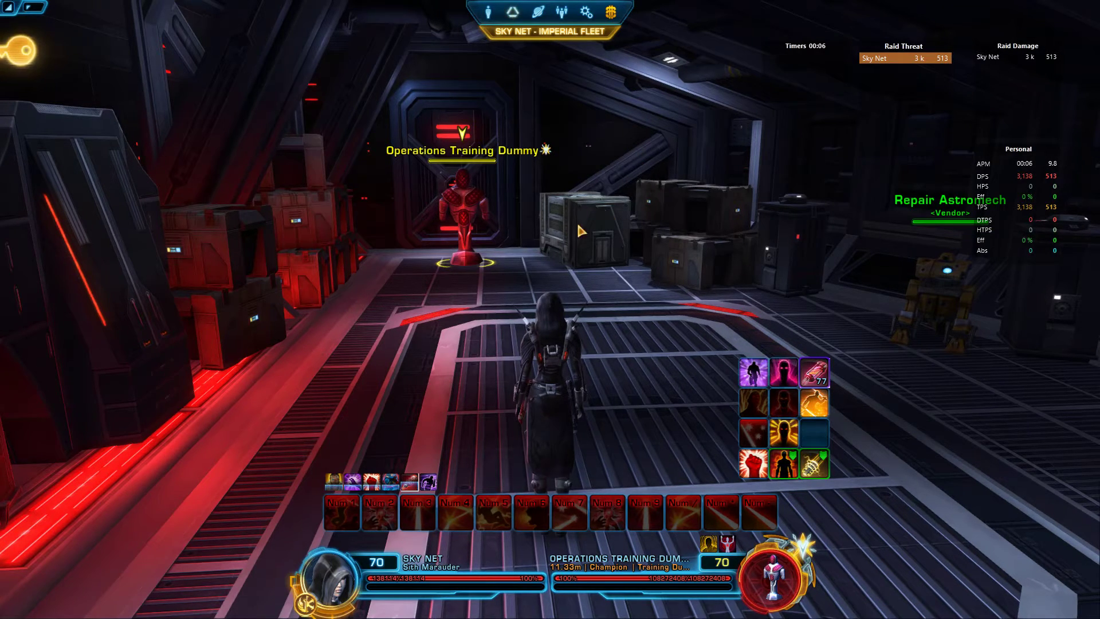
key("w")
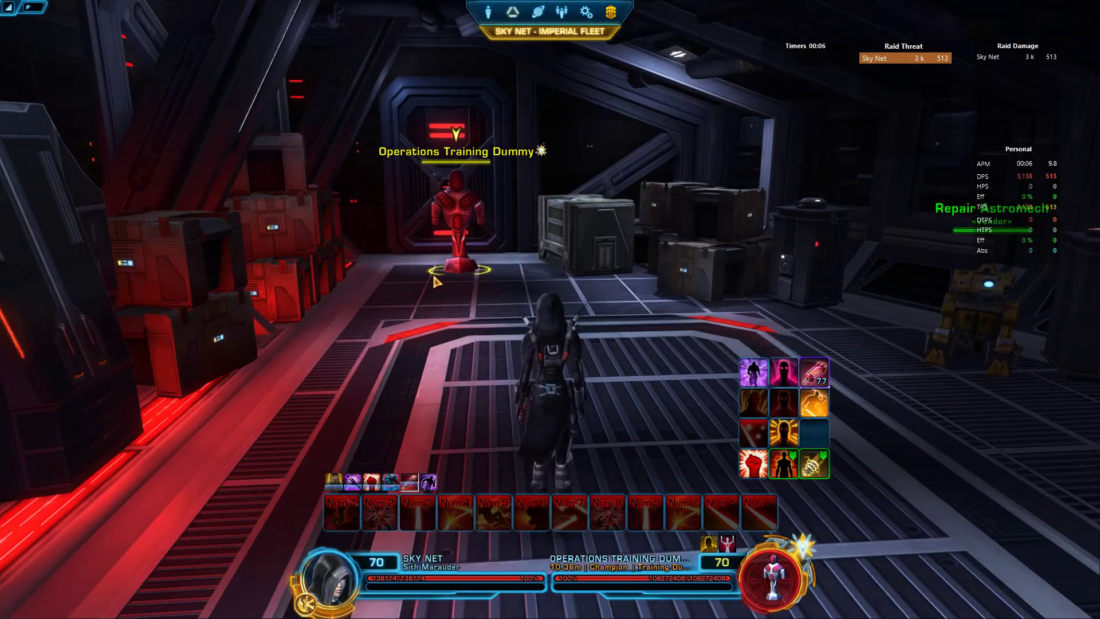
key("w")
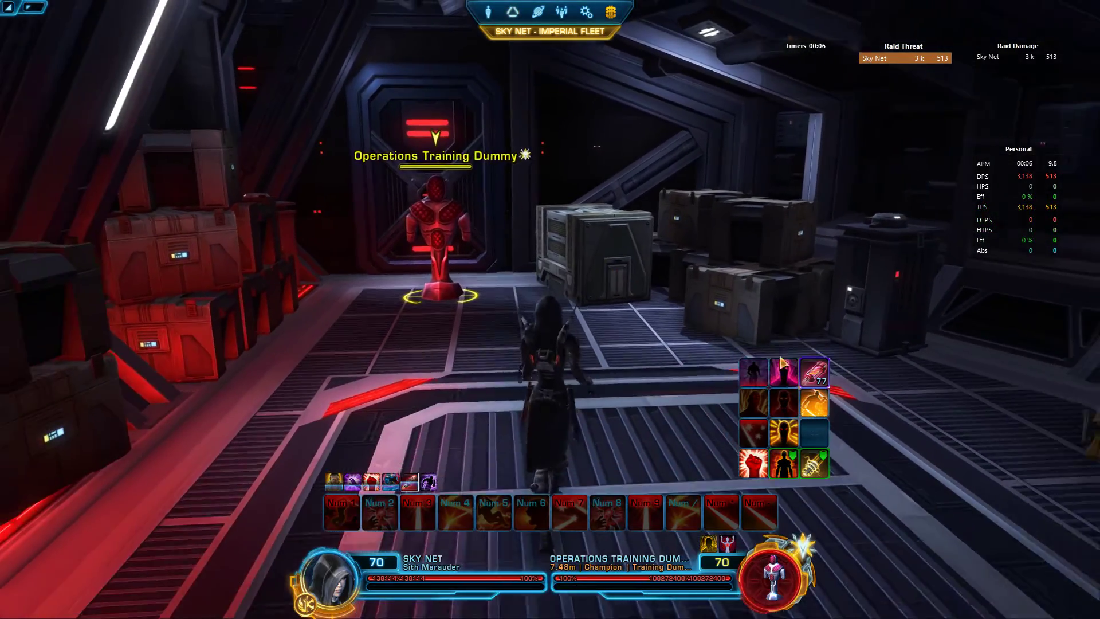
key("s")
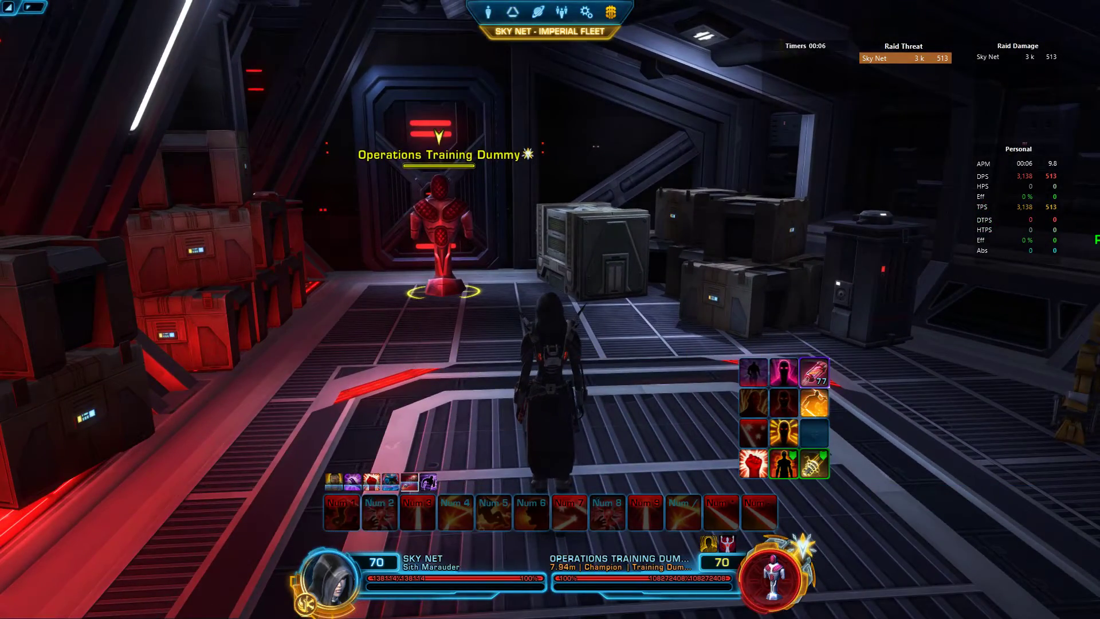
Step: Leave the Tempo Video raid and stop parsing the combat log
key("alt+Tab")
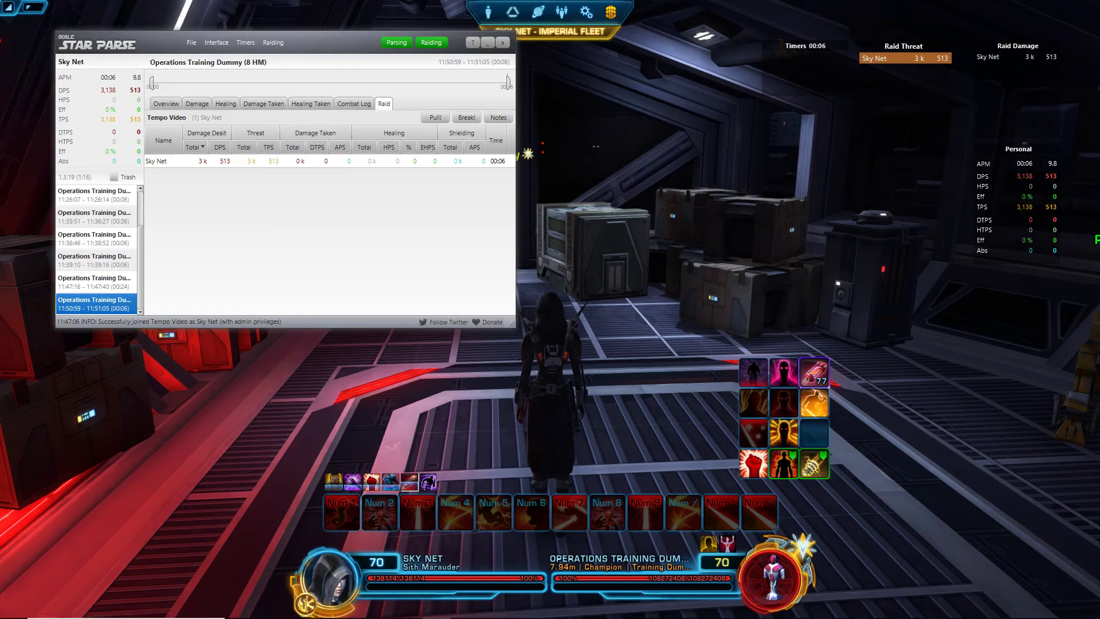
left_click(256, 45)
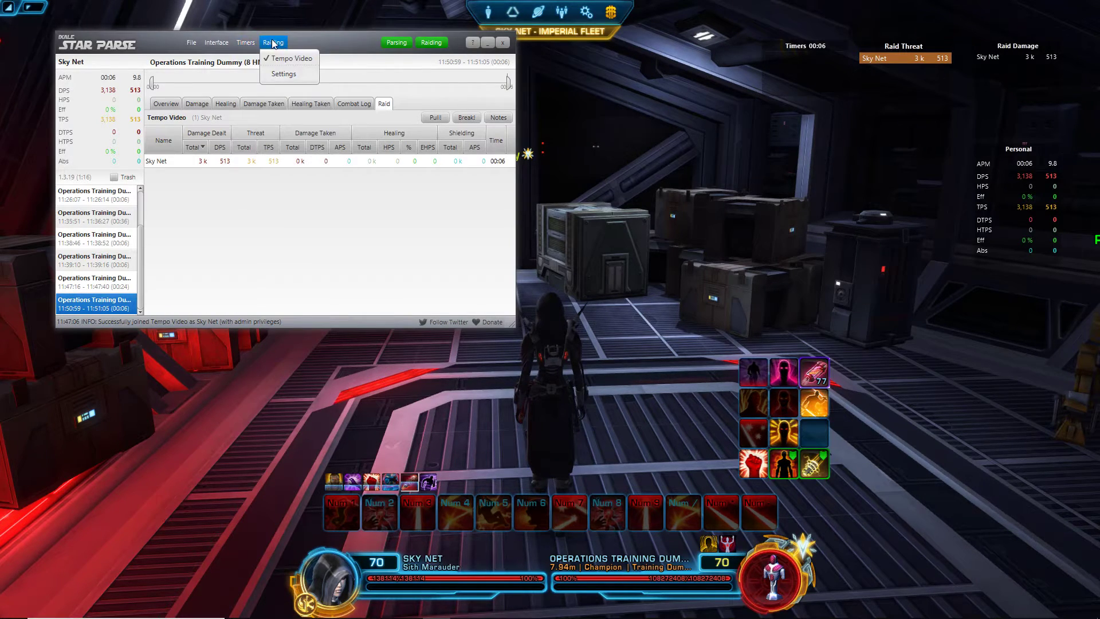
mouse_move(274, 41)
left_click(347, 36)
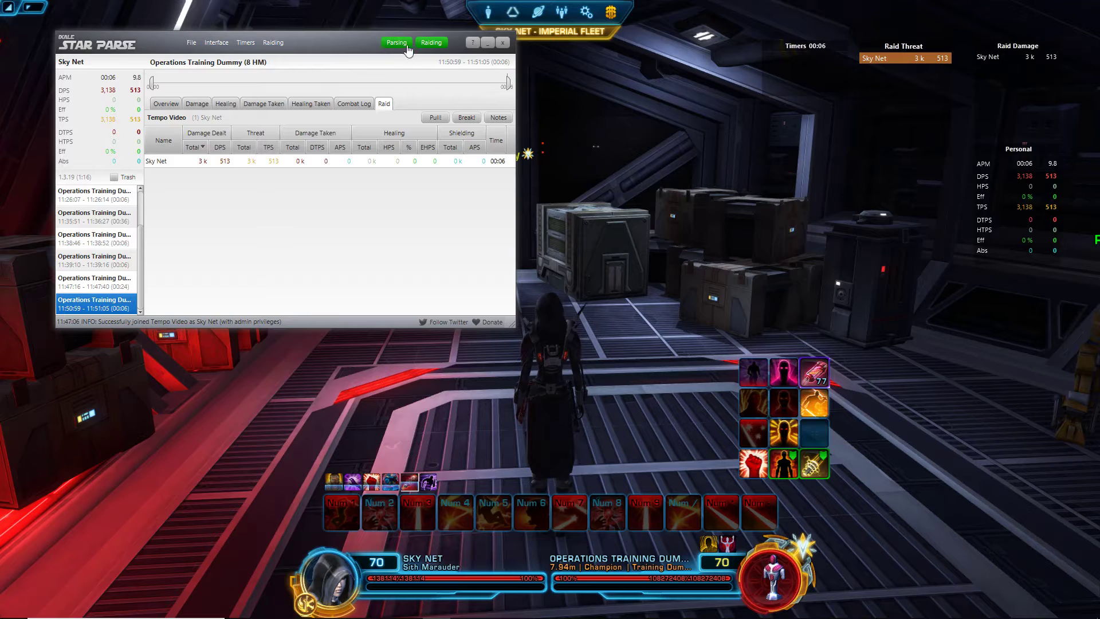
left_click(425, 42)
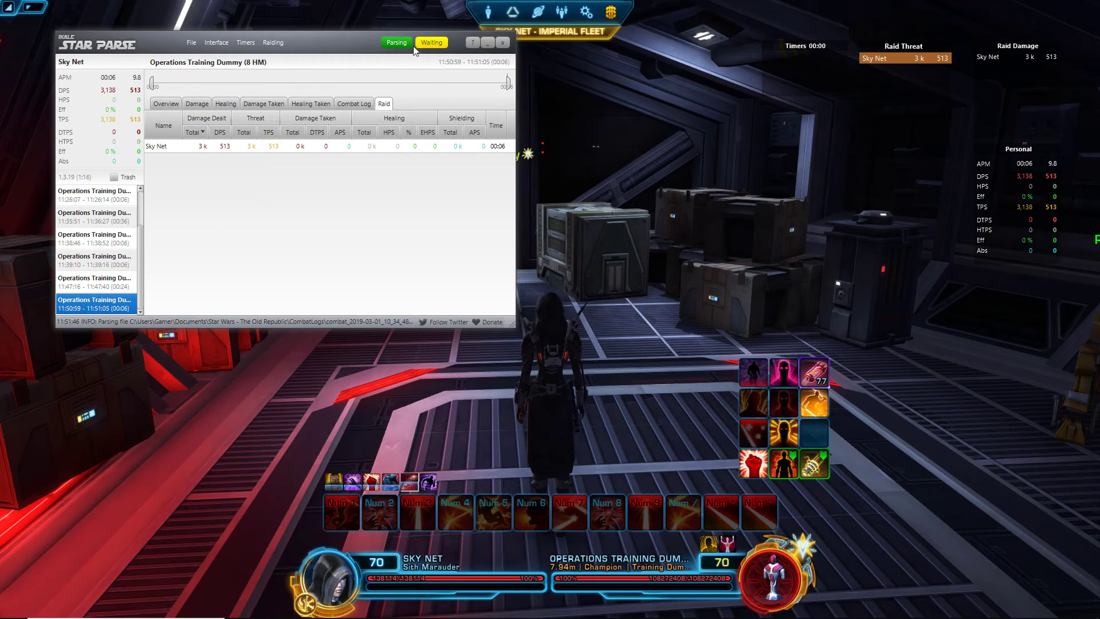
left_click(397, 43)
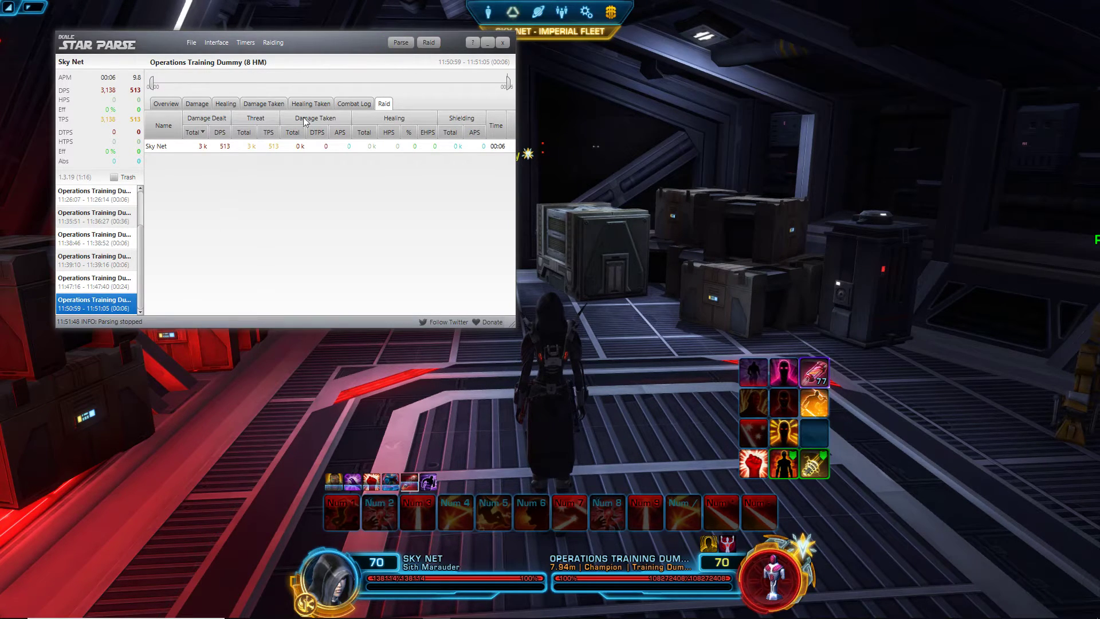
Step: Open Raiding settings and bring up the context menu for the Tempo Video group
left_click(246, 42)
mouse_move(273, 42)
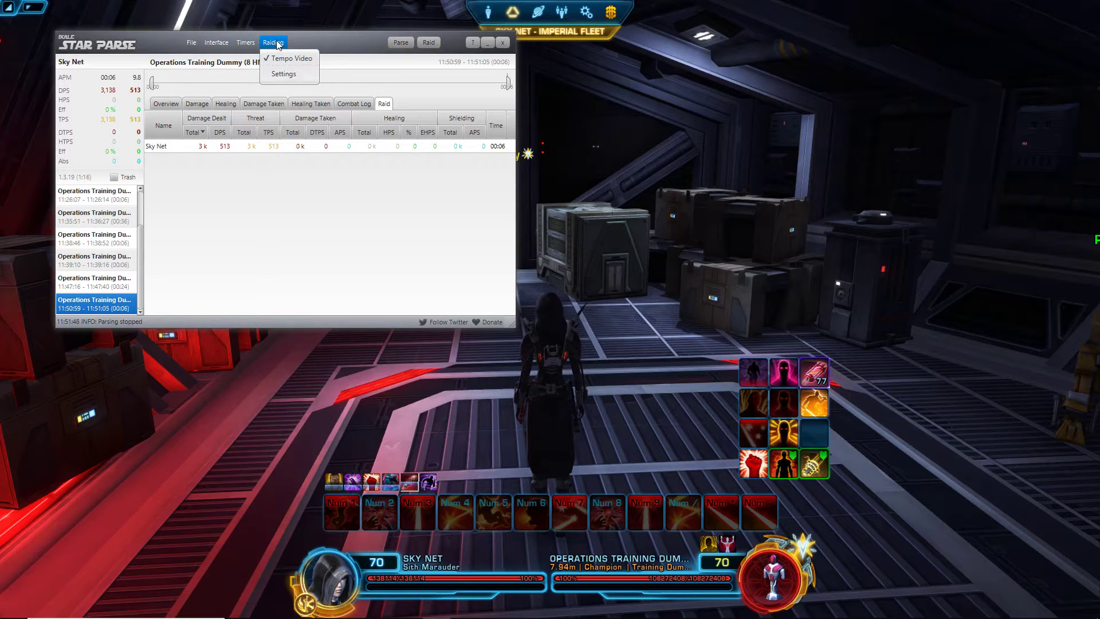
left_click(295, 73)
left_click(176, 139)
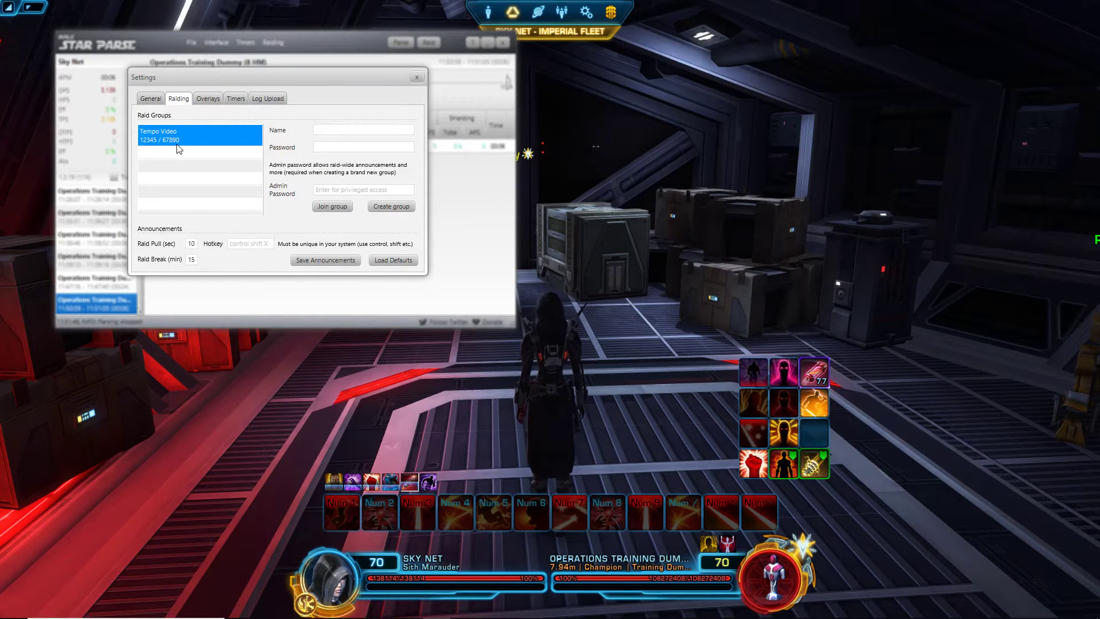
right_click(176, 140)
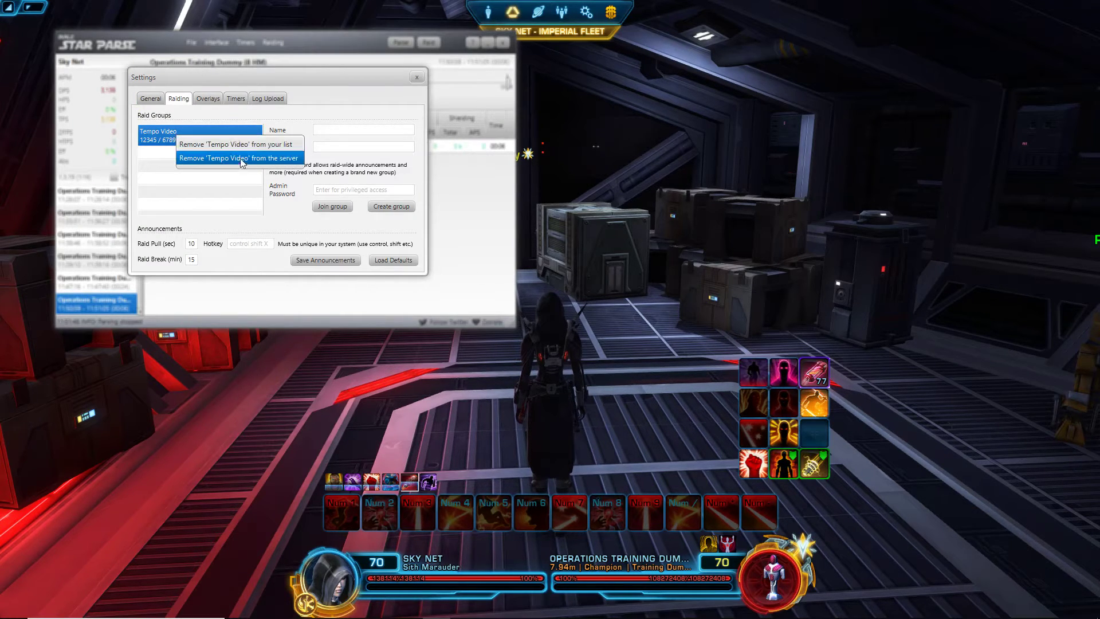
Step: Choose "Remove 'Tempo Video' from the server" from the group's right-click menu
left_click(357, 98)
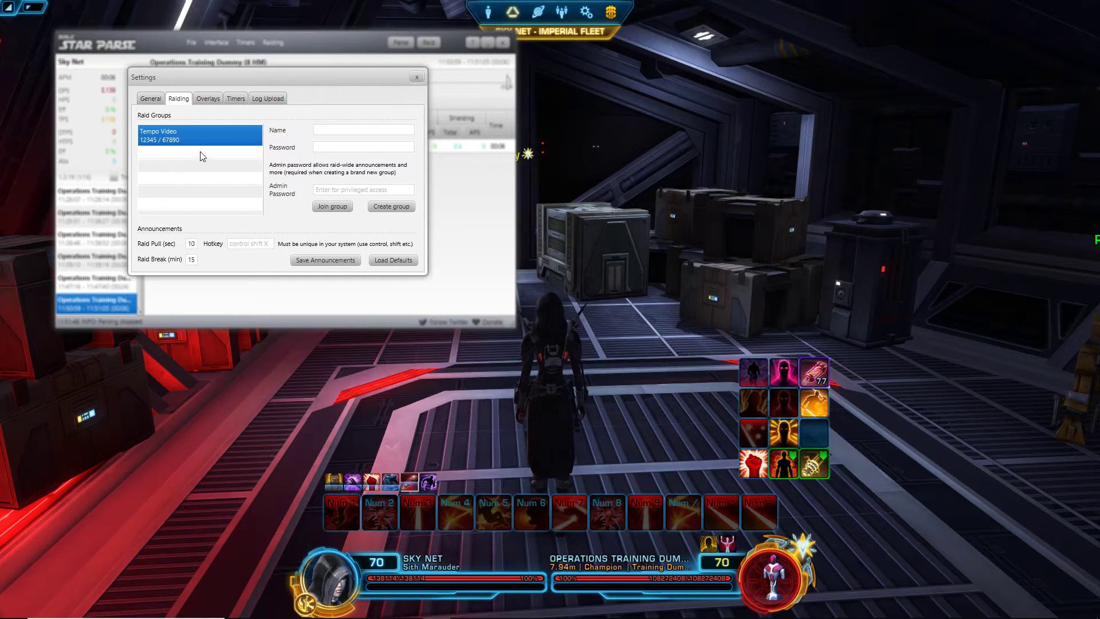
right_click(202, 131)
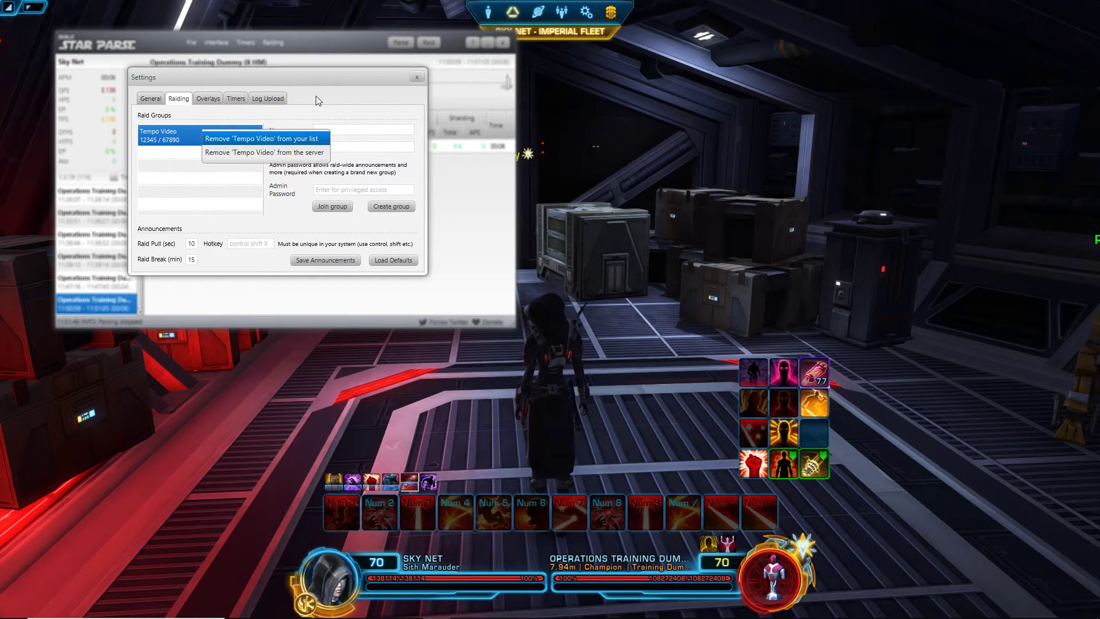
left_click(329, 89)
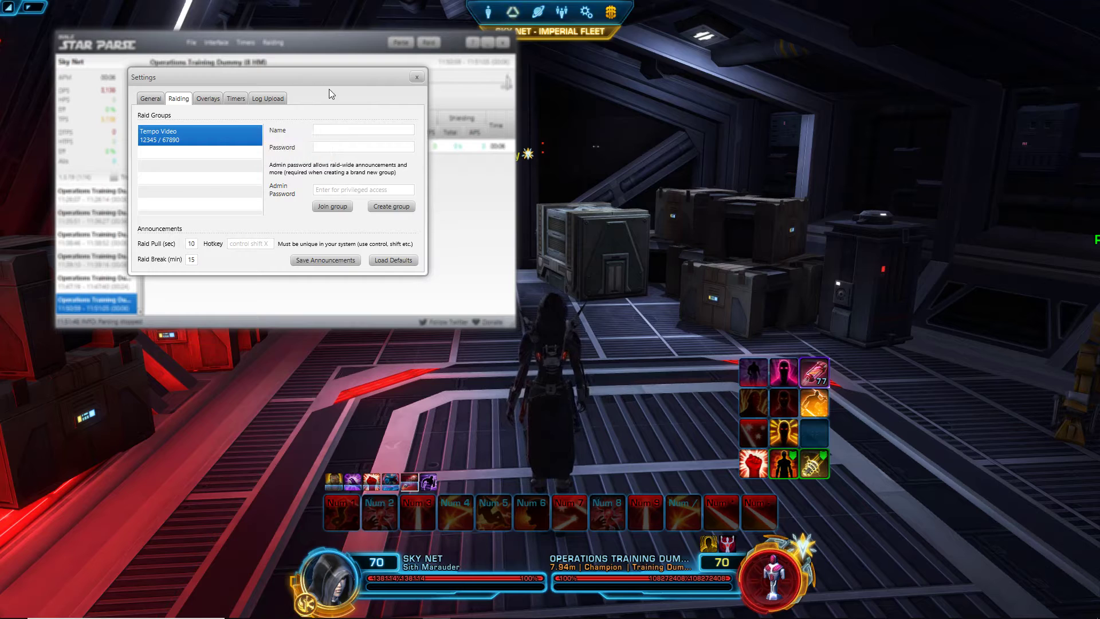
right_click(216, 144)
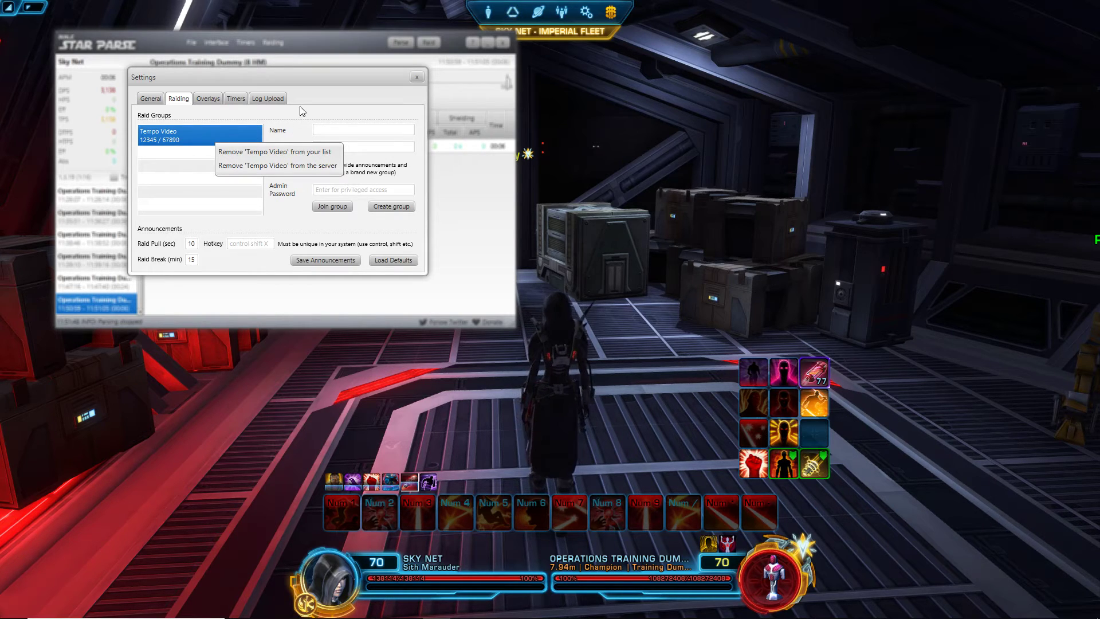
left_click(154, 152)
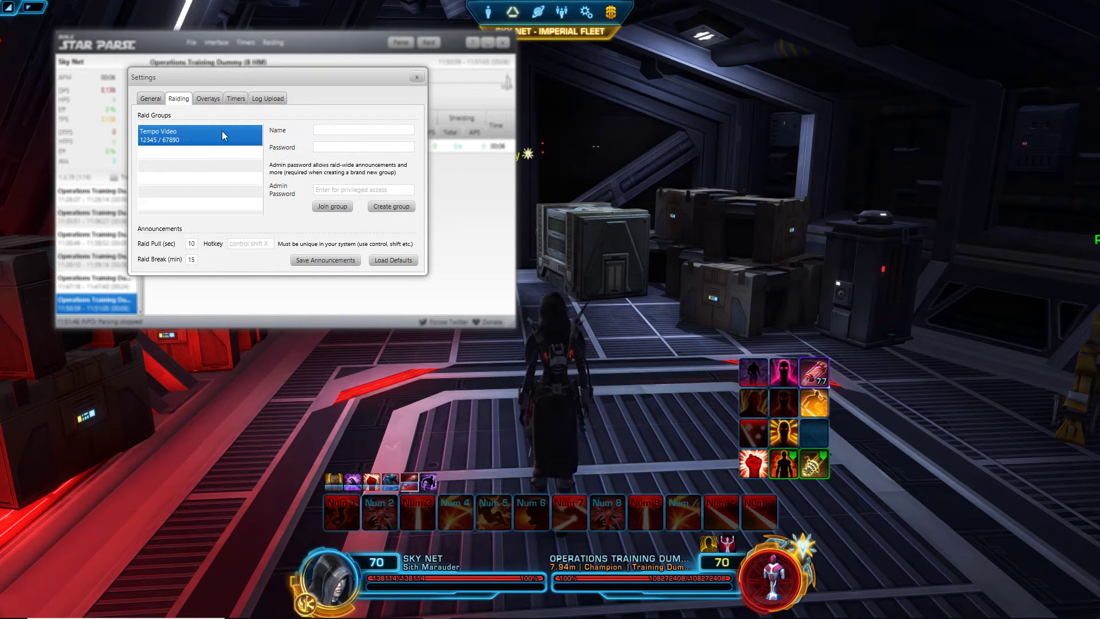
right_click(169, 144)
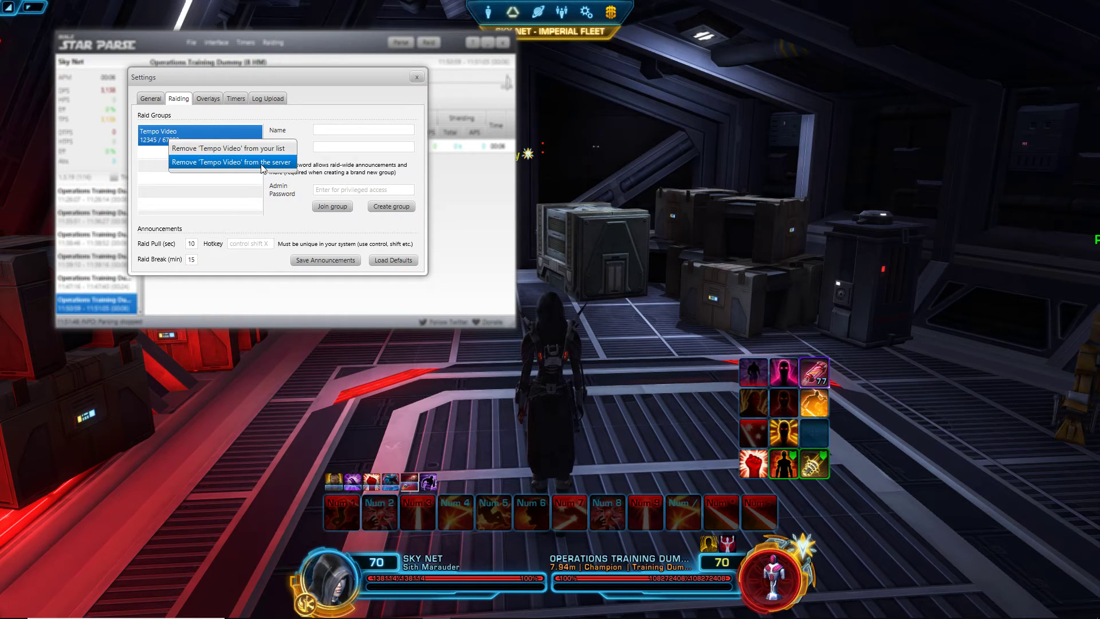
left_click(256, 169)
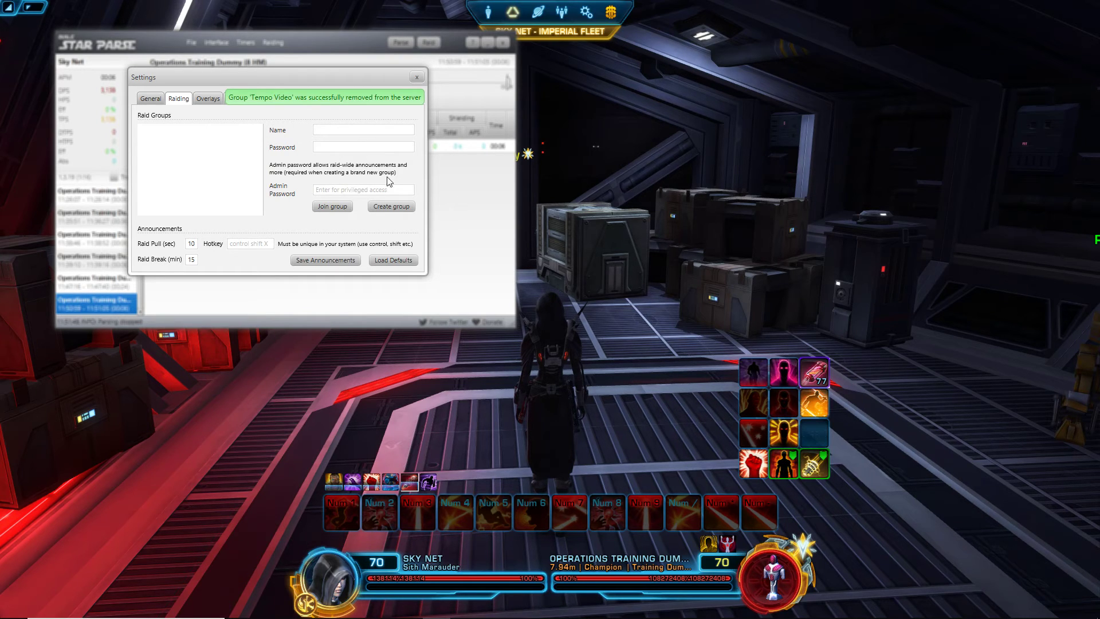
left_click(208, 99)
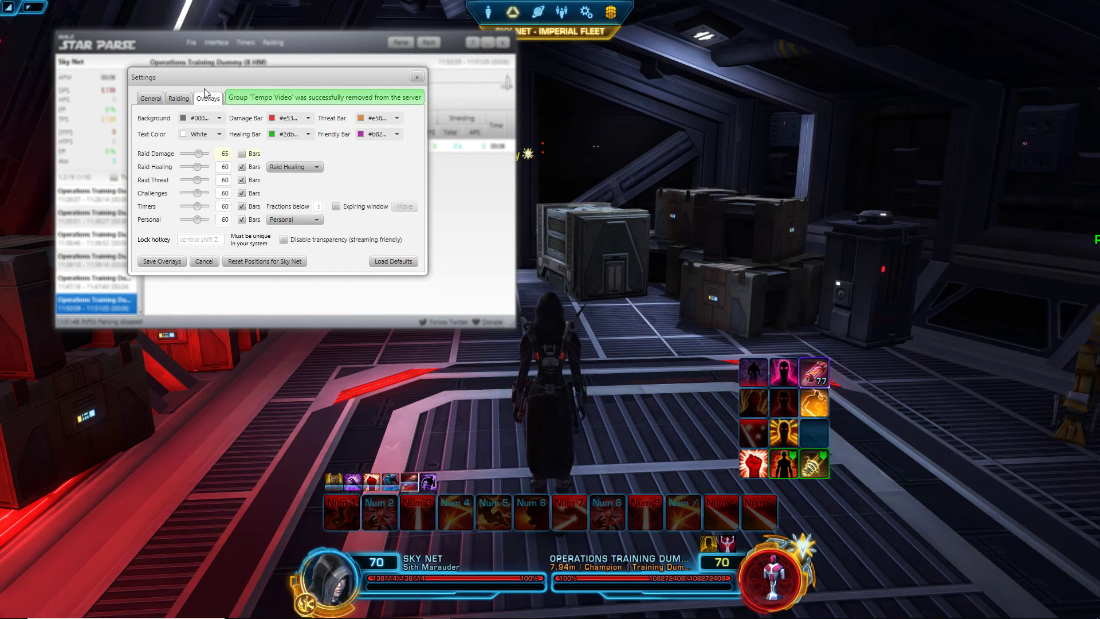
Step: Inspect the General tab's Log Directory path, ending in the CombatLogs folder
left_click(152, 100)
left_click(180, 101)
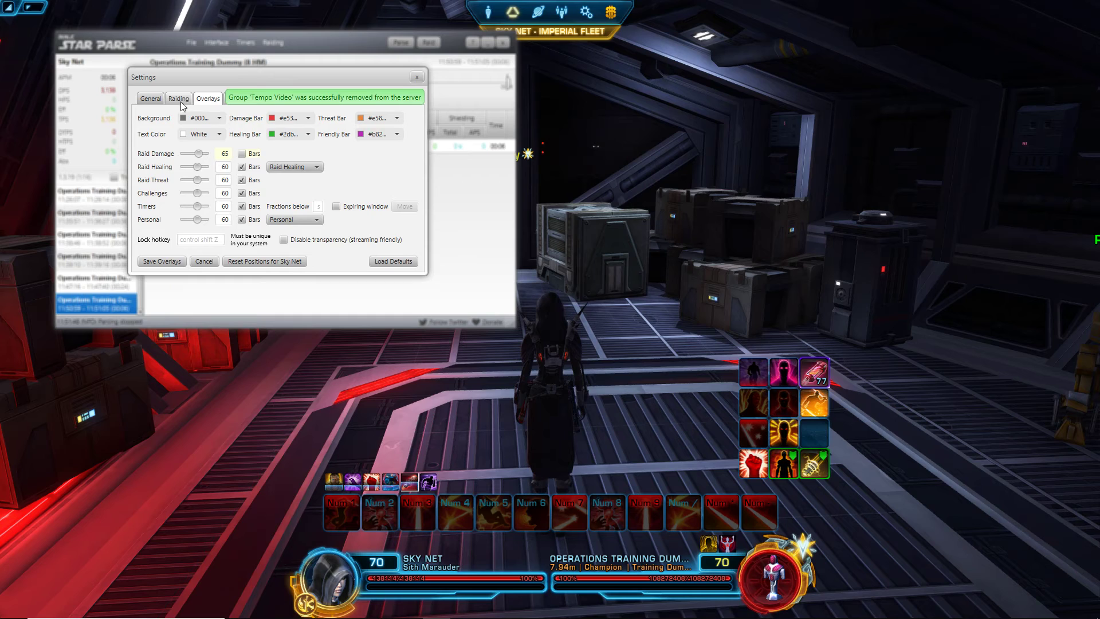
left_click(160, 102)
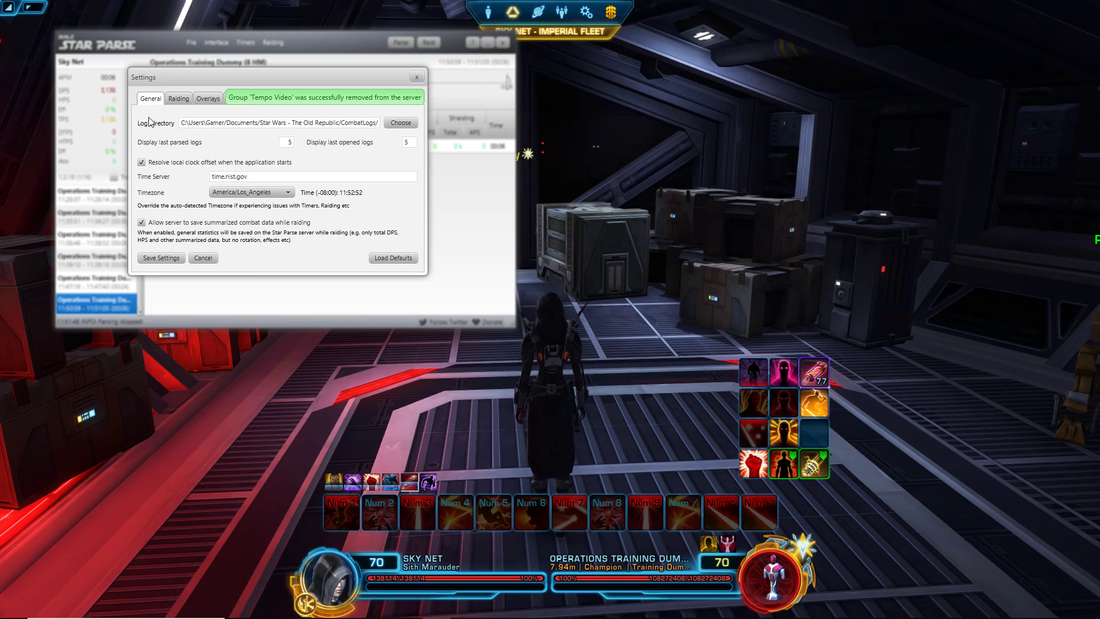
left_click_drag(184, 123, 363, 138)
left_click_drag(182, 122, 353, 140)
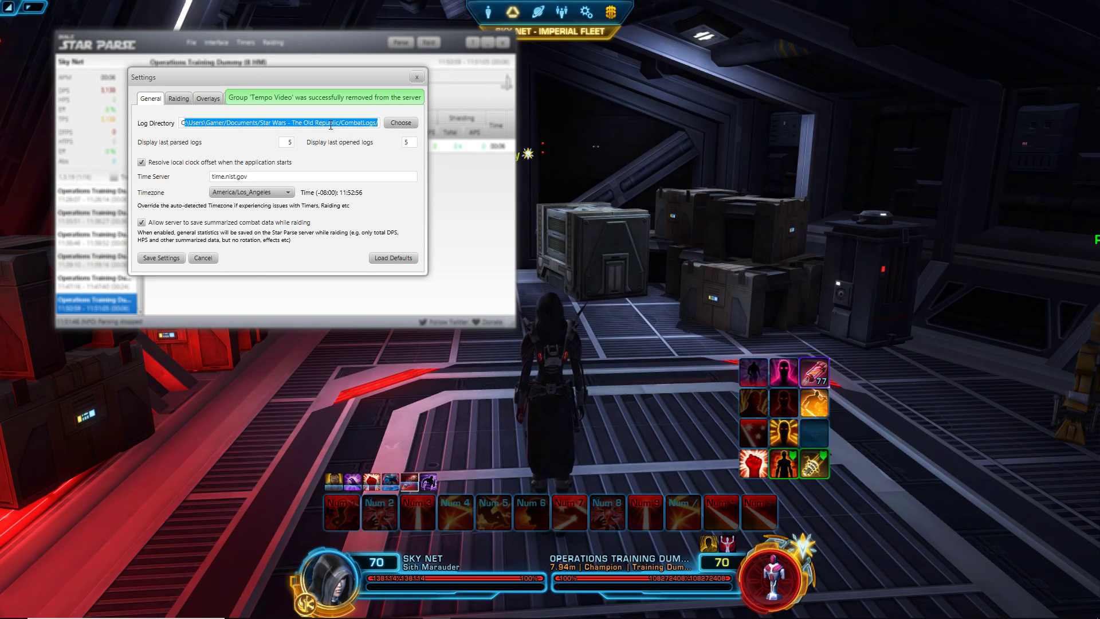
left_click(343, 123)
double_click(347, 122)
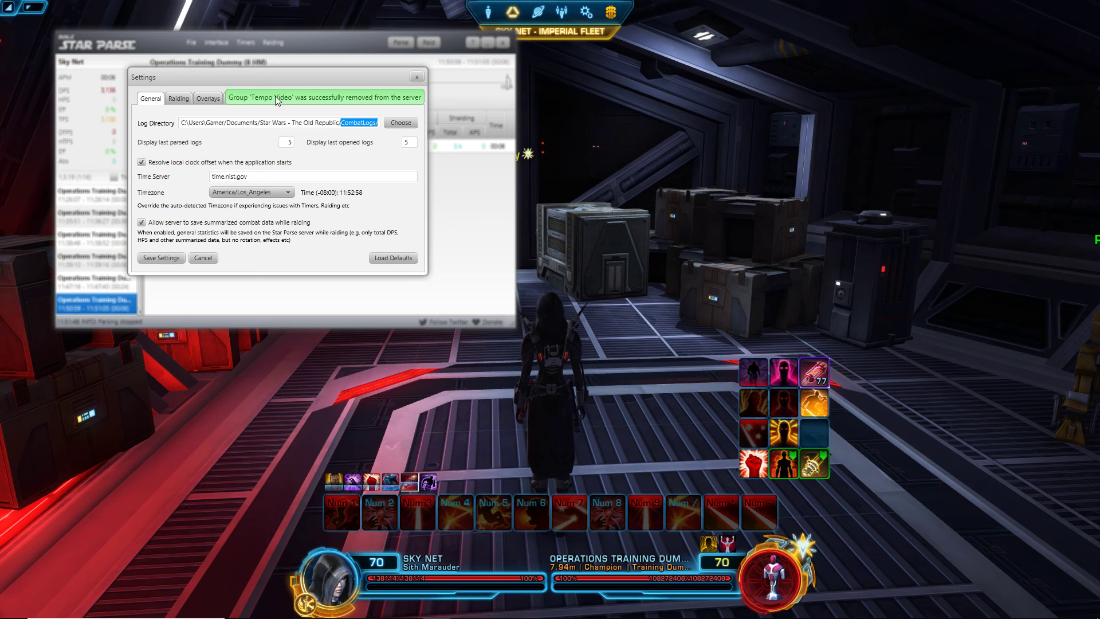
Step: Close Settings and glance through the Interface and Open recent menus
left_click(416, 76)
left_click(221, 45)
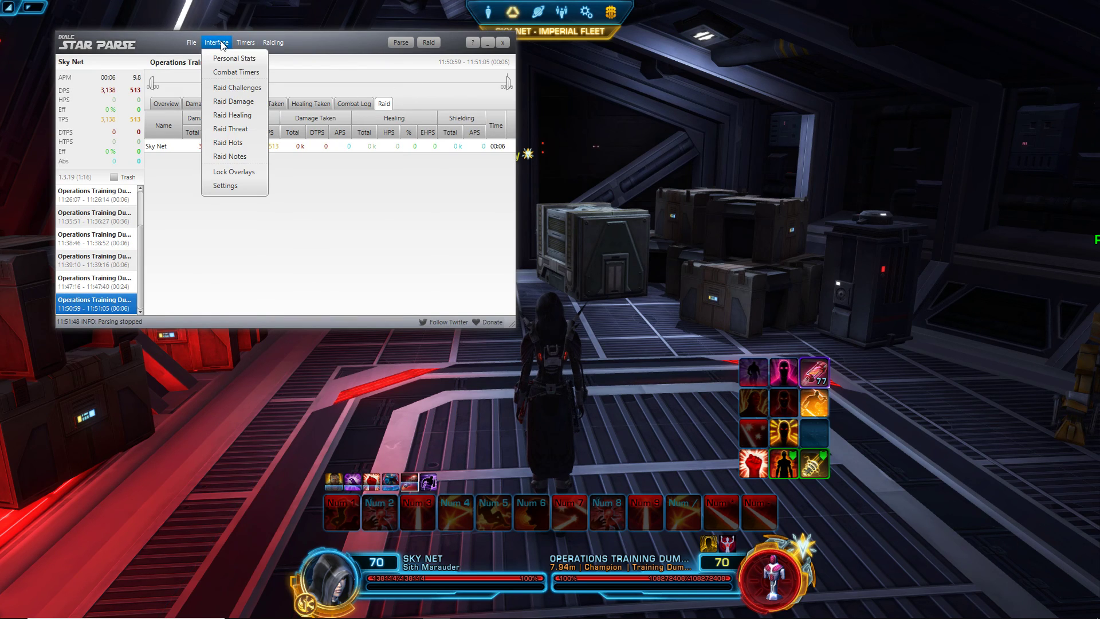
mouse_move(192, 42)
mouse_move(221, 72)
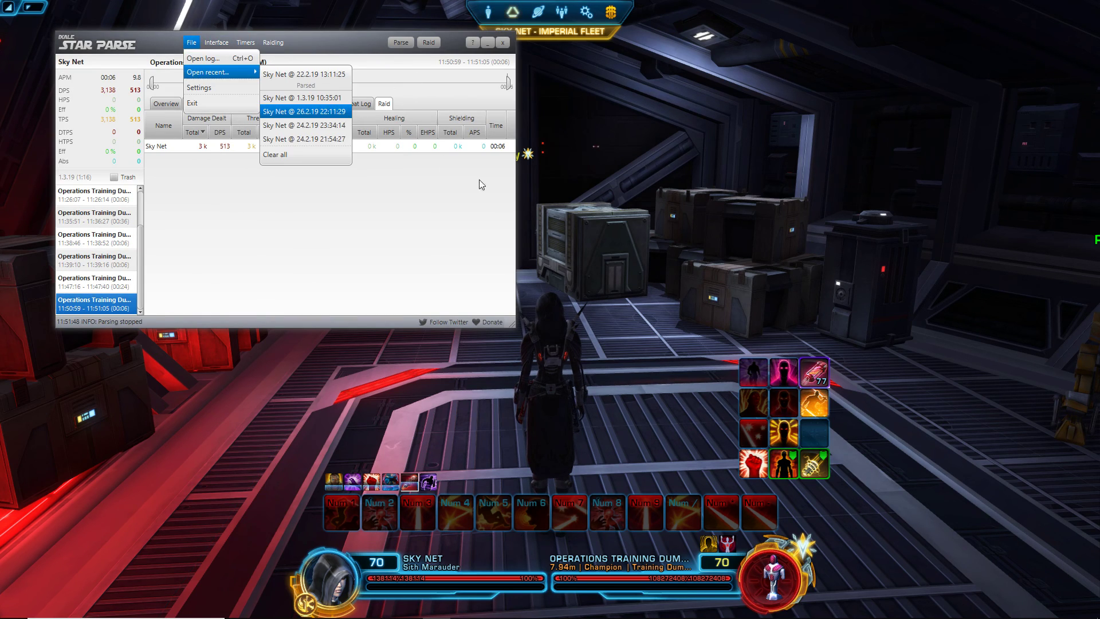
left_click(330, 269)
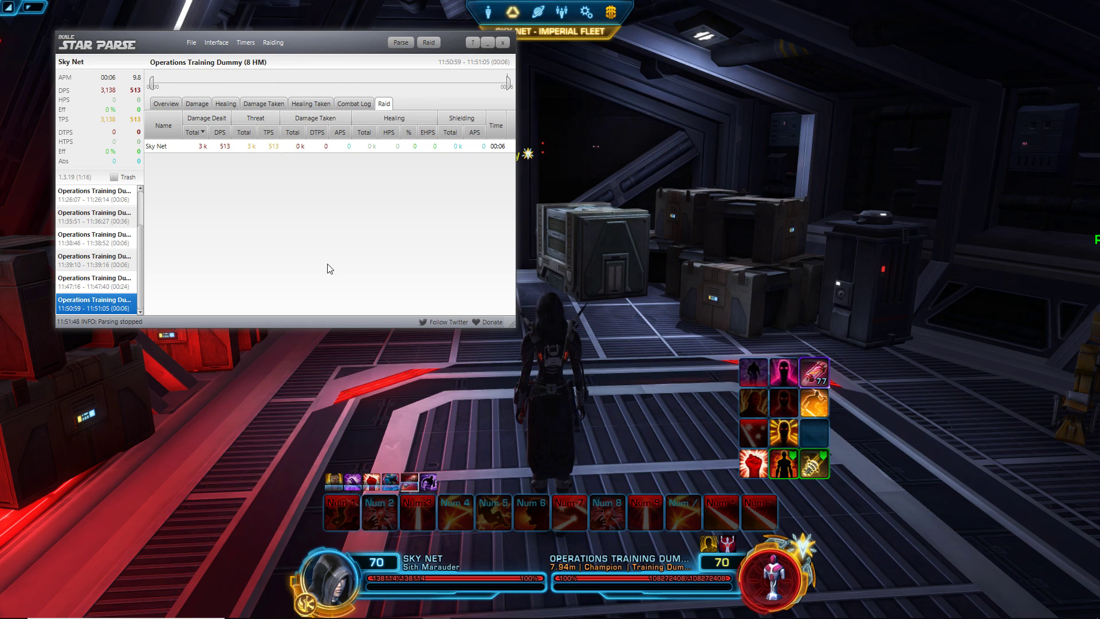